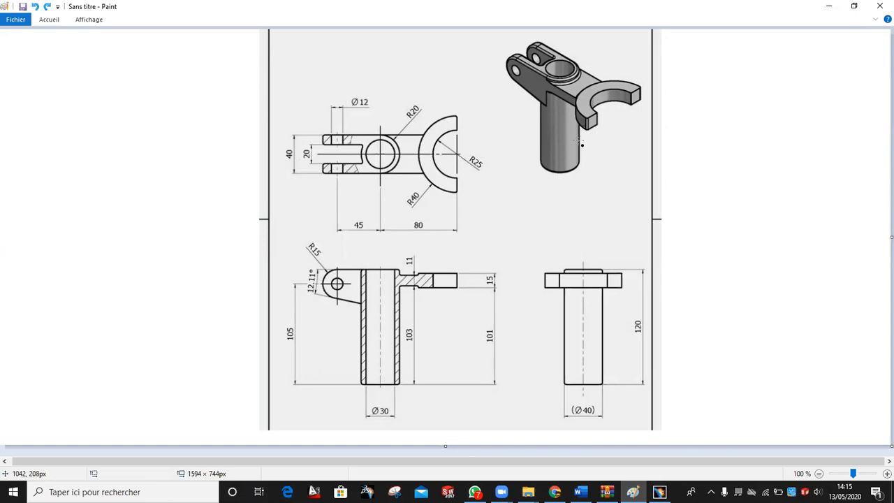
Outline the half-ring arm, shaft, clevis and lug on the reference drawing, then undo every mark
mouse_move(603, 74)
mouse_down()
mouse_move(574, 98)
mouse_move(656, 85)
mouse_move(628, 75)
mouse_up()
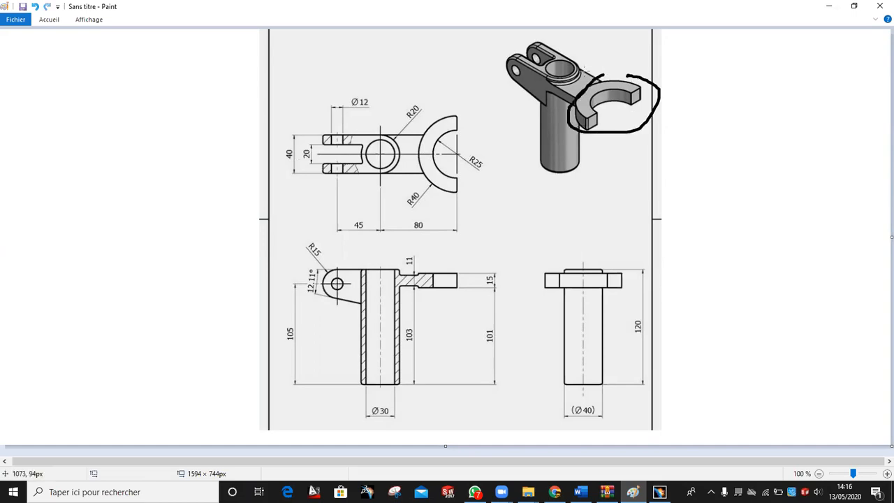
drag(548, 61, 584, 70)
mouse_move(559, 32)
mouse_down()
mouse_move(523, 35)
mouse_move(501, 86)
mouse_move(576, 48)
mouse_move(549, 34)
mouse_up()
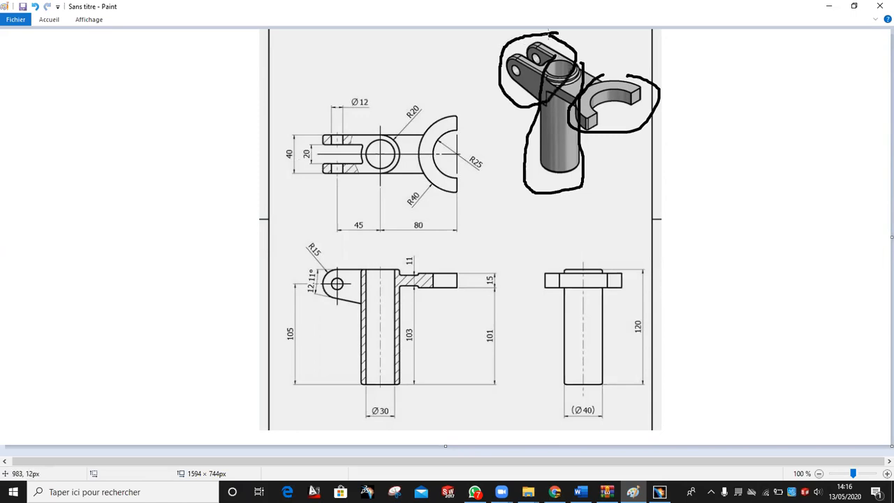
click(35, 6)
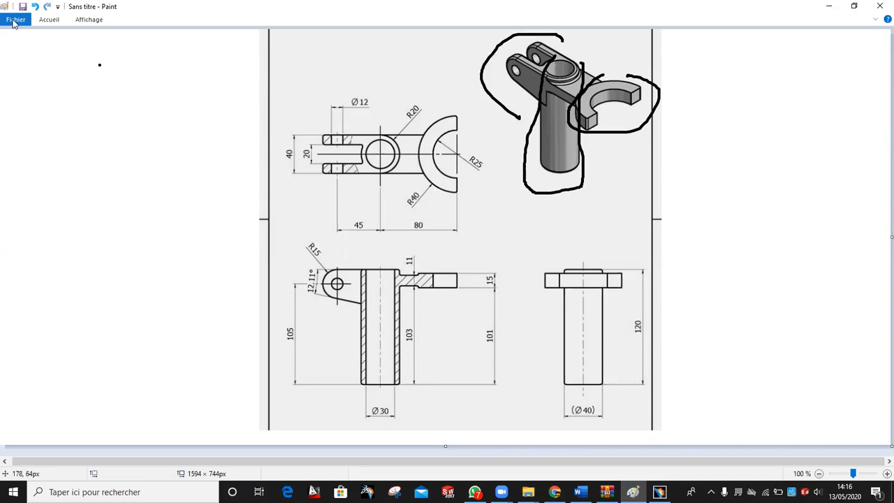
click(35, 6)
click(34, 6)
click(34, 6)
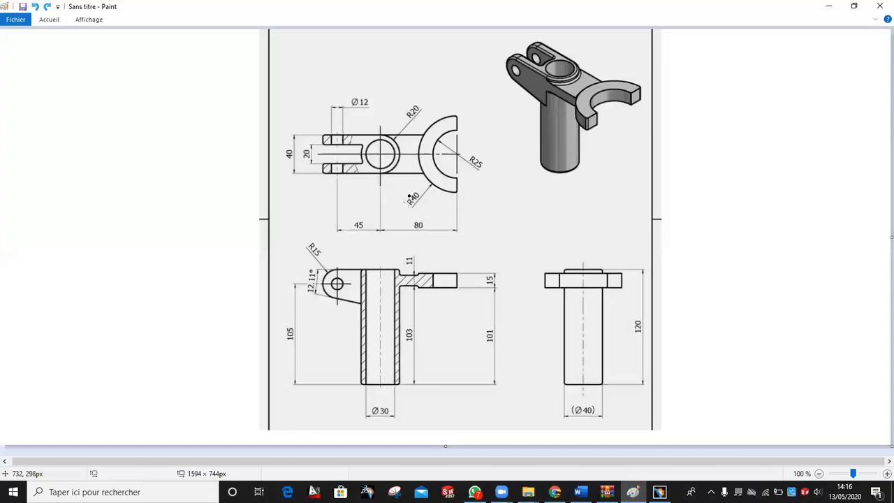
mouse_move(376, 265)
mouse_down()
mouse_move(382, 305)
mouse_move(311, 281)
mouse_move(329, 246)
mouse_move(378, 267)
mouse_up()
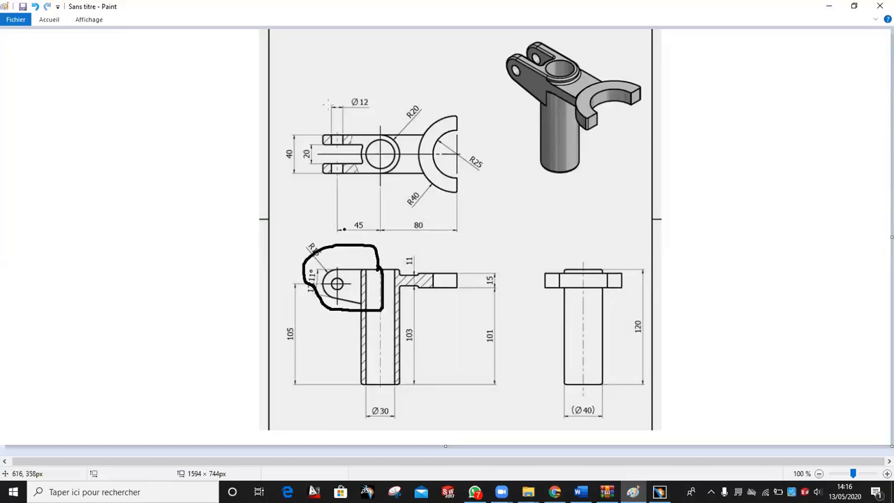
click(35, 7)
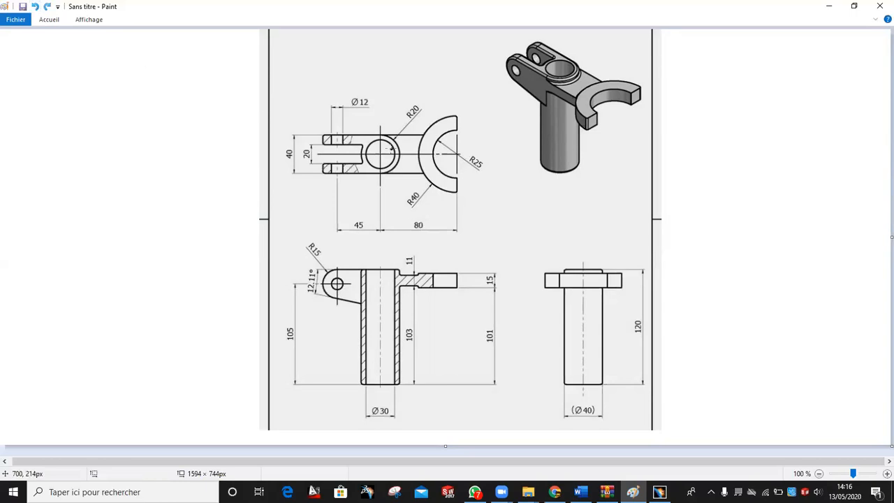
mouse_move(375, 135)
mouse_down()
mouse_move(322, 145)
mouse_move(353, 165)
mouse_move(396, 139)
mouse_move(373, 132)
mouse_up()
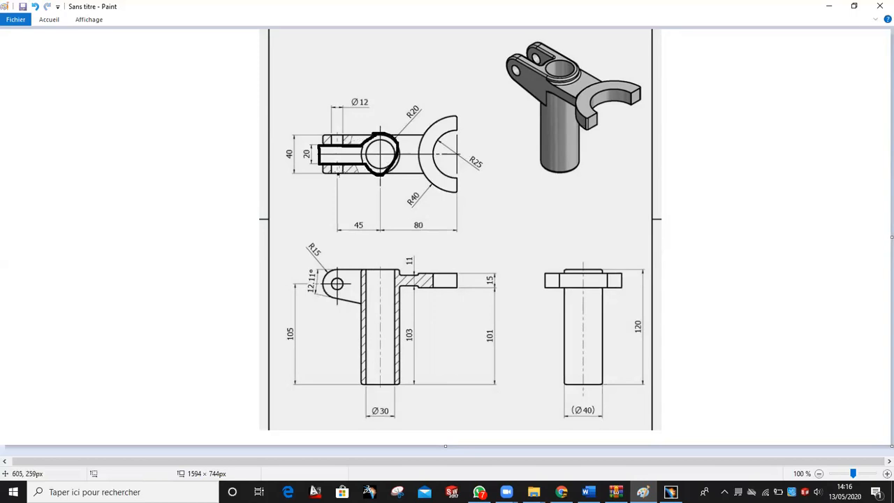
click(35, 7)
click(35, 7)
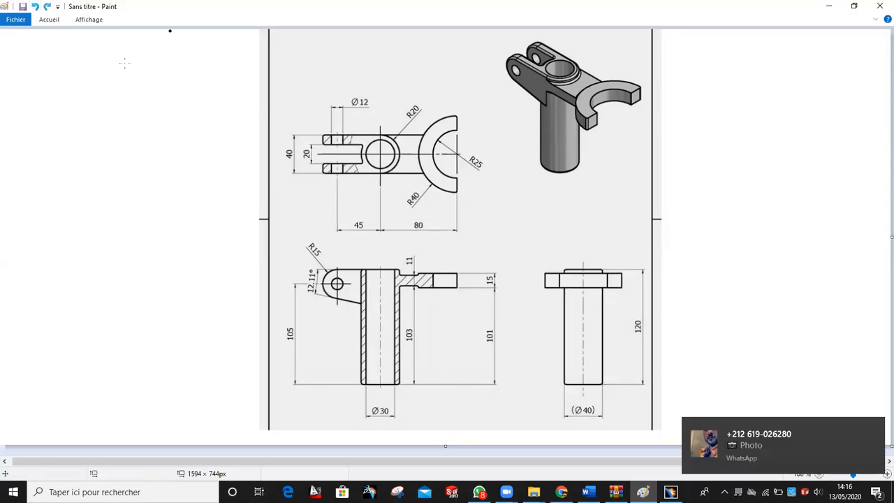
Start a new Part Design part and open a sketch on Plan zx
click(671, 491)
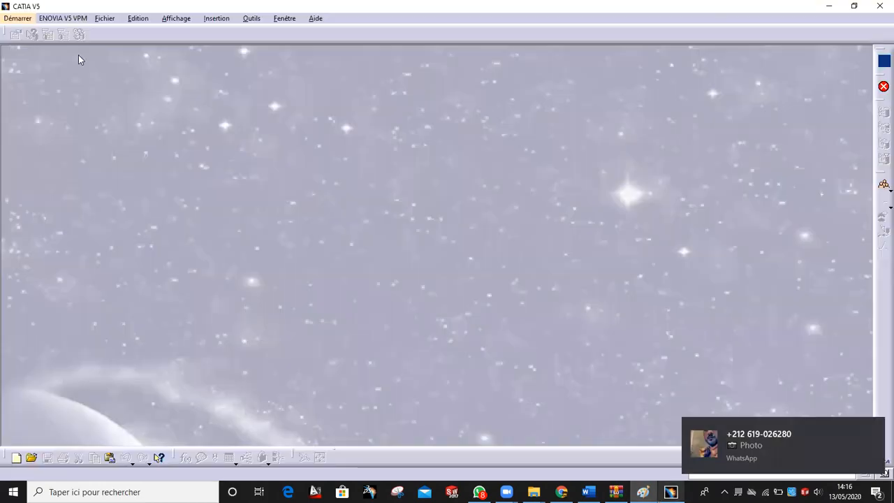
click(18, 18)
mouse_move(56, 44)
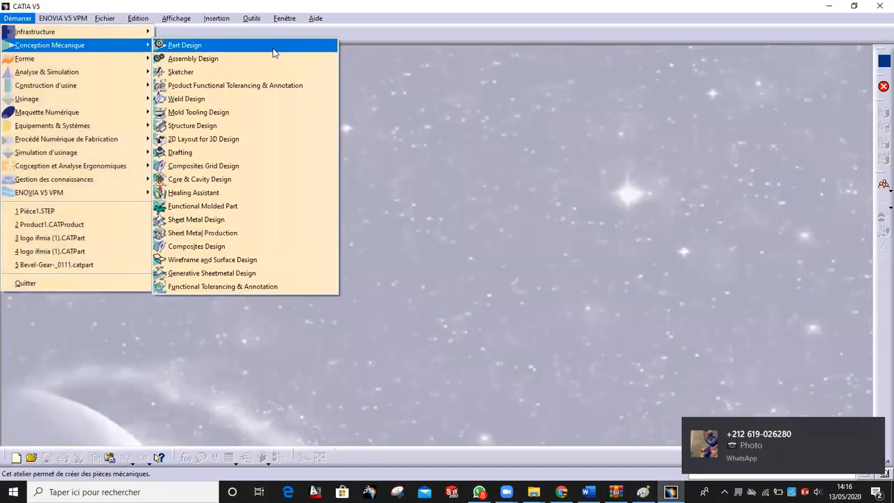
click(272, 46)
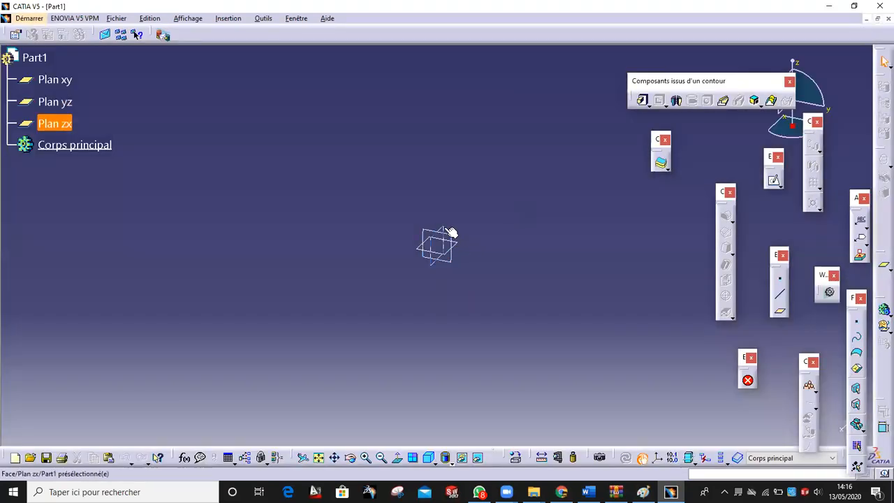
click(450, 233)
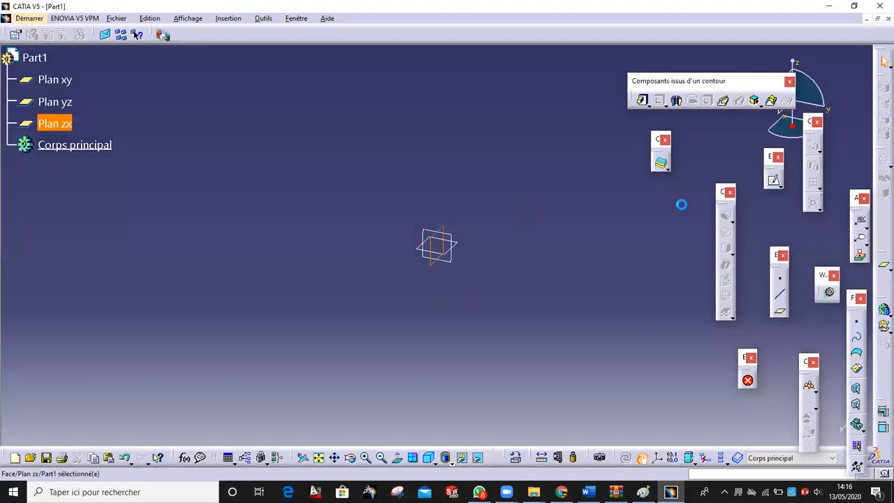
click(773, 179)
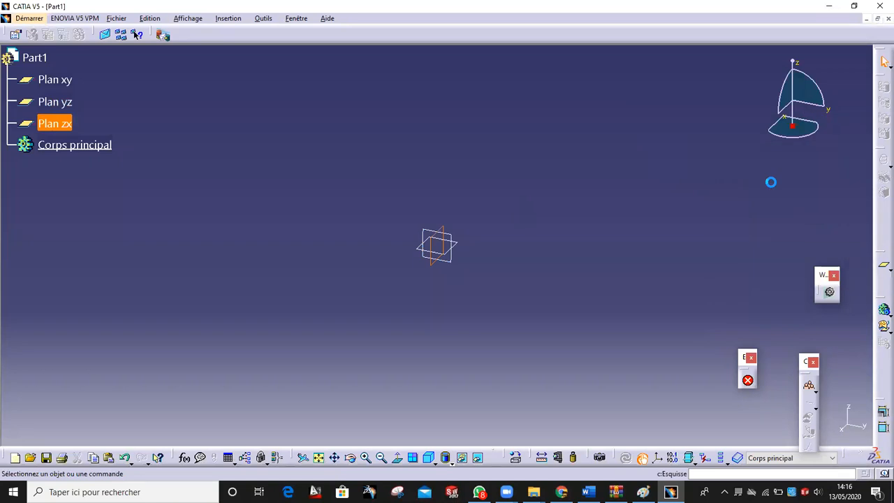
Draw a closed profile from the origin: line, tangent semicircular arc, slanted line, vertical closing line
click(823, 228)
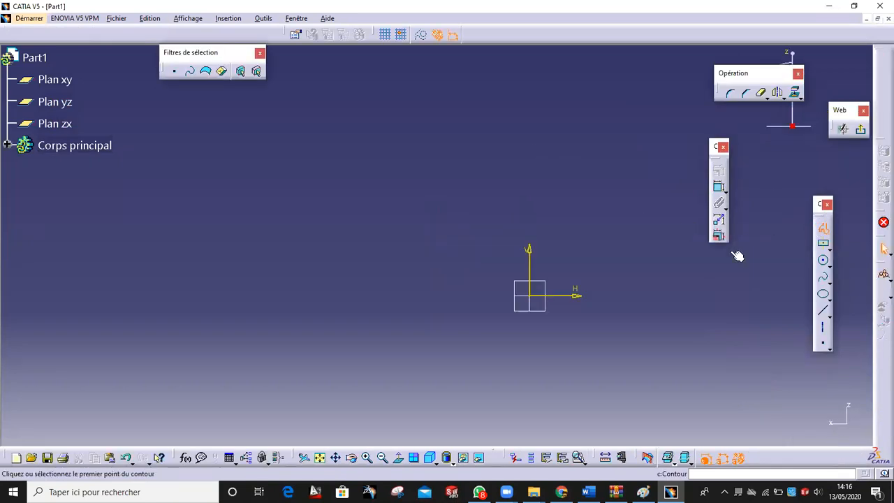
click(512, 234)
click(446, 233)
click(489, 35)
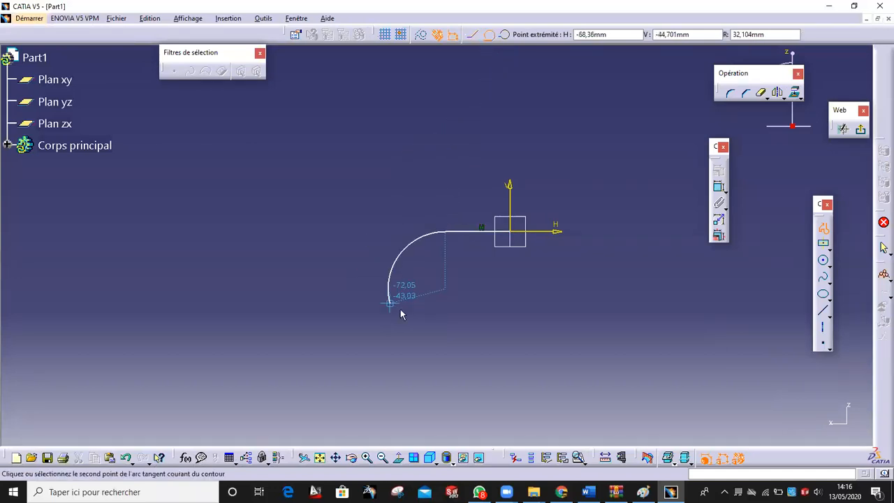
click(446, 323)
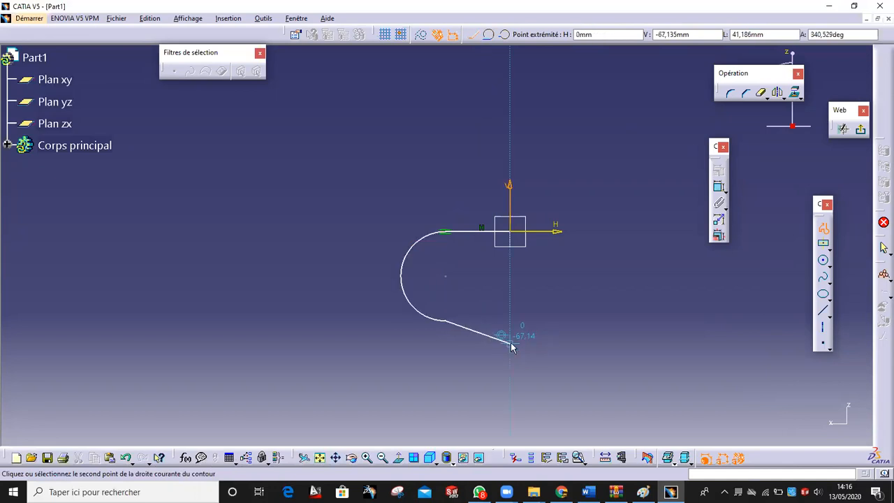
click(514, 331)
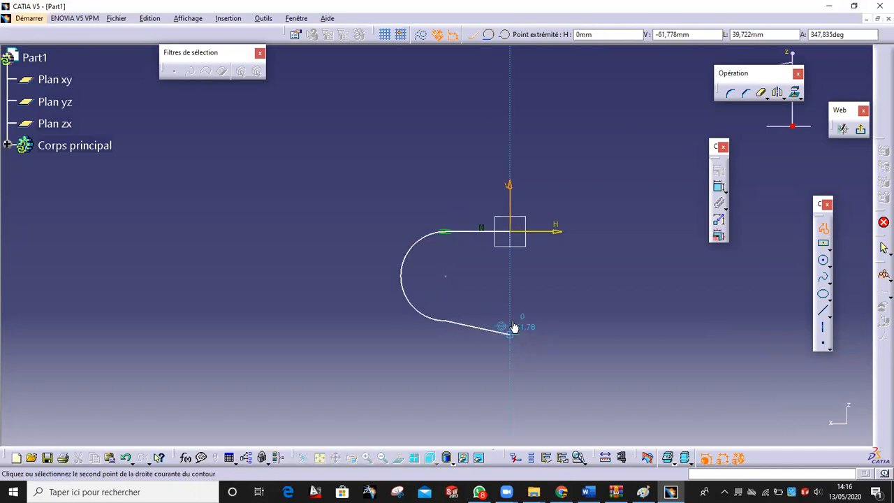
click(511, 231)
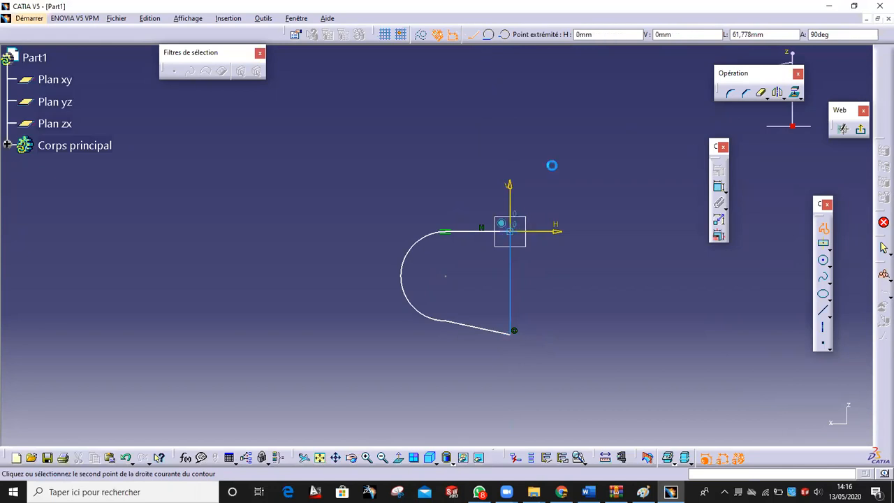
click(569, 284)
click(616, 492)
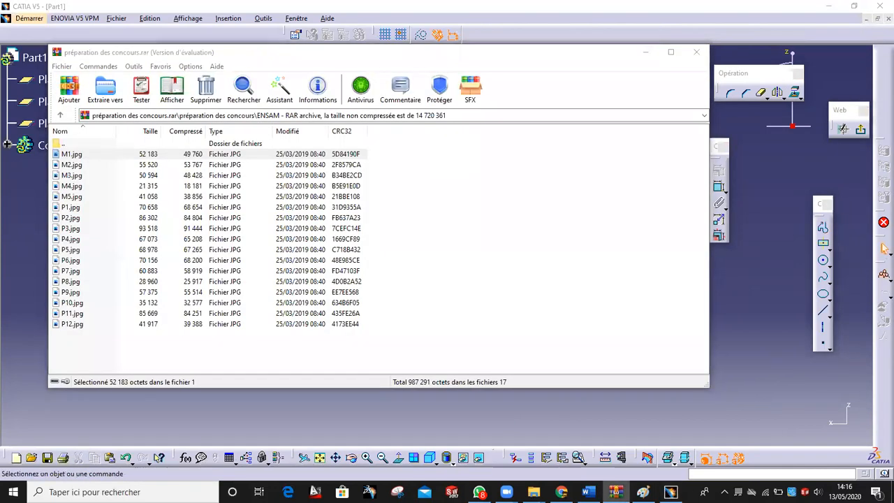
Bring the Paint reference drawing in front of the WinRAR archive
click(643, 491)
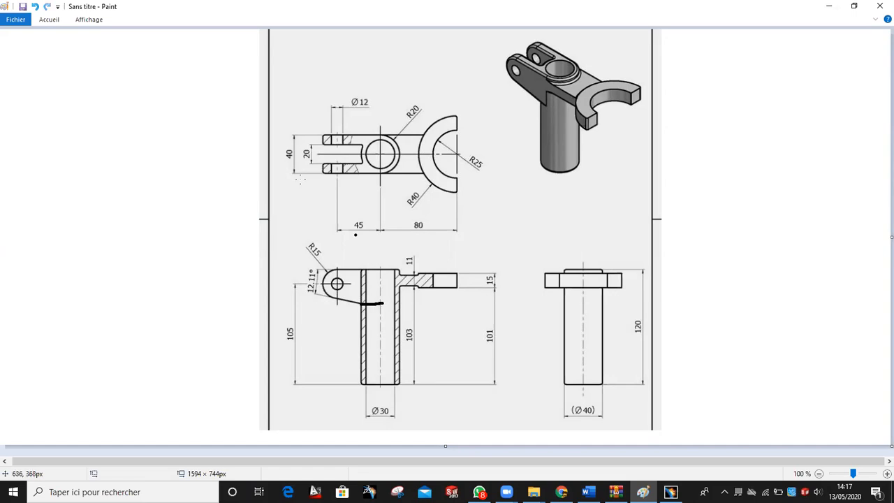
Replace the slanted bottom line with a new bottom profile starting at the arc's end
click(671, 492)
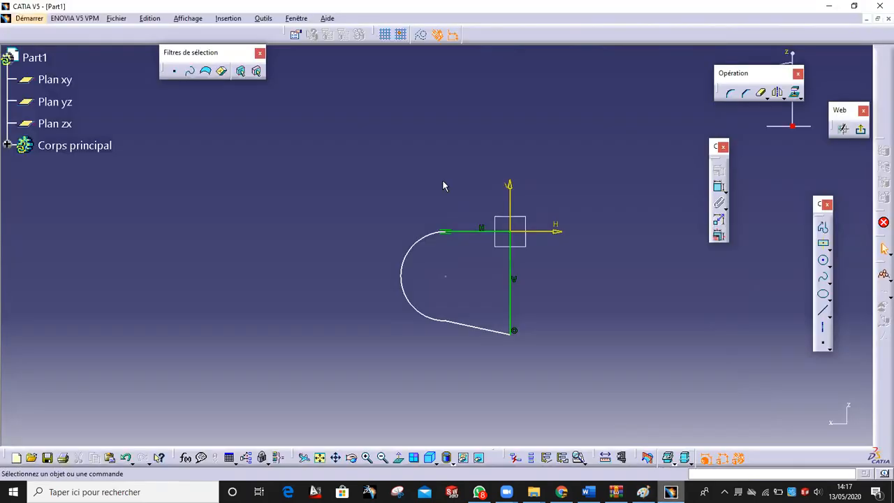
click(504, 334)
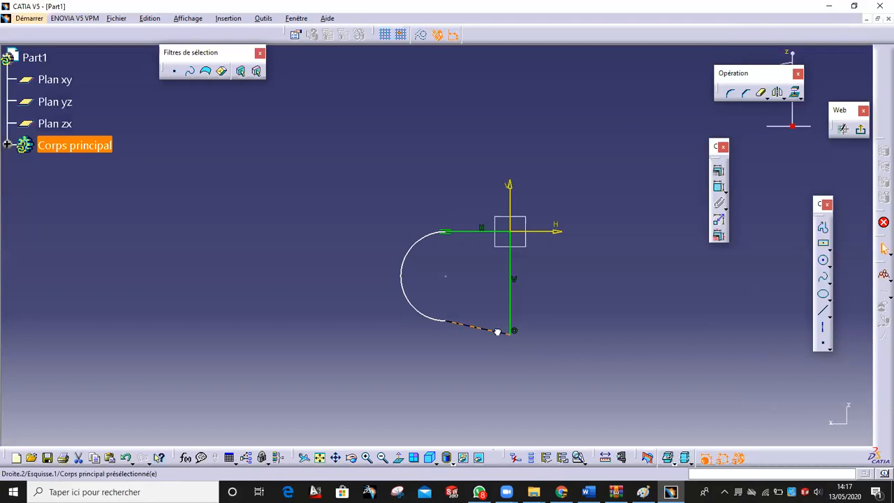
key(Delete)
click(824, 227)
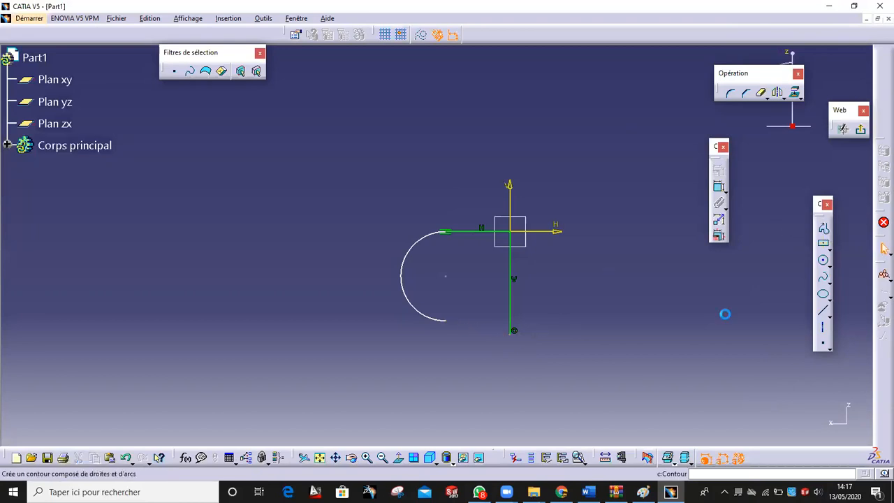
click(453, 325)
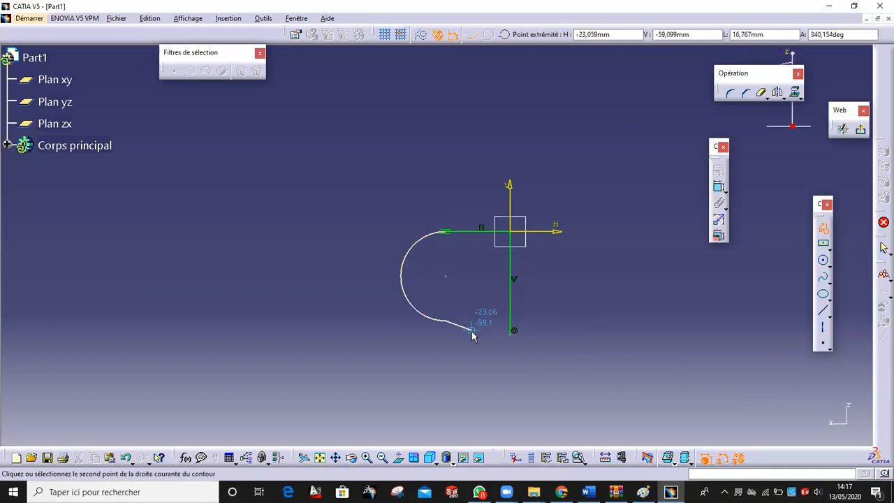
click(472, 336)
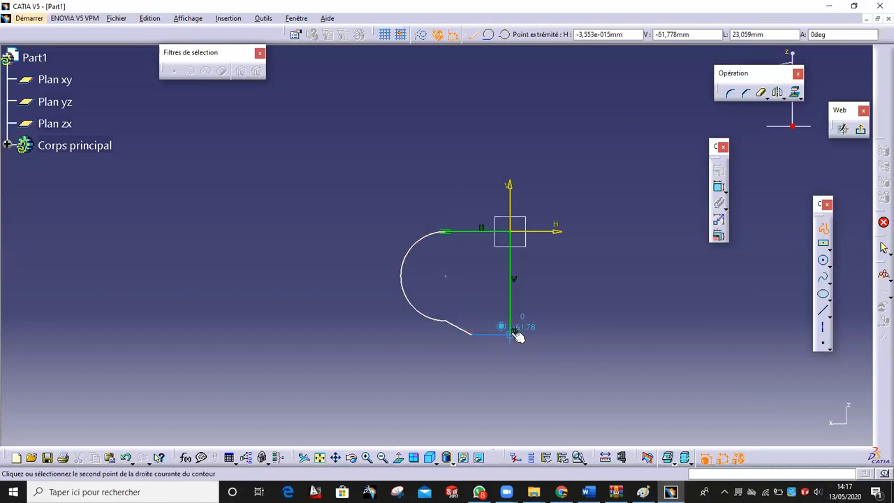
key(Escape)
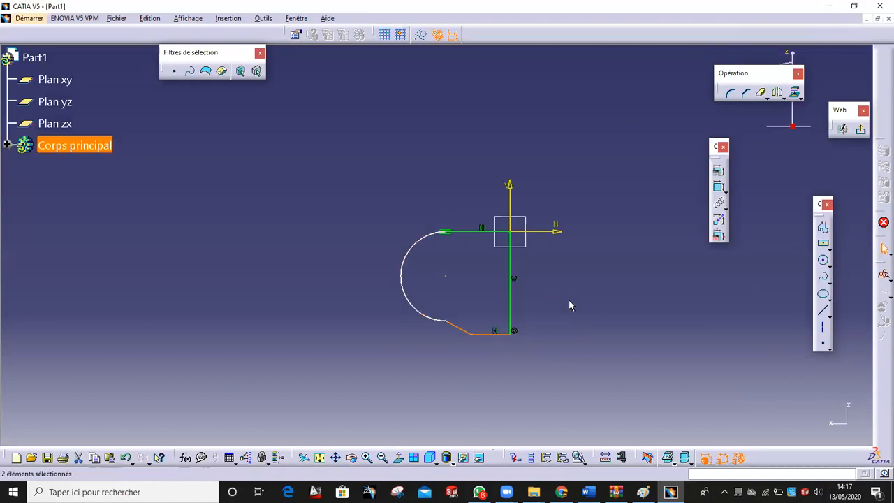
drag(453, 325, 430, 323)
Constrain the arc tangent to the slanted line and make the bottom line horizontal
click(454, 347)
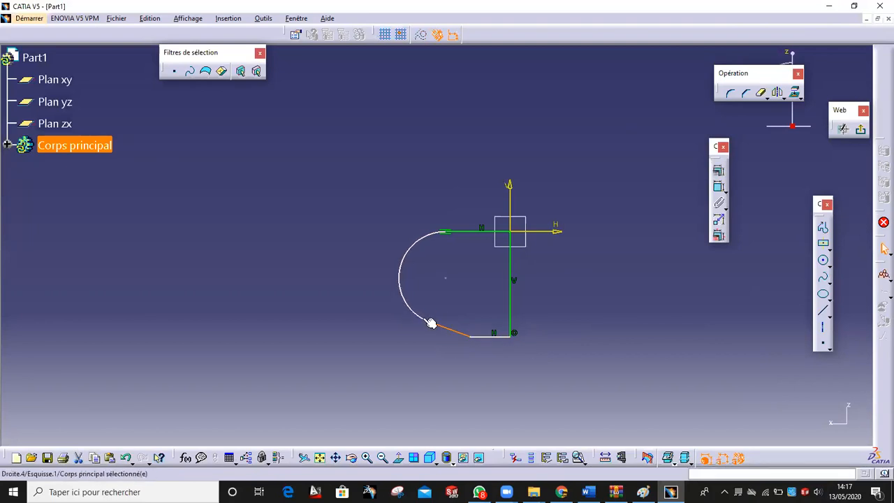
click(719, 170)
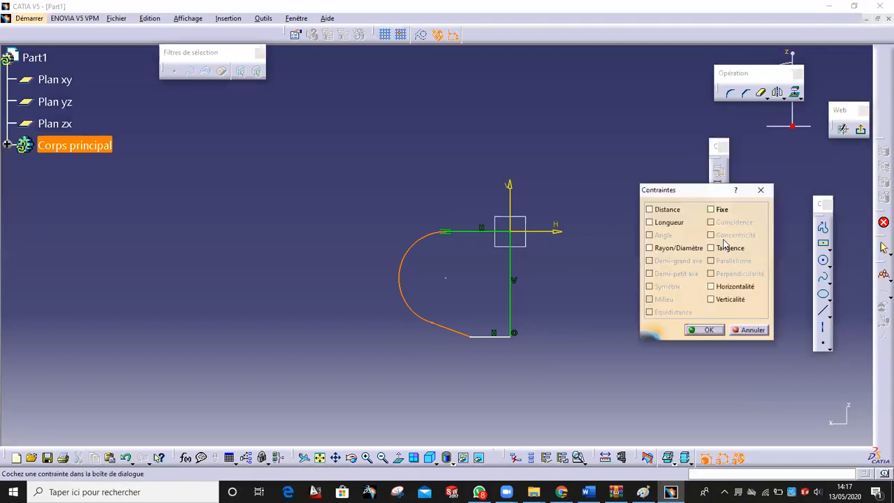
click(724, 247)
click(706, 330)
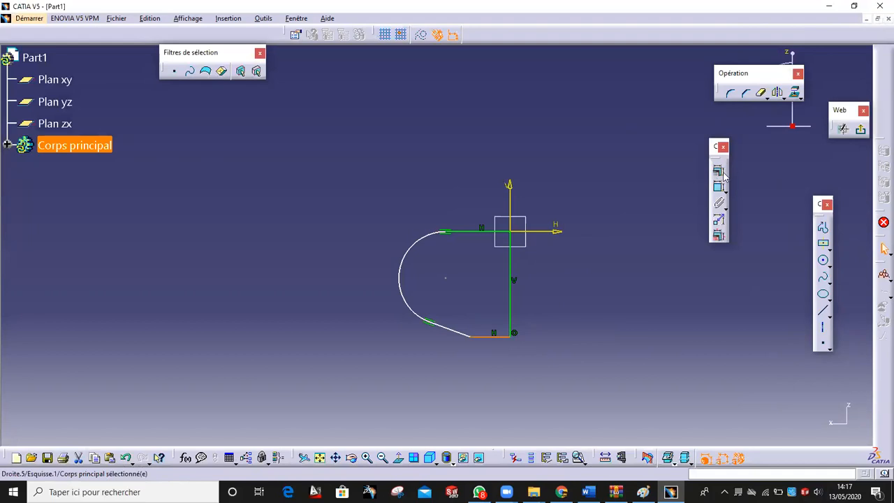
click(720, 170)
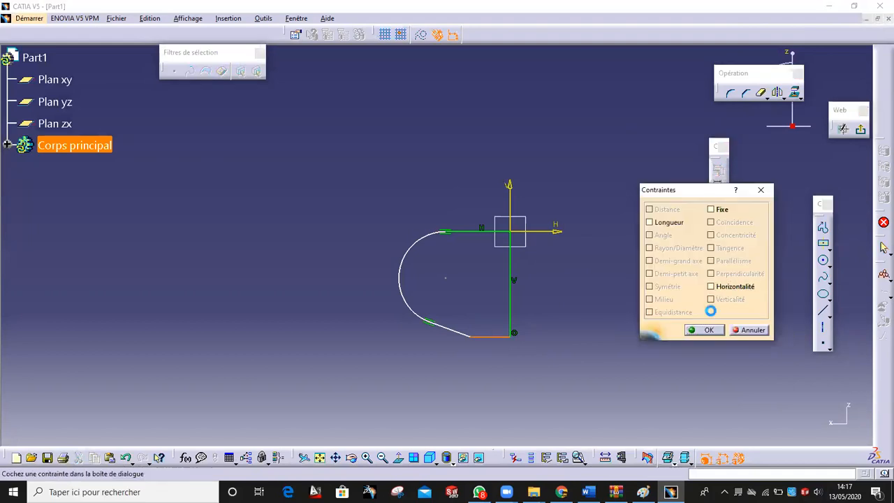
click(711, 286)
click(706, 329)
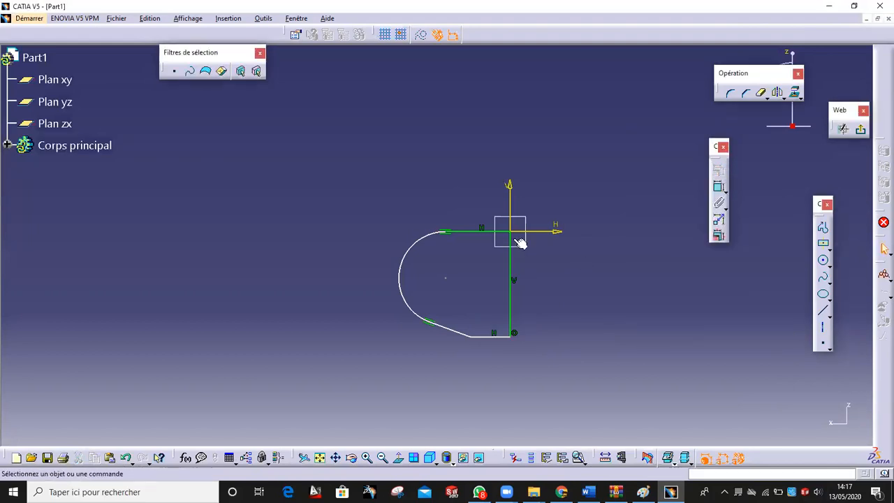
Draw a circle inside the rounded end of the profile
click(824, 260)
click(445, 278)
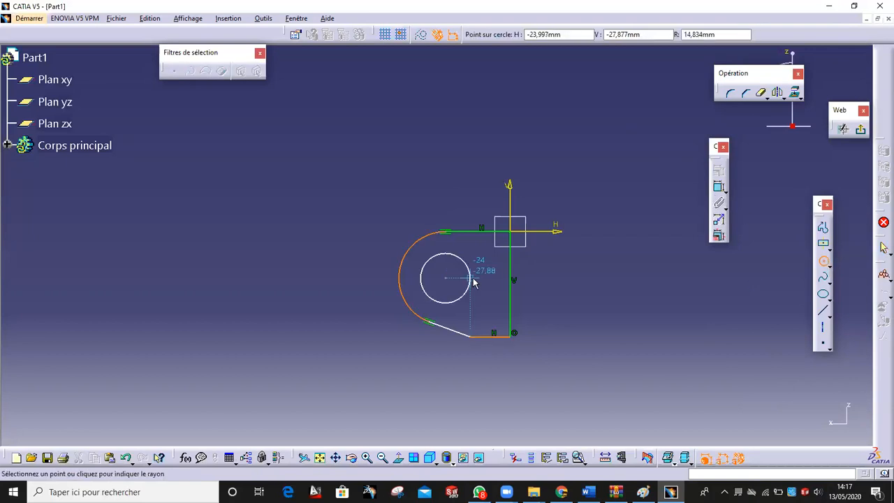
click(471, 280)
click(589, 282)
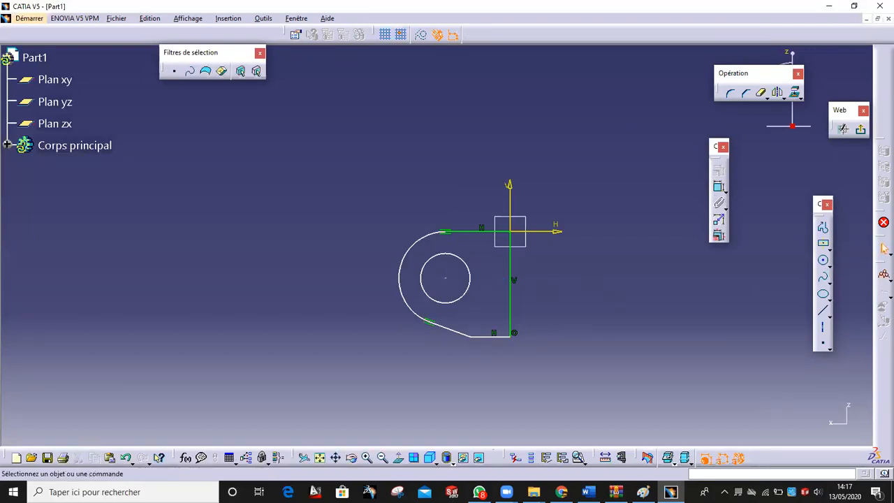
key(alt+Tab)
Mark the R15 arc, Ø12 hole, 12,11° angle and 45 distance on the Paint drawing
mouse_move(320, 228)
mouse_down()
mouse_move(304, 241)
mouse_move(325, 232)
mouse_move(311, 229)
mouse_up()
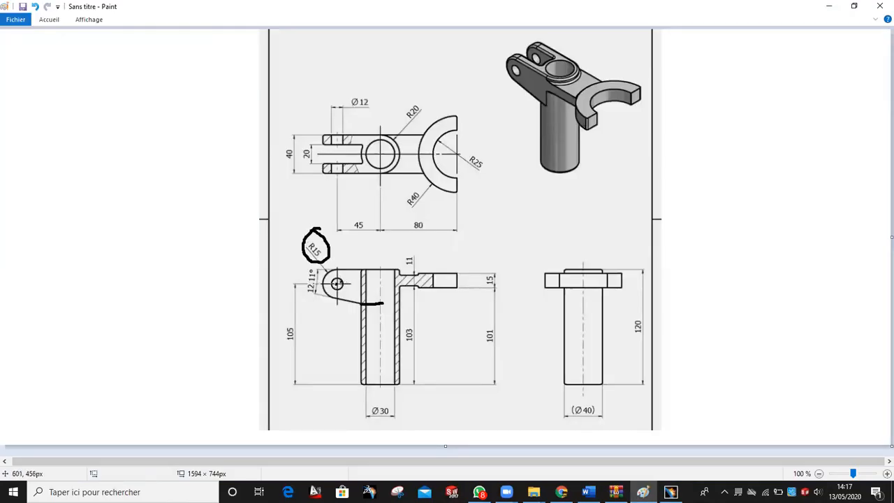
drag(344, 100, 364, 89)
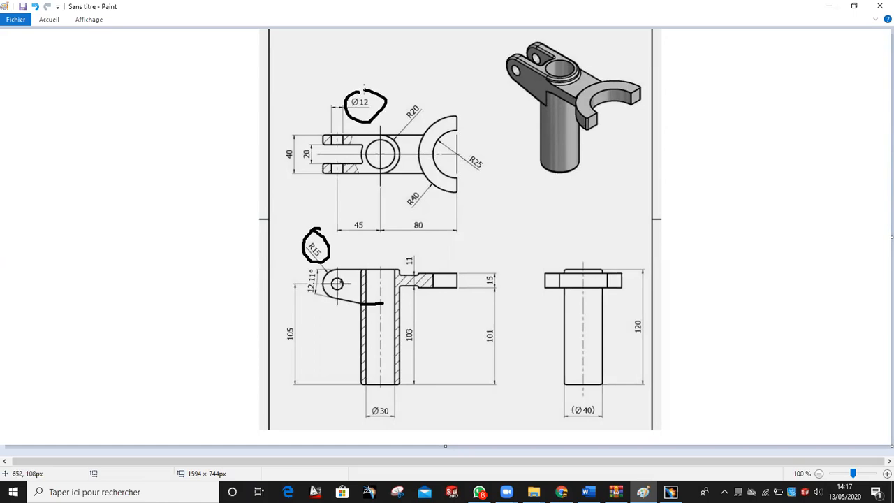
mouse_move(314, 263)
mouse_down()
mouse_move(297, 286)
mouse_move(322, 300)
mouse_move(314, 260)
mouse_up()
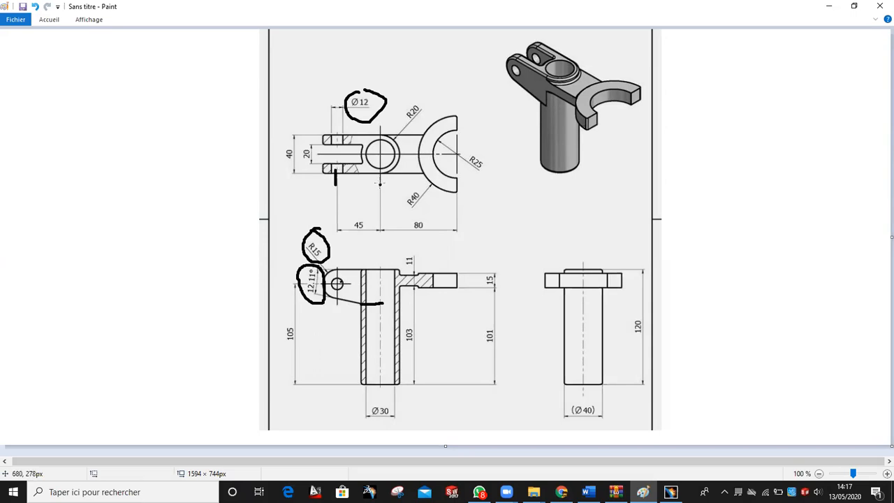
mouse_move(364, 208)
mouse_down()
mouse_move(335, 225)
mouse_move(374, 232)
mouse_up()
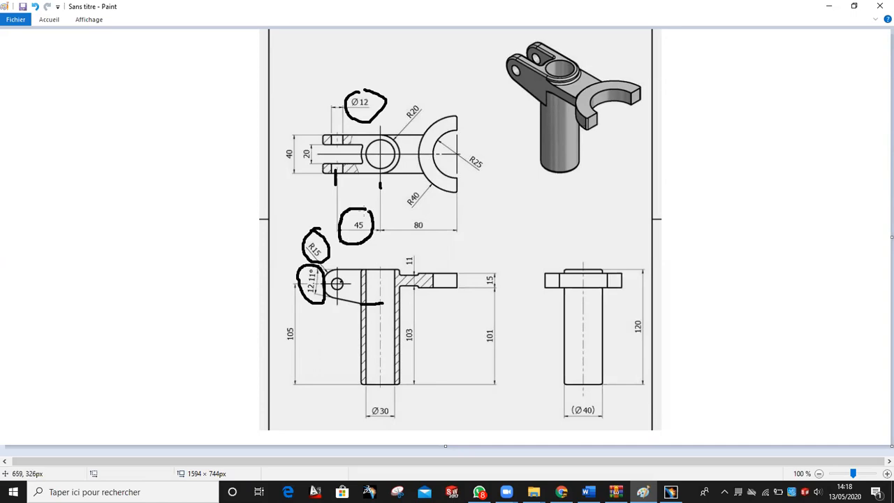
key(alt+Tab)
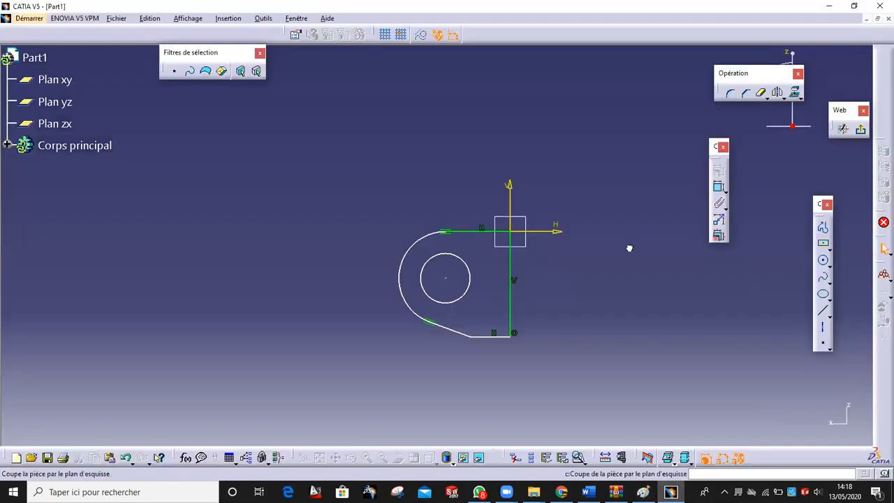
Dimension the end arc to radius 15 and the hole to diameter 12
click(717, 187)
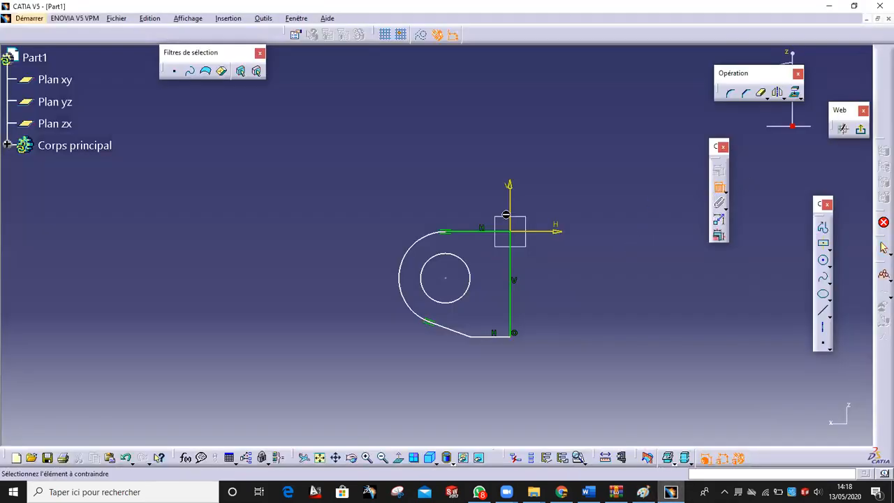
click(421, 243)
click(370, 194)
double_click(369, 193)
text(15)
key(Return)
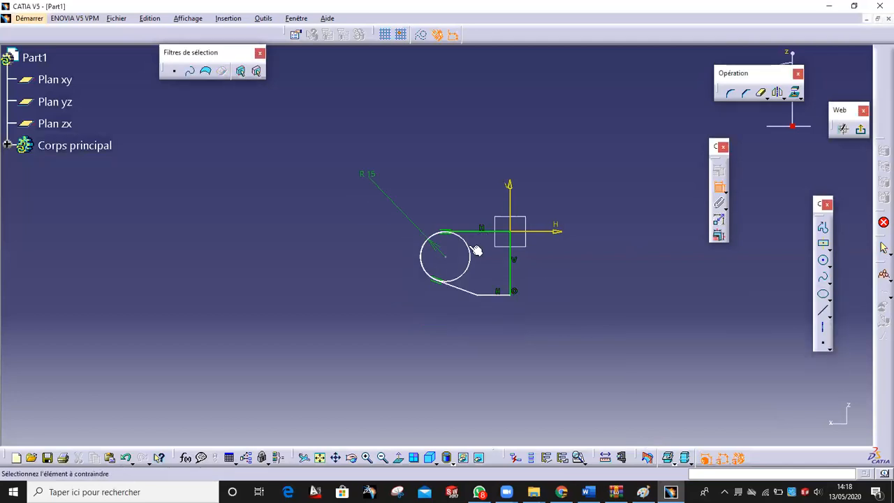
click(474, 248)
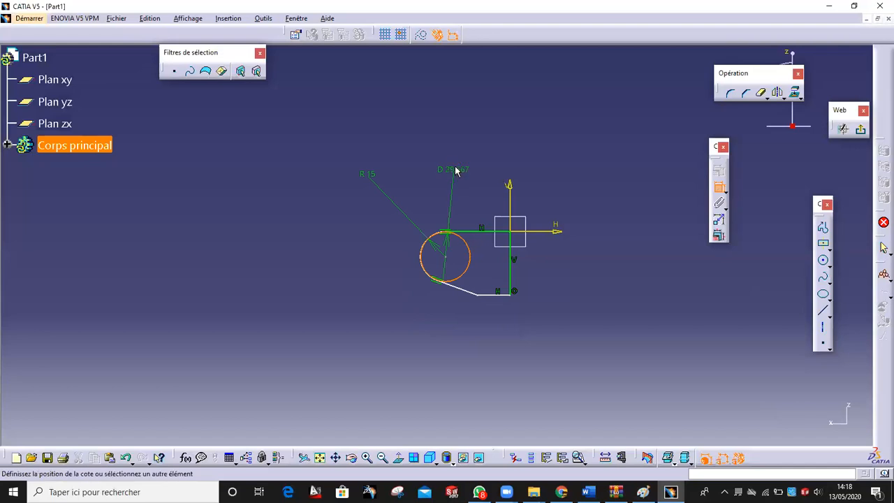
click(460, 166)
double_click(466, 171)
text(12mm)
key(Return)
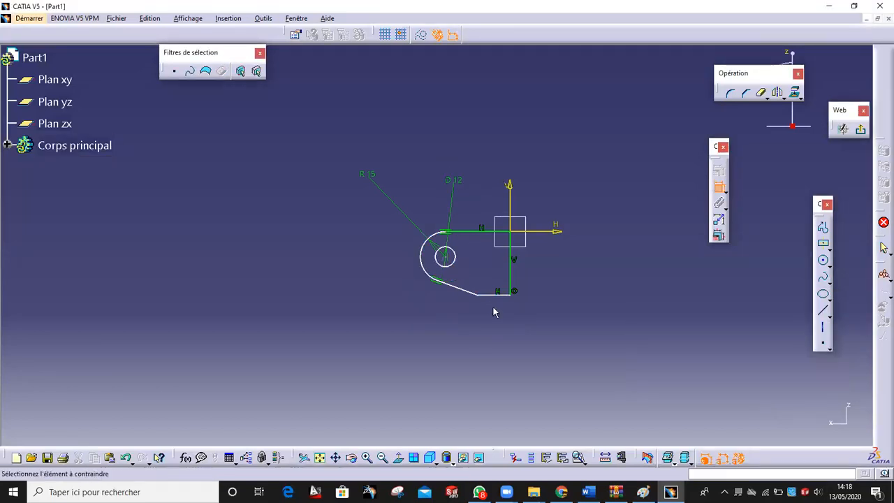
Set the slanted line at 12.11° to the top line and the hole centre 40 from the vertical line
click(469, 292)
click(451, 233)
click(397, 242)
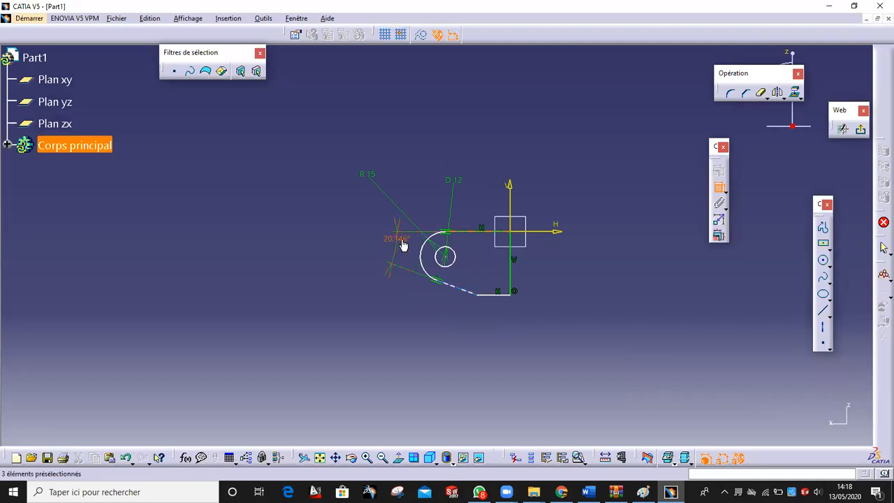
double_click(401, 245)
text(12.11)
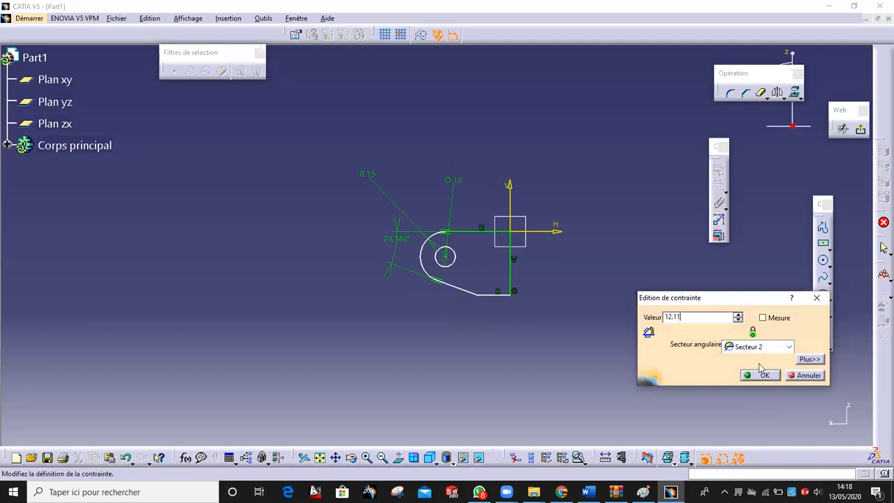
key(Return)
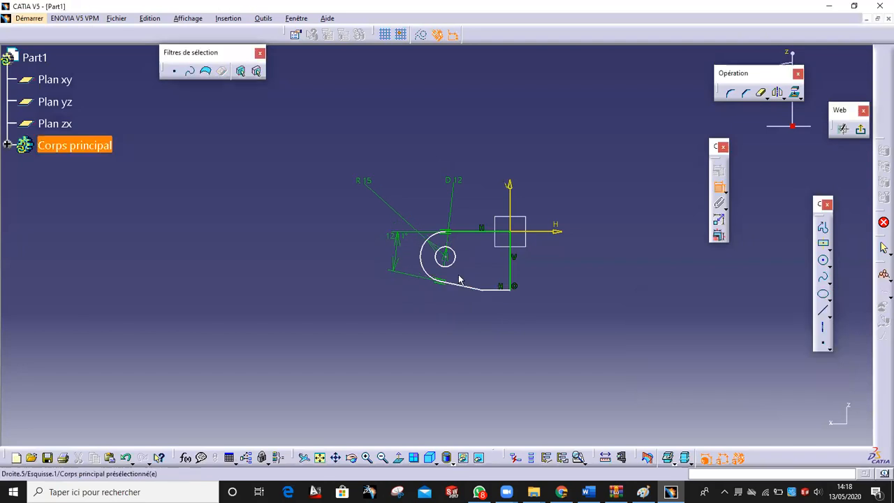
click(514, 272)
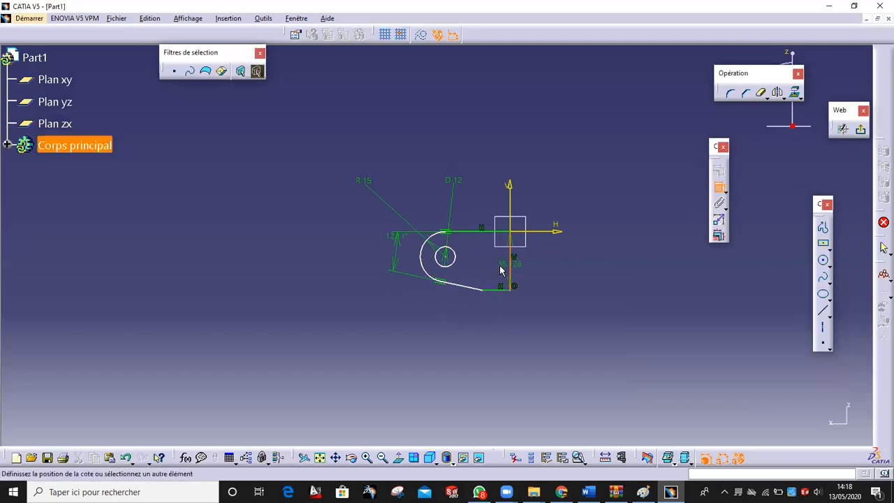
click(449, 257)
click(457, 345)
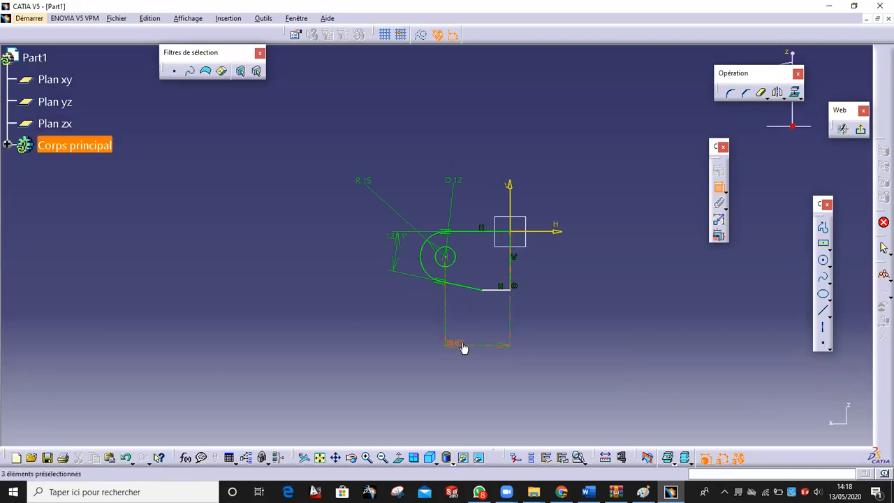
double_click(463, 346)
text(40)
click(764, 362)
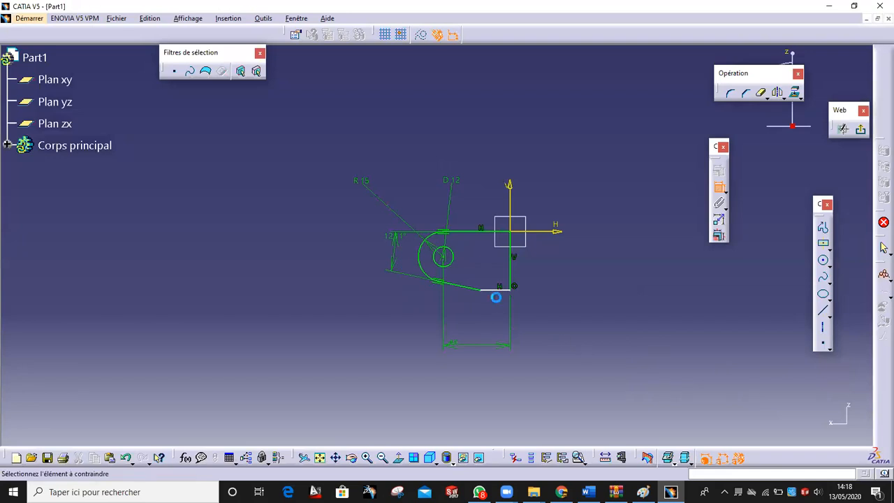
mouse_move(467, 305)
mouse_down()
mouse_move(505, 303)
mouse_move(491, 303)
mouse_up()
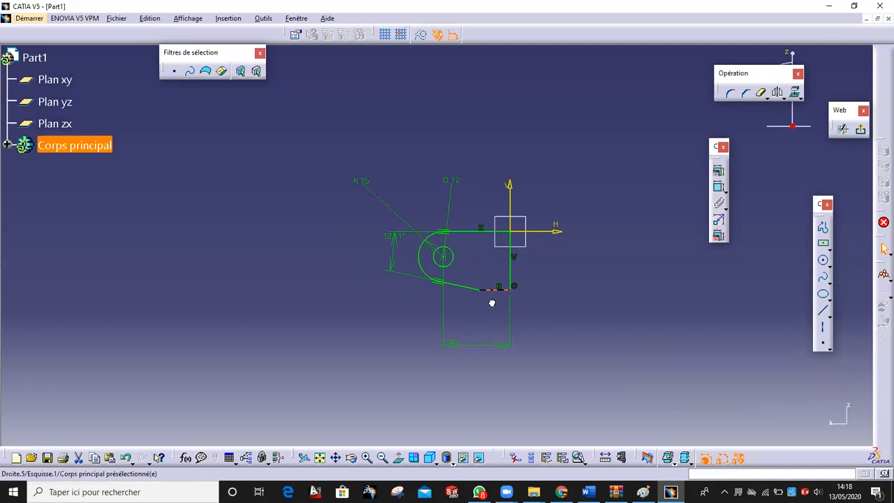
click(643, 492)
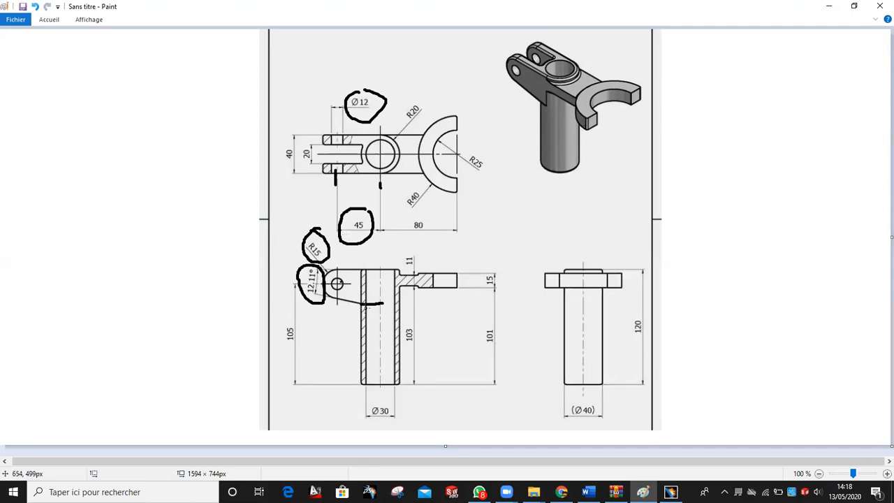
Outline the tube's upper wall and circle the (Ø40) label on the reference drawing
mouse_move(361, 285)
mouse_down()
mouse_move(369, 269)
mouse_move(383, 304)
mouse_move(360, 307)
mouse_up()
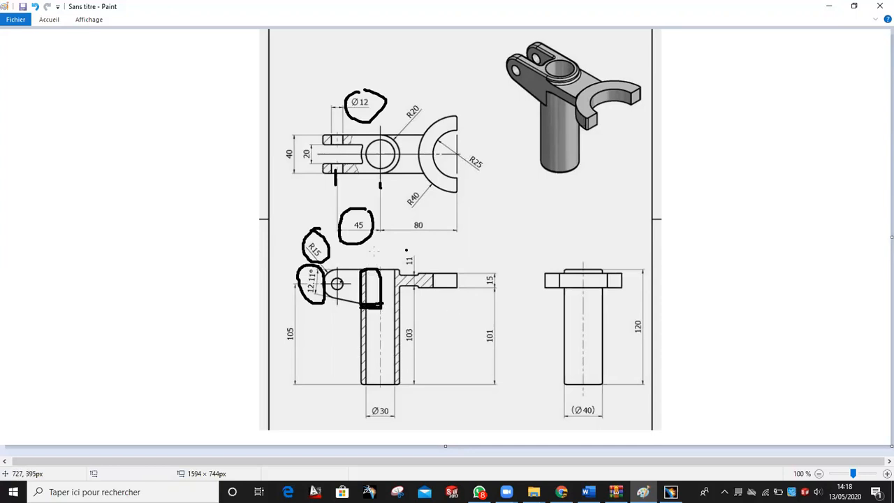
mouse_move(592, 402)
mouse_down()
mouse_move(565, 417)
mouse_move(615, 419)
mouse_move(594, 398)
mouse_up()
click(671, 492)
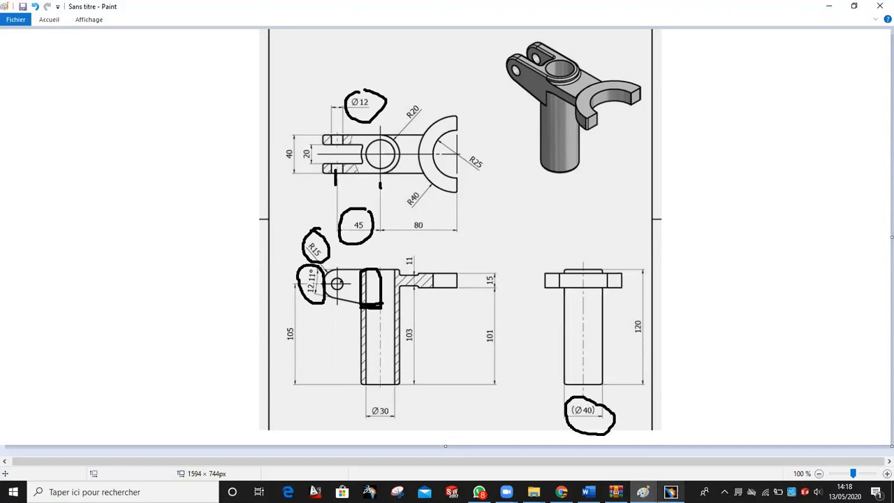
click(722, 187)
Dimension the short bottom line to a length of 20
click(722, 188)
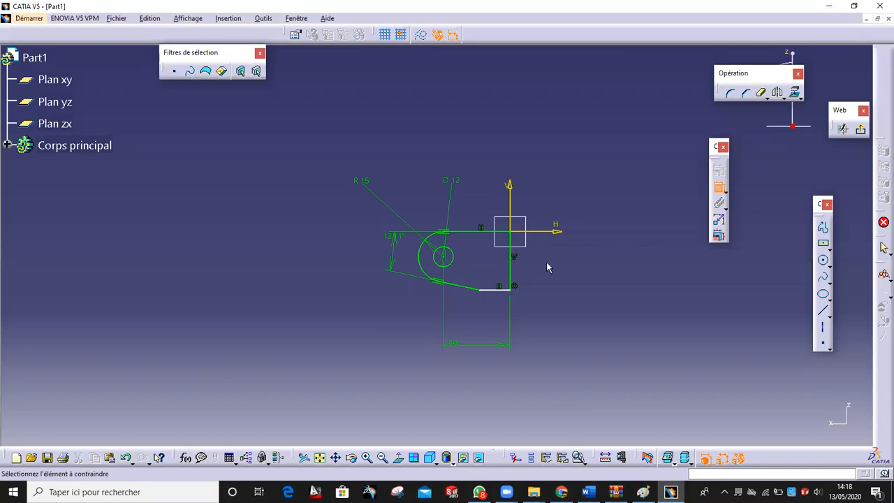
click(508, 294)
click(510, 385)
double_click(509, 386)
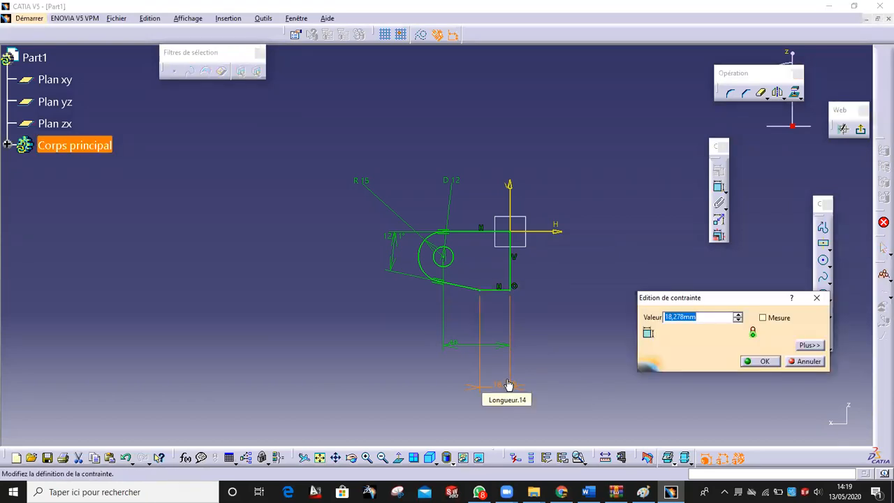
text(2)
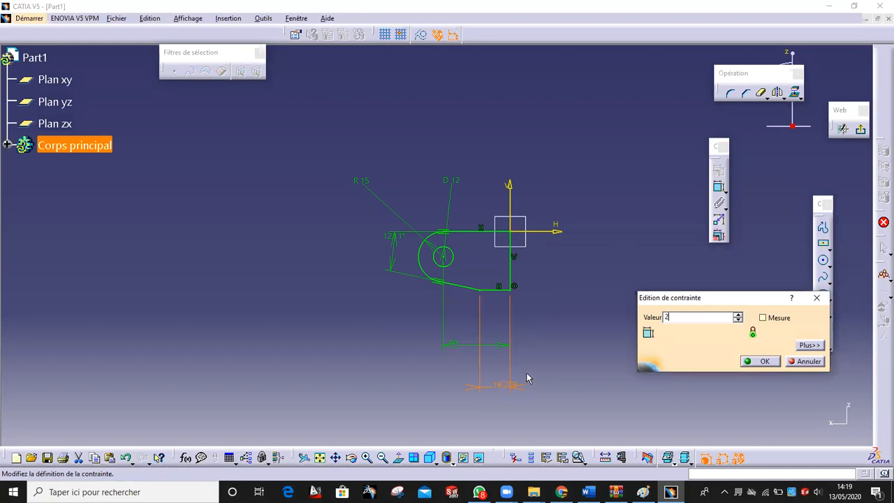
text(90)
key(Return)
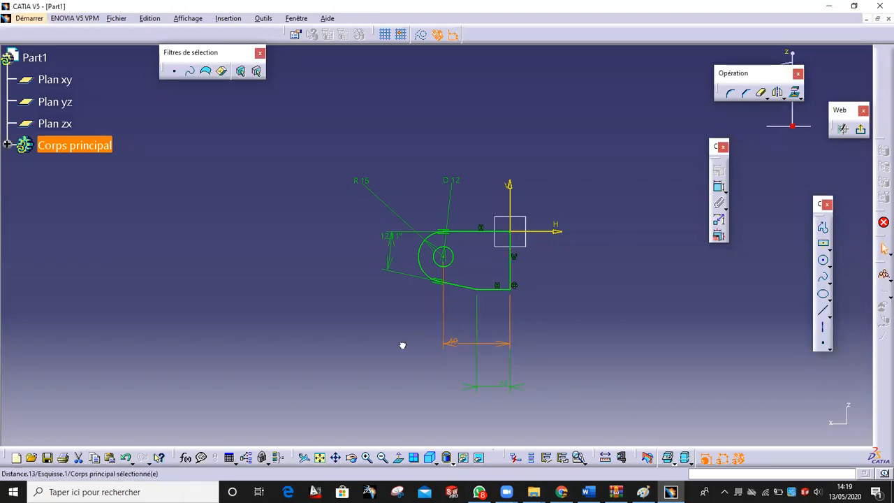
Change the hole centre's horizontal distance from 40 to 45
double_click(457, 349)
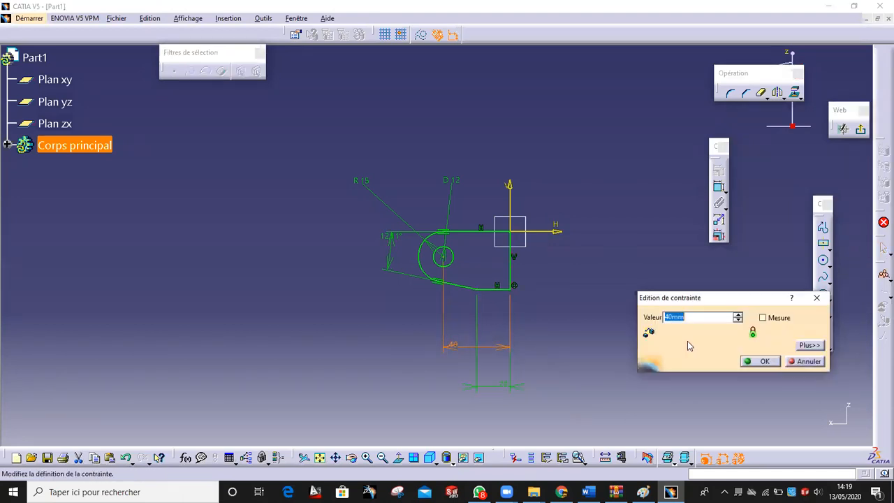
click(644, 491)
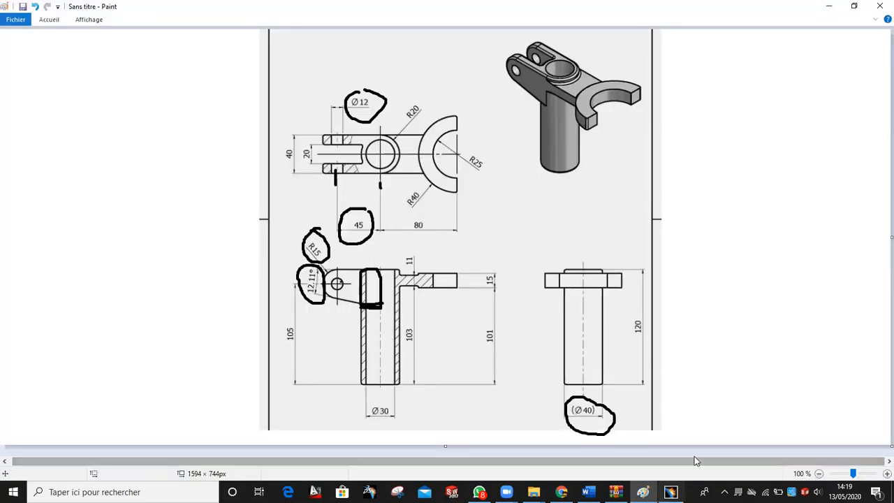
click(671, 492)
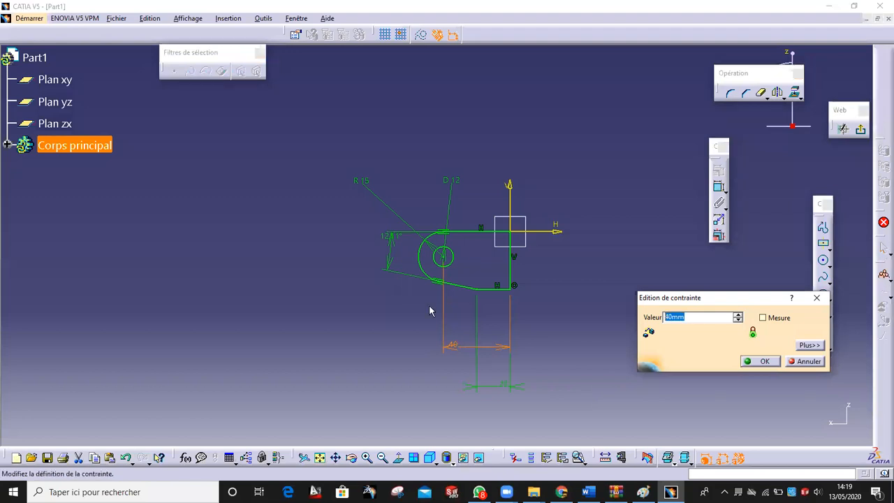
text(45)
click(764, 361)
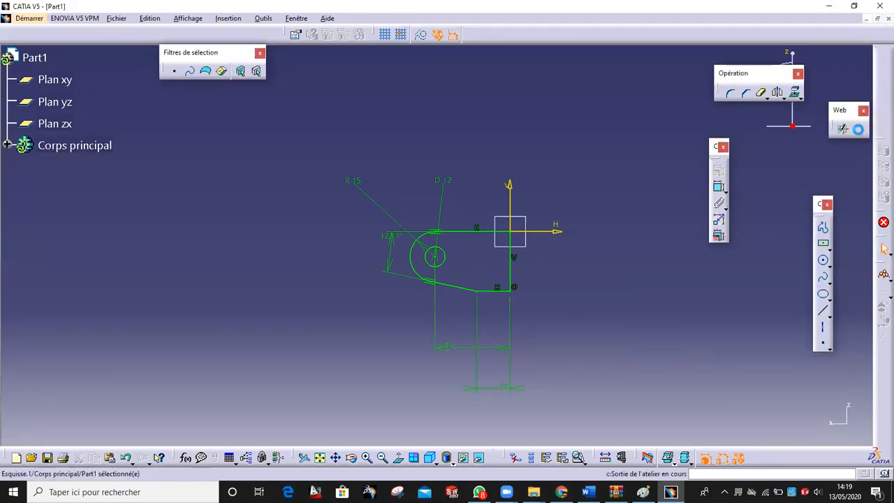
Pad the profile 20 mm with a mirrored extent into a solid lug
click(860, 129)
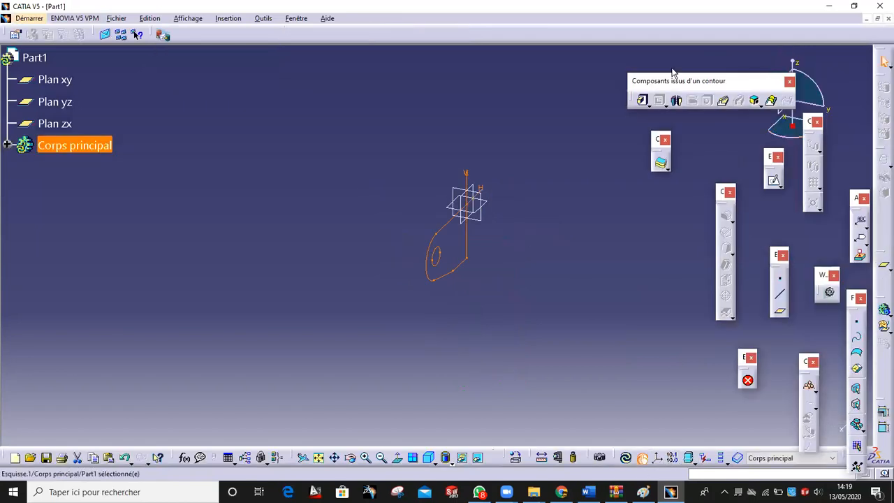
click(641, 101)
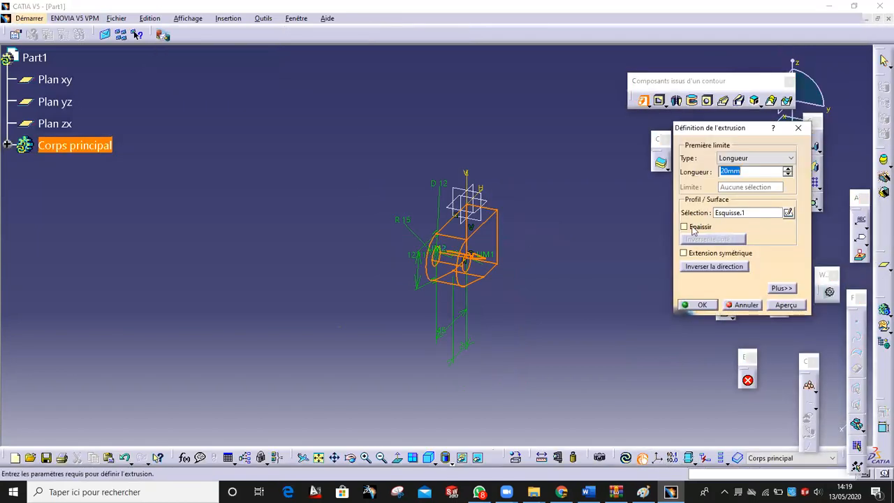
click(707, 252)
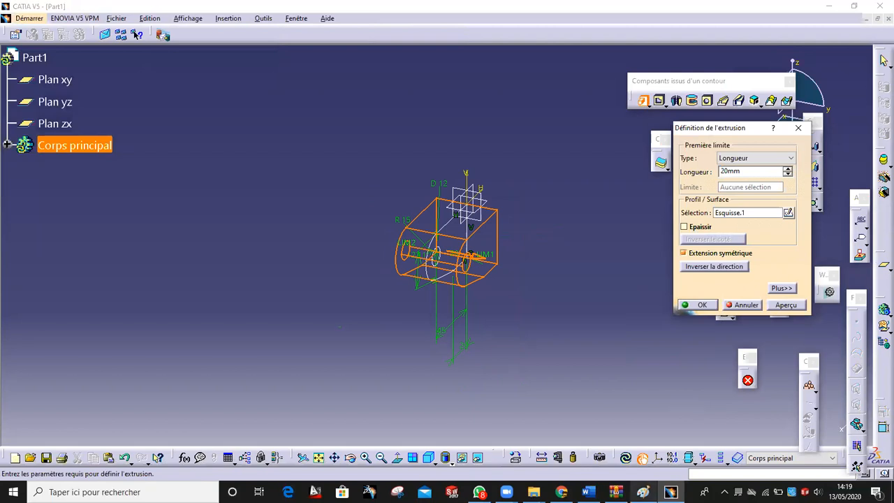
click(643, 492)
mouse_move(300, 153)
mouse_down()
mouse_move(292, 144)
mouse_move(273, 149)
mouse_move(292, 171)
mouse_move(291, 143)
mouse_up()
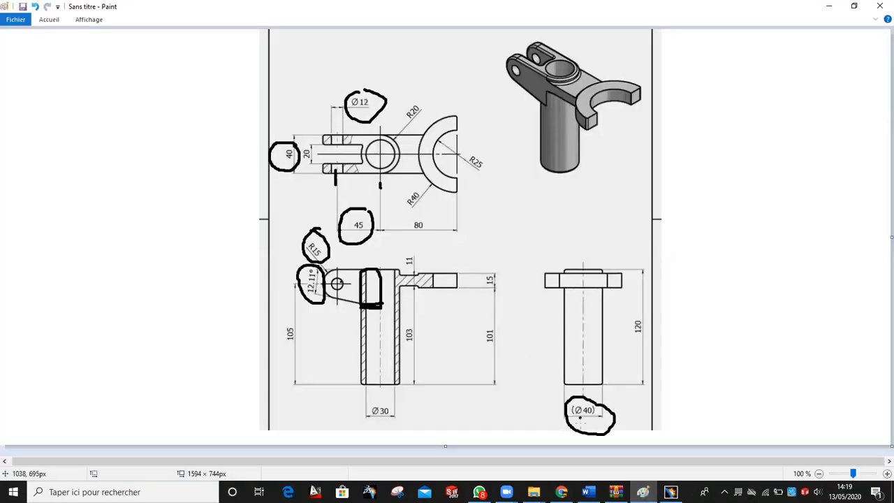
click(671, 492)
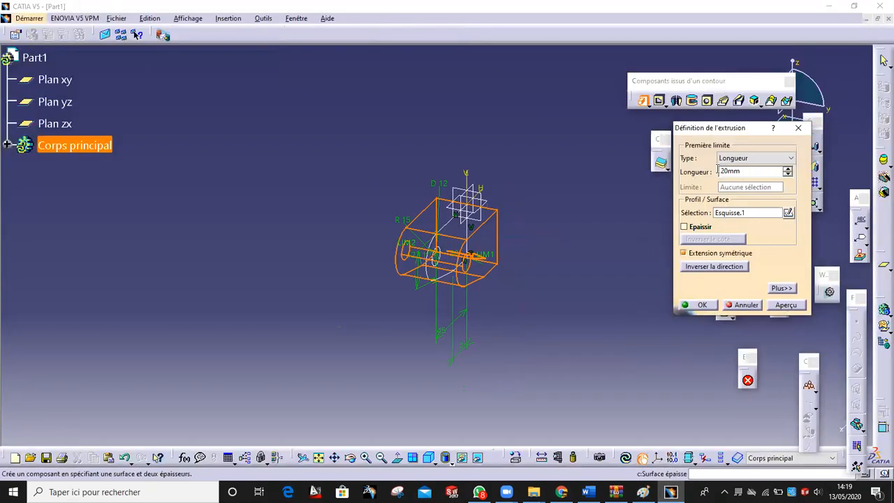
click(788, 306)
click(699, 305)
Rotate the part and start a new sketch on a lug face
middle_drag(447, 320, 455, 231)
click(455, 228)
click(774, 181)
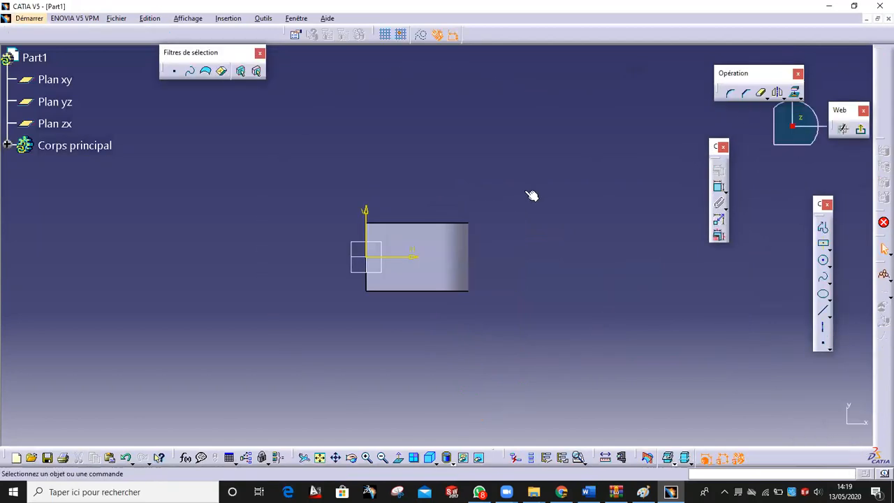
click(642, 492)
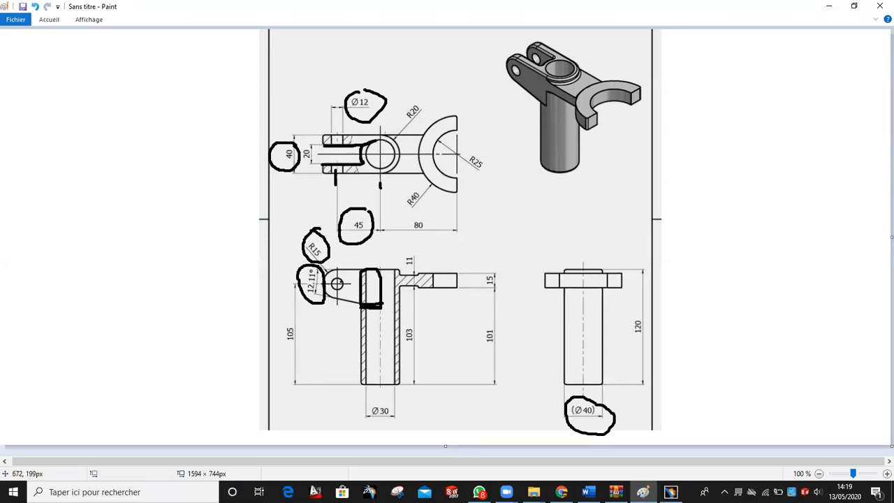
mouse_move(390, 139)
mouse_down()
mouse_move(381, 179)
mouse_move(363, 164)
mouse_up()
click(35, 7)
click(35, 7)
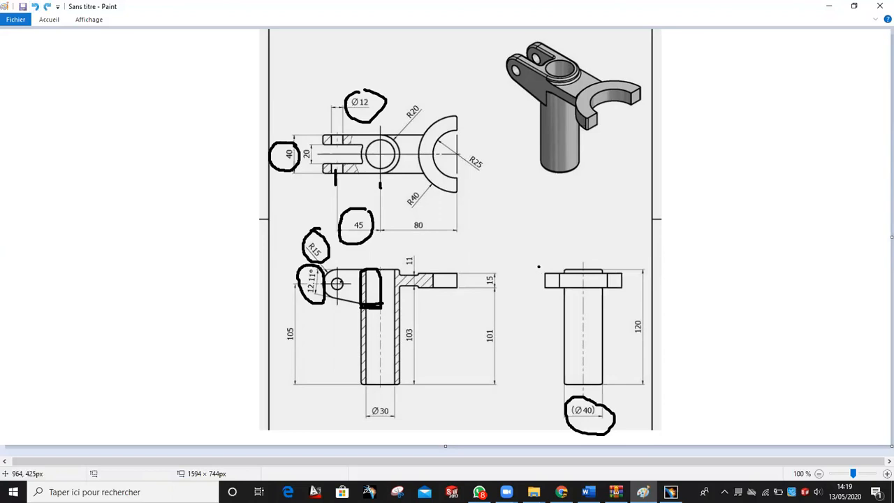
click(670, 492)
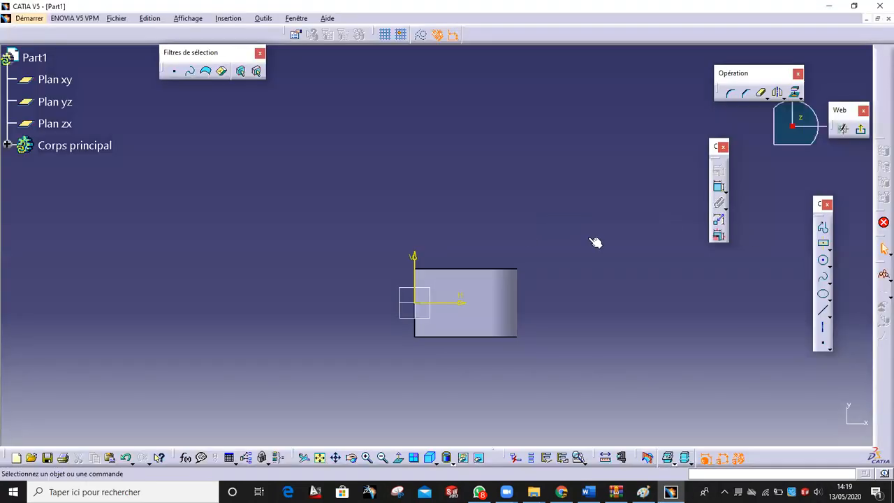
Draw a circle near the origin and make it tangent to the face's top edge
click(824, 263)
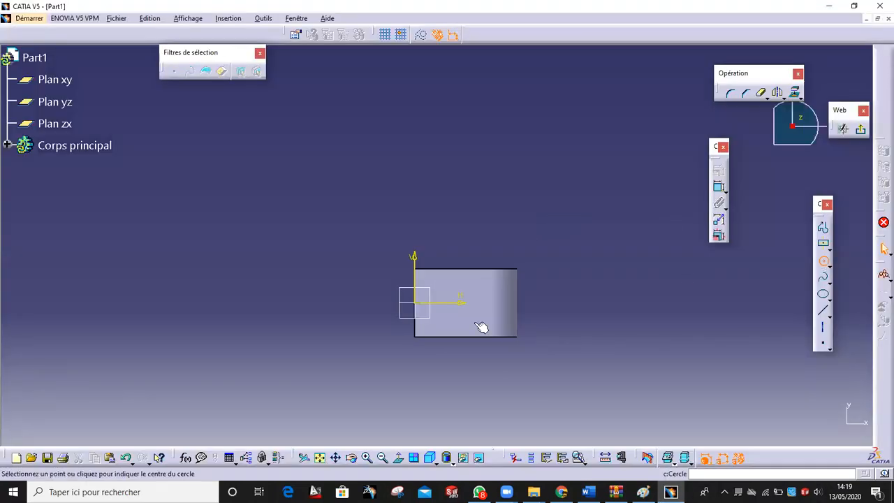
click(418, 303)
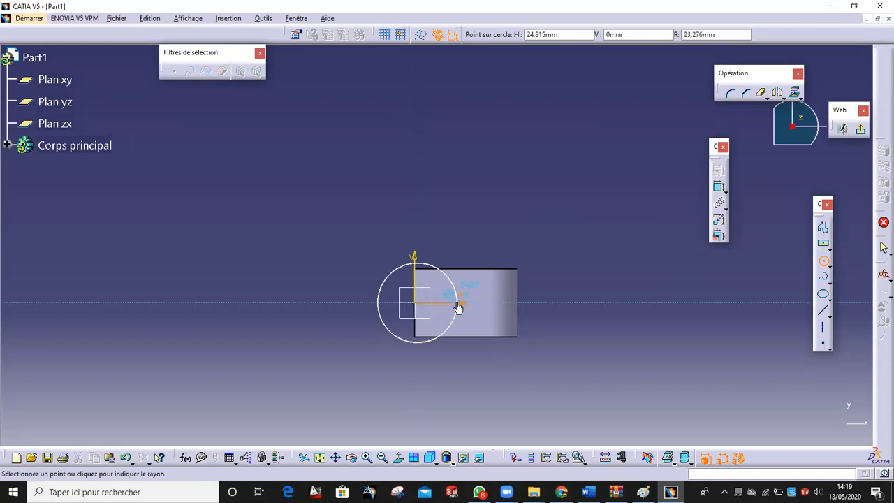
click(448, 307)
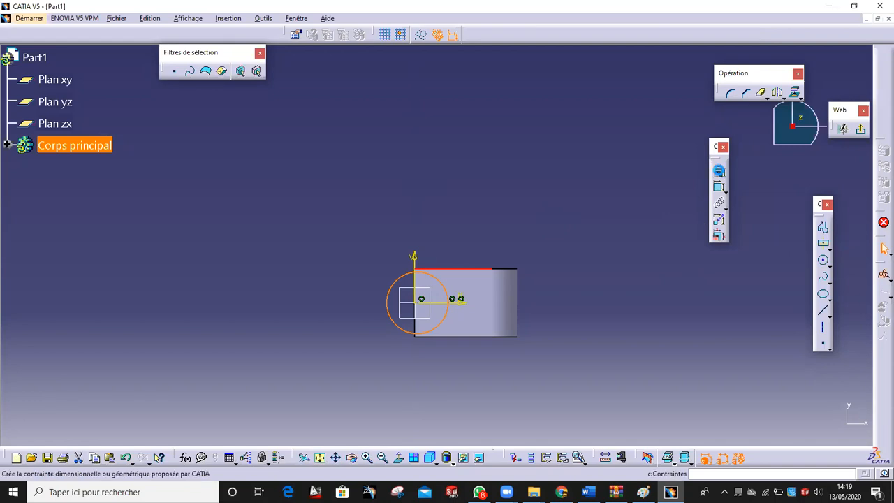
click(718, 169)
click(728, 249)
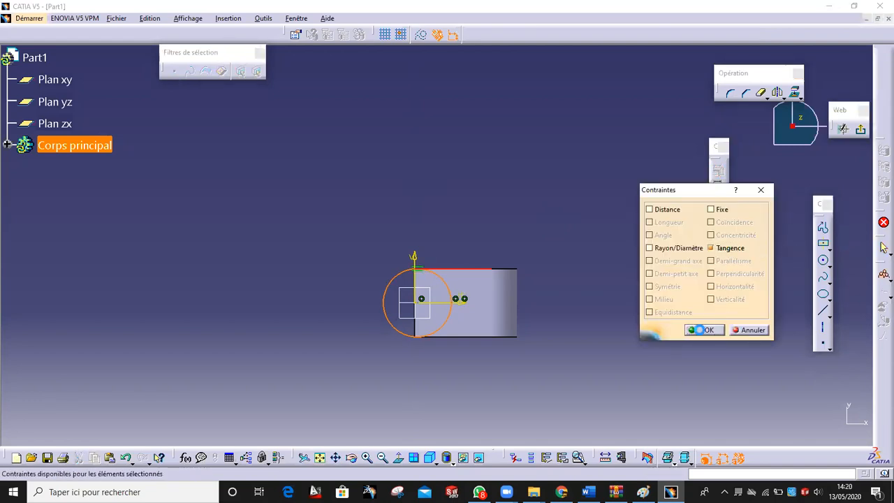
click(704, 330)
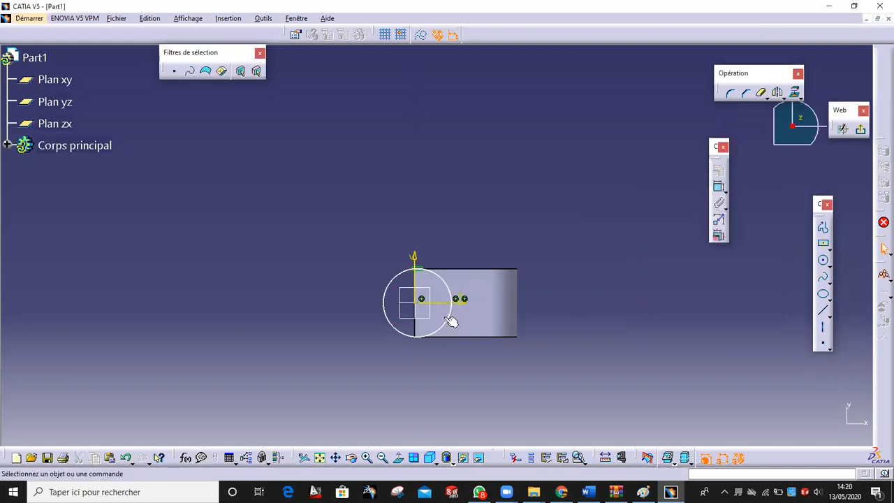
Make the circle's centre coincident with the sketch origin
drag(402, 330, 309, 315)
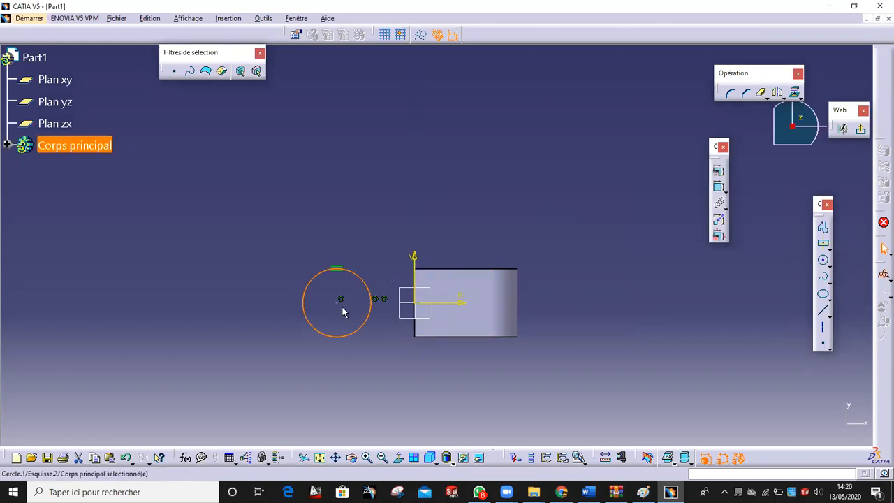
click(336, 301)
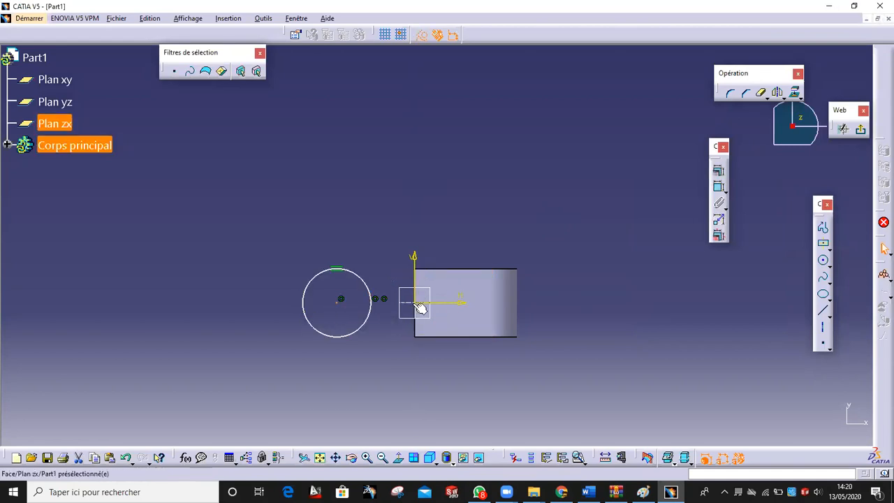
ctrl+click(415, 304)
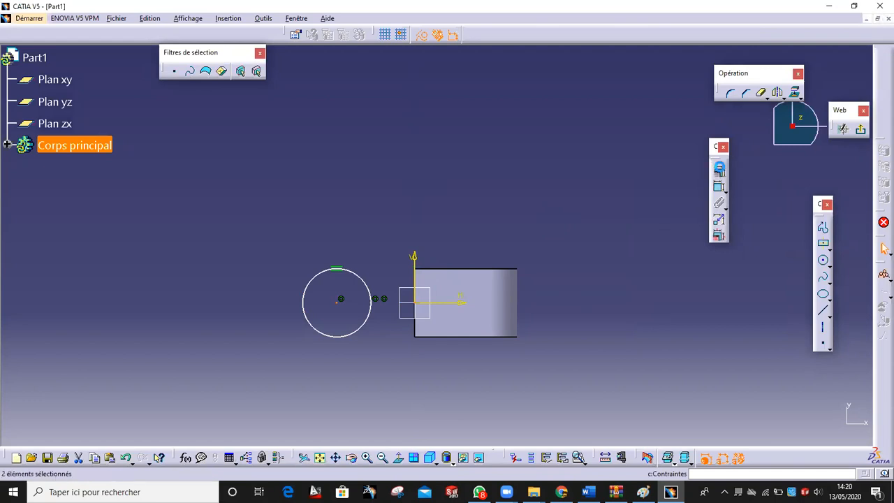
click(719, 170)
click(746, 224)
click(709, 330)
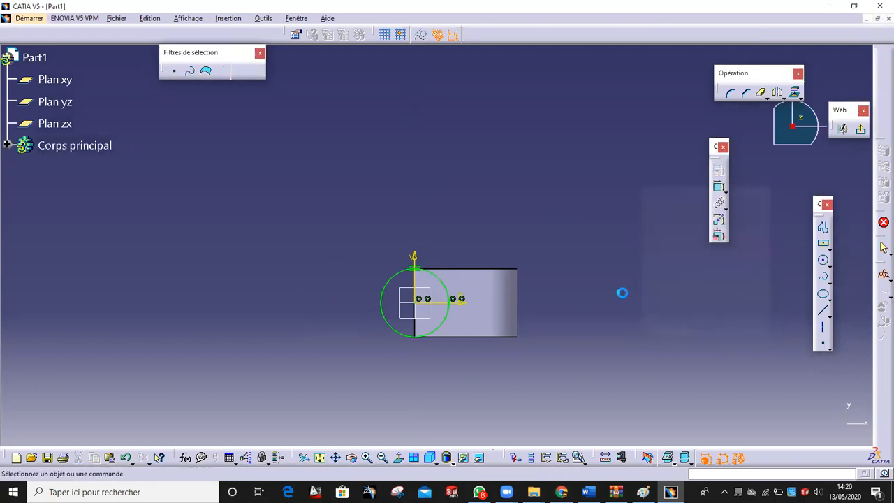
Draw a centred rectangle on the horizontal axis extending right beyond the face
click(824, 243)
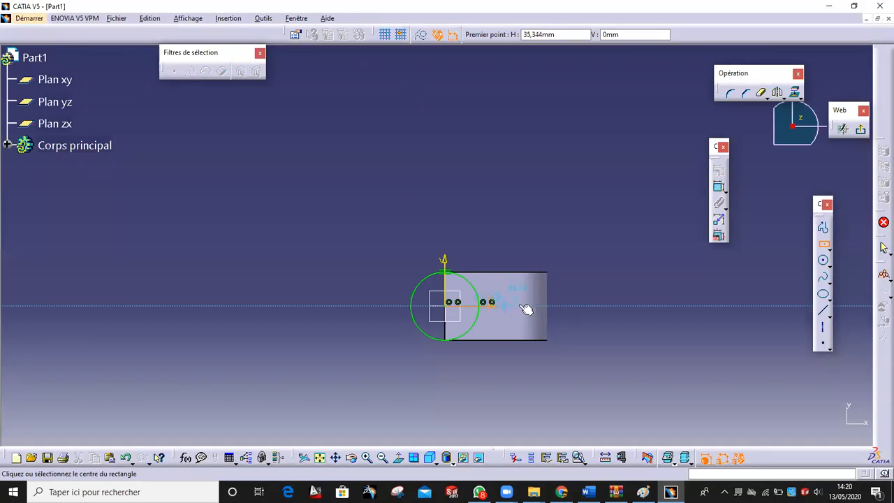
click(558, 305)
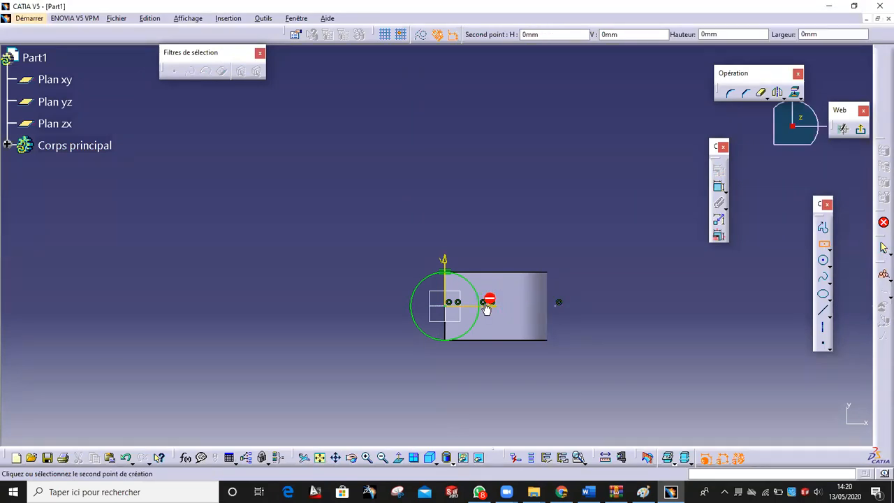
click(453, 294)
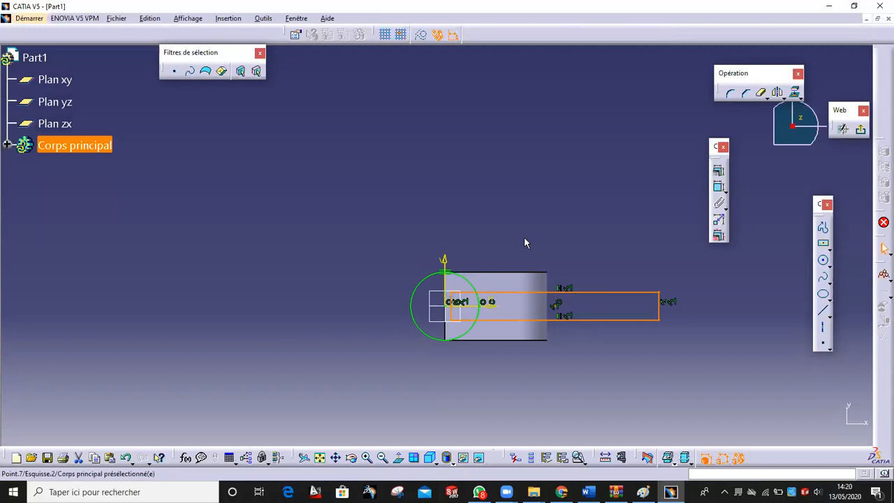
click(643, 491)
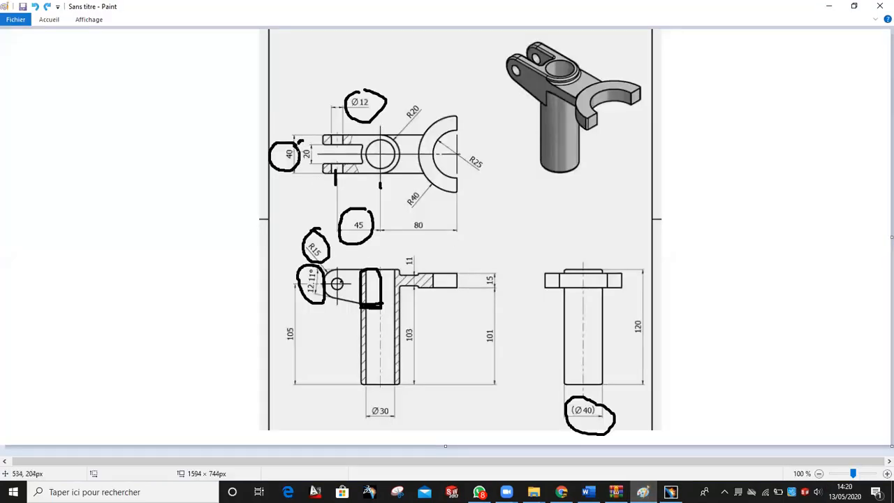
drag(301, 160, 308, 142)
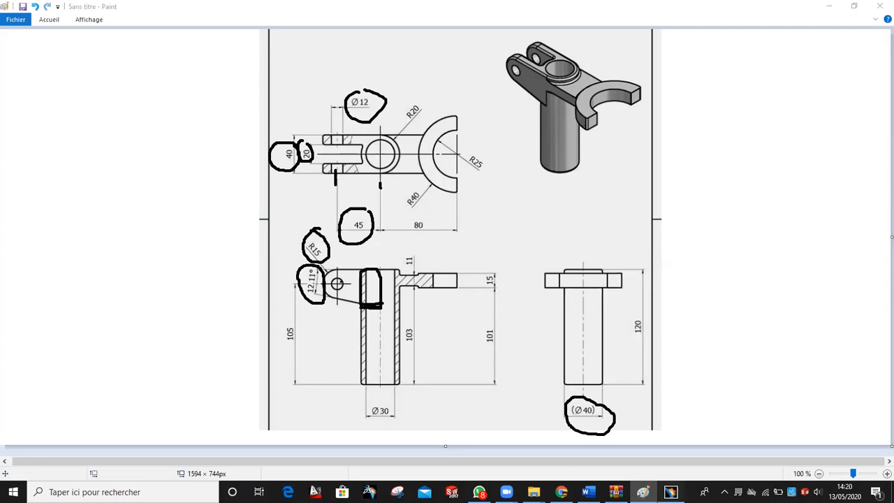
click(671, 492)
Constrain the rectangle's height to 20 mm
click(719, 188)
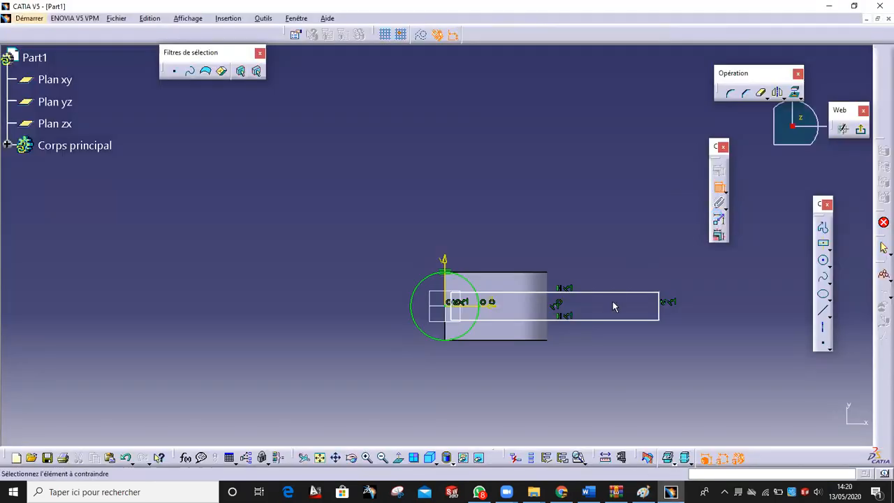
click(618, 293)
click(678, 294)
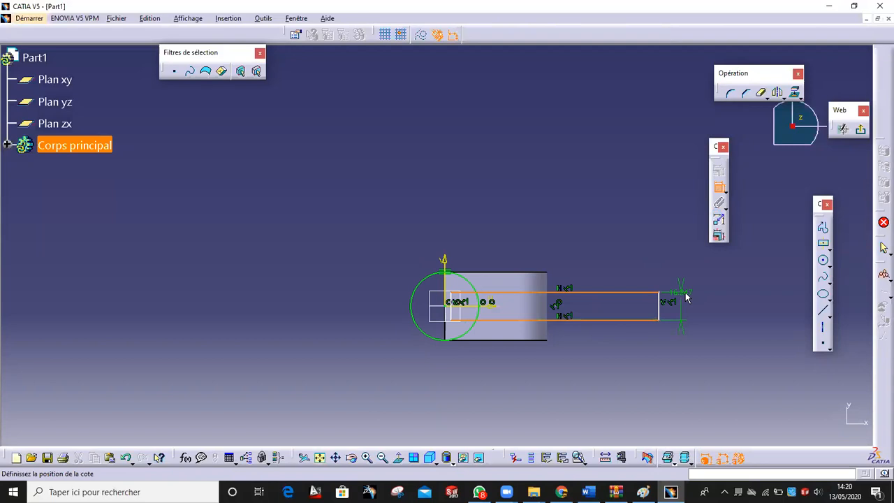
double_click(691, 295)
text(2)
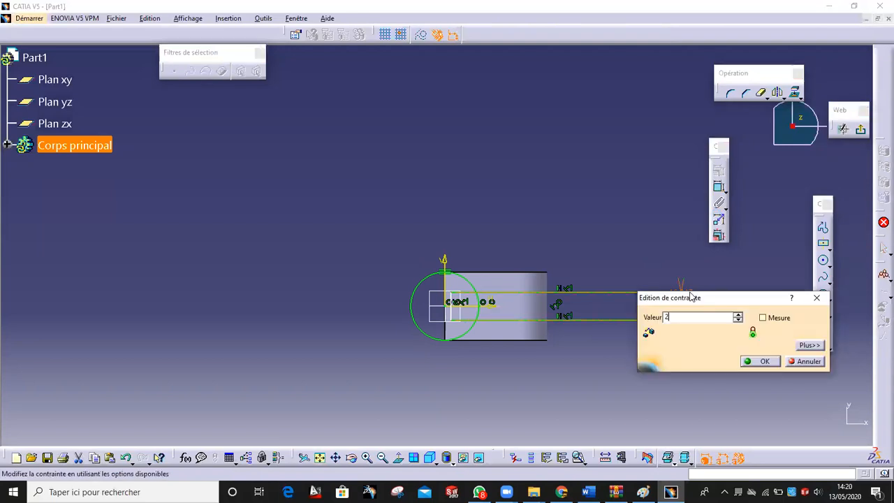
text(0)
key(Return)
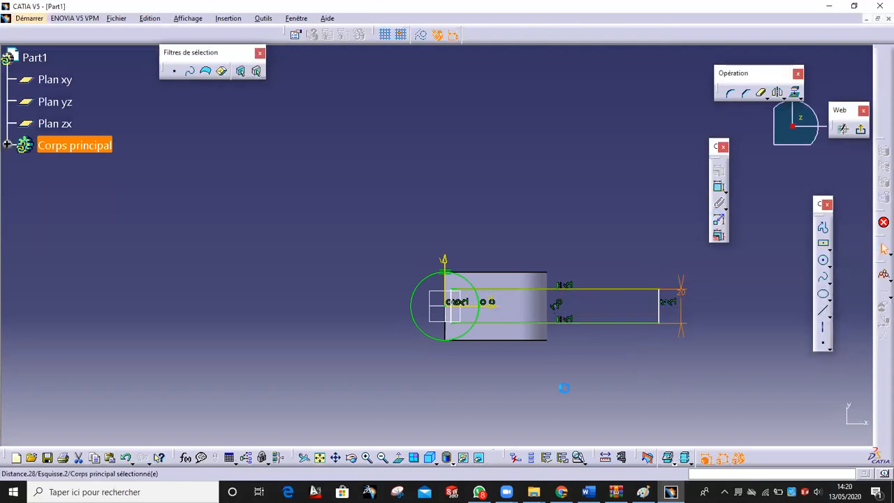
middle_drag(531, 366, 535, 339)
mouse_move(608, 402)
middle_down()
mouse_move(510, 375)
mouse_move(507, 362)
middle_up()
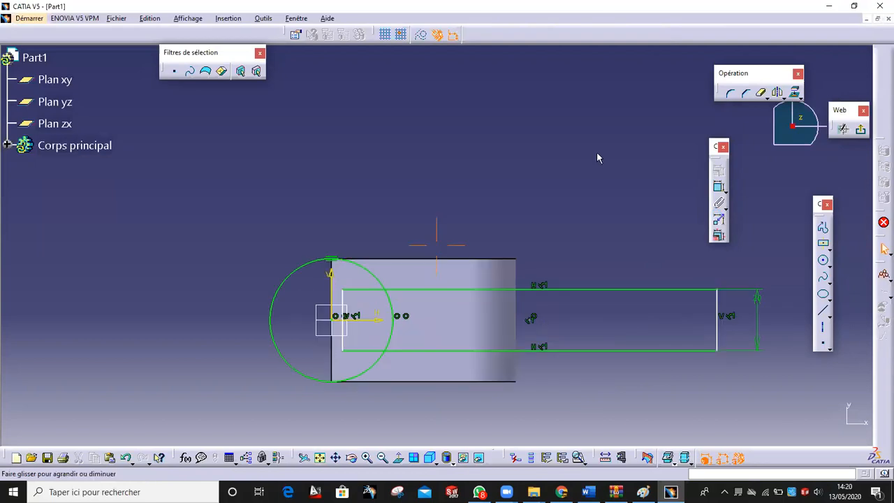
Quick Trim the top and bottom line pieces inside the circle of the slot sketch
click(760, 93)
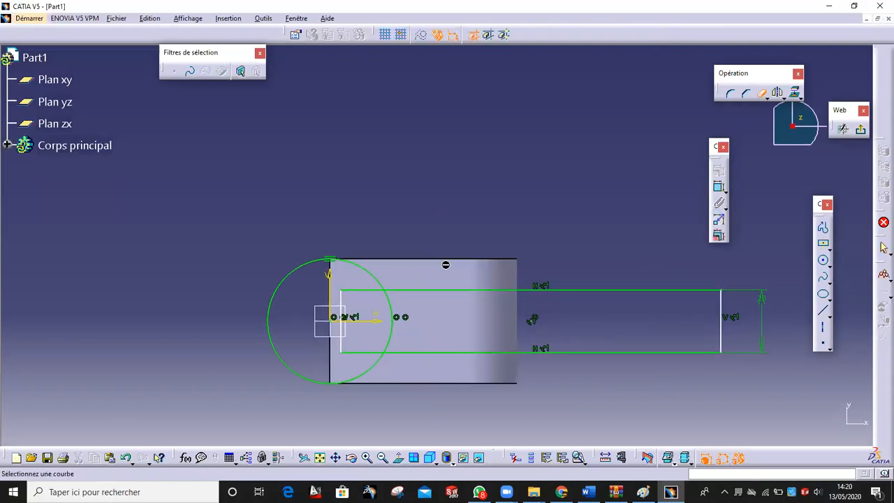
click(362, 290)
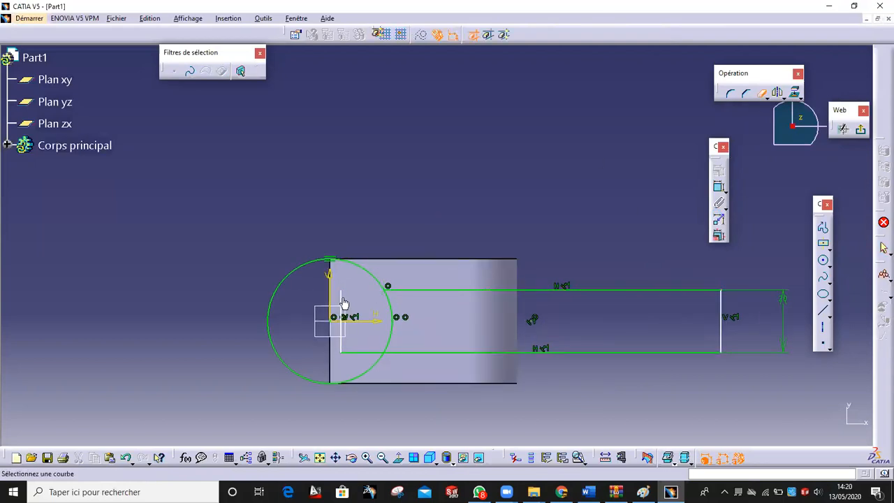
click(368, 351)
scroll(574, 379, up, 1)
mouse_move(555, 377)
middle_down()
mouse_move(507, 370)
mouse_move(513, 341)
middle_up()
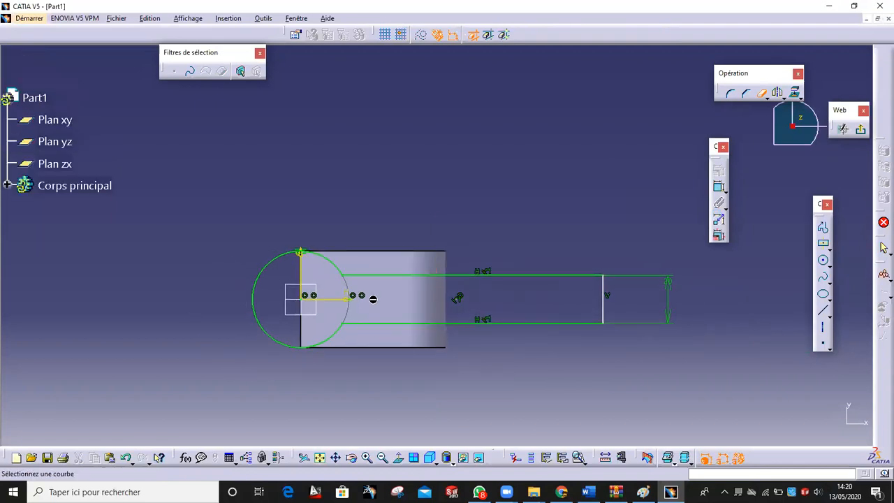
Leave the sketch and start a pocket from Esquisse.2
click(859, 130)
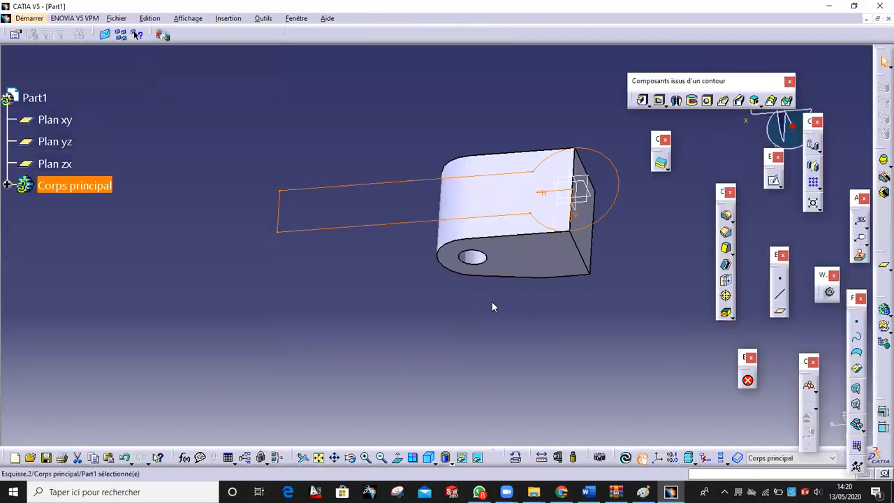
middle_drag(498, 259, 517, 252)
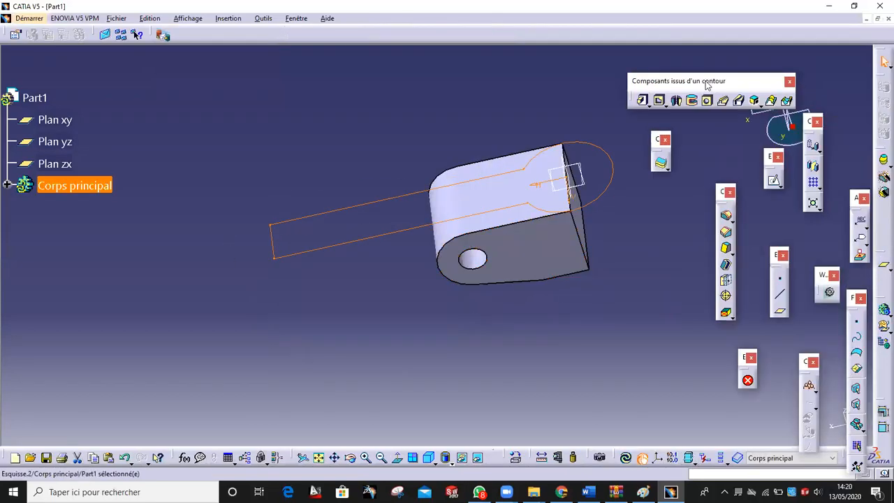
click(659, 100)
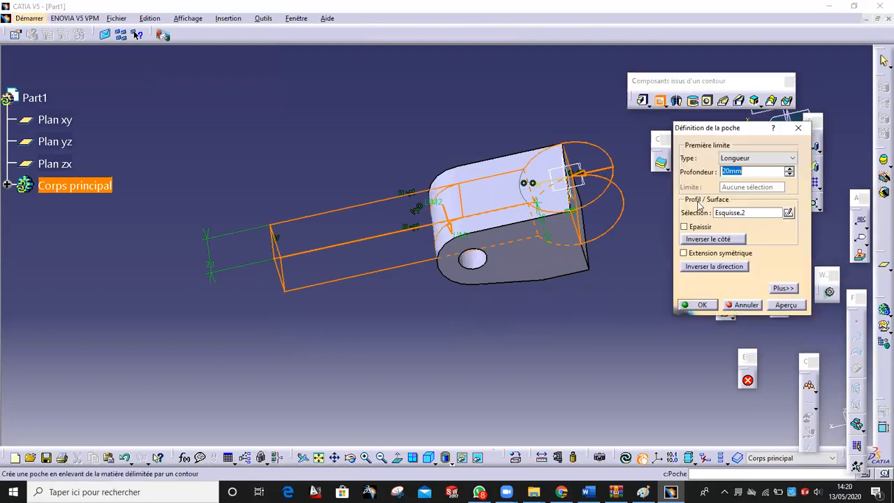
Cut the pocket Jusqu'au dernier so the lug splits into two prongs, then orbit to inspect
click(765, 159)
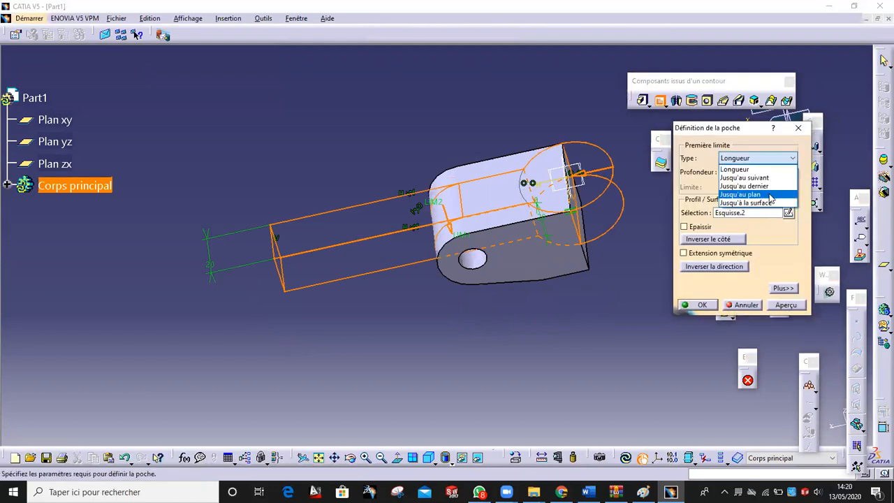
click(770, 186)
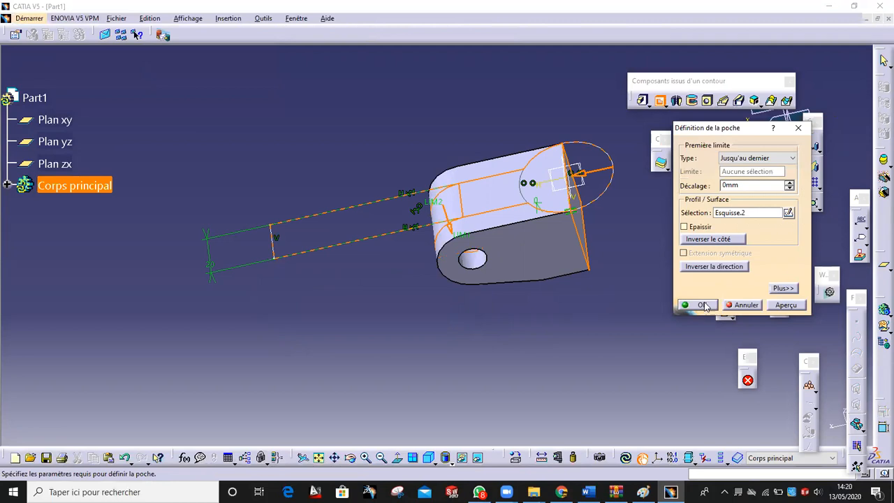
click(702, 305)
mouse_move(633, 276)
middle_down()
mouse_move(569, 277)
mouse_move(632, 155)
mouse_move(517, 144)
mouse_move(593, 201)
mouse_move(443, 198)
mouse_move(451, 200)
middle_up()
mouse_move(564, 390)
middle_down()
mouse_move(505, 306)
mouse_move(513, 308)
middle_up()
In Paint, undo the old ink marks and circle the Ø30, (Ø40) and 120 dimensions
click(671, 492)
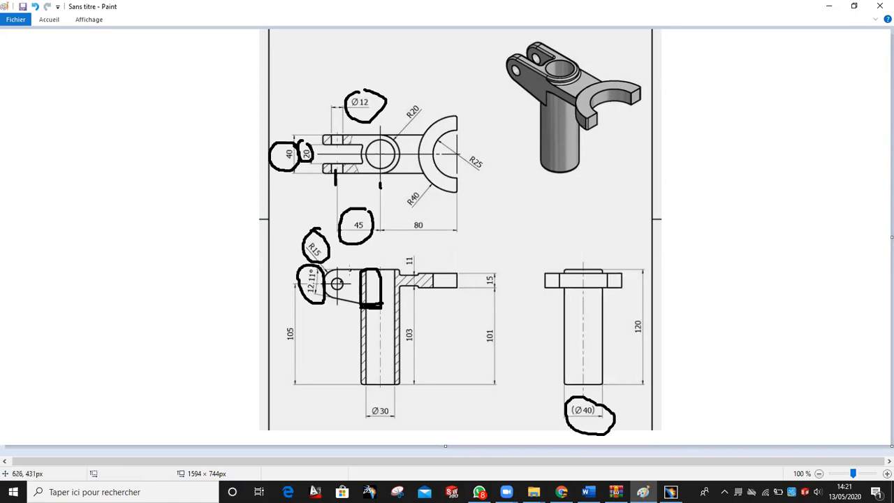
click(40, 7)
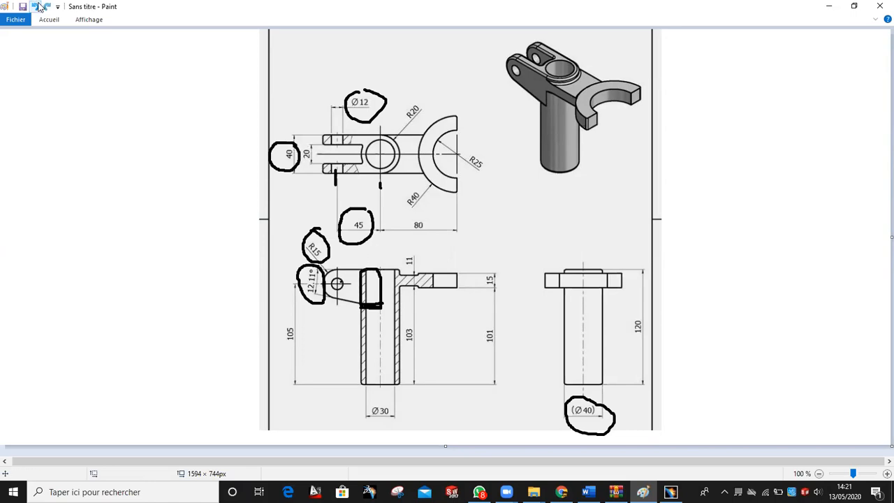
click(40, 7)
click(40, 7)
click(40, 7)
click(40, 7)
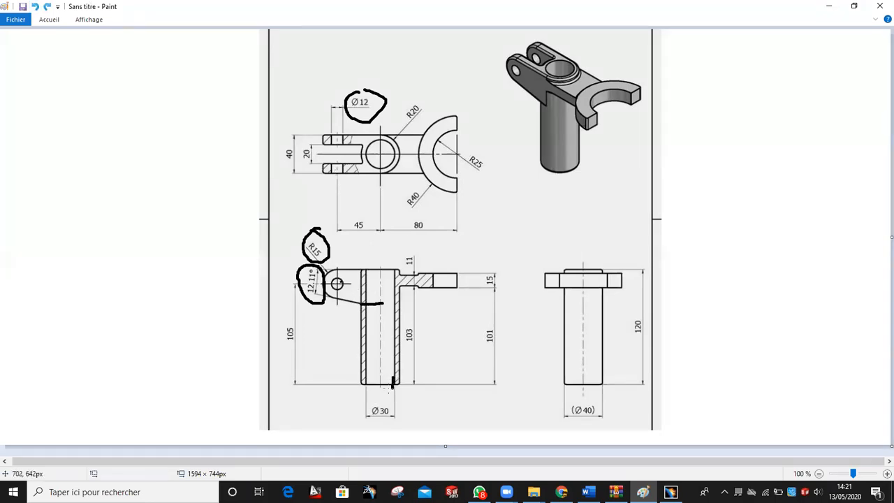
mouse_move(363, 412)
mouse_down()
mouse_move(397, 414)
mouse_move(389, 404)
mouse_up()
mouse_move(605, 396)
mouse_down()
mouse_move(607, 436)
mouse_move(600, 403)
mouse_up()
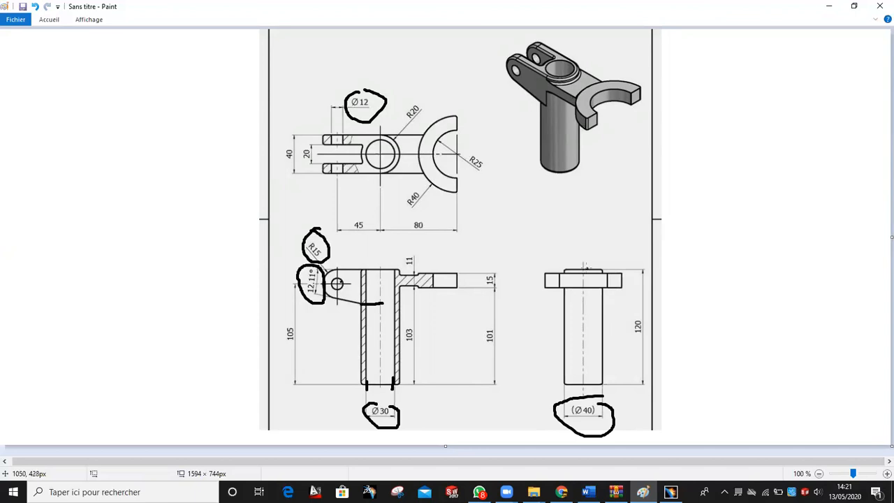
mouse_move(648, 312)
mouse_down()
mouse_move(626, 339)
mouse_move(649, 333)
mouse_up()
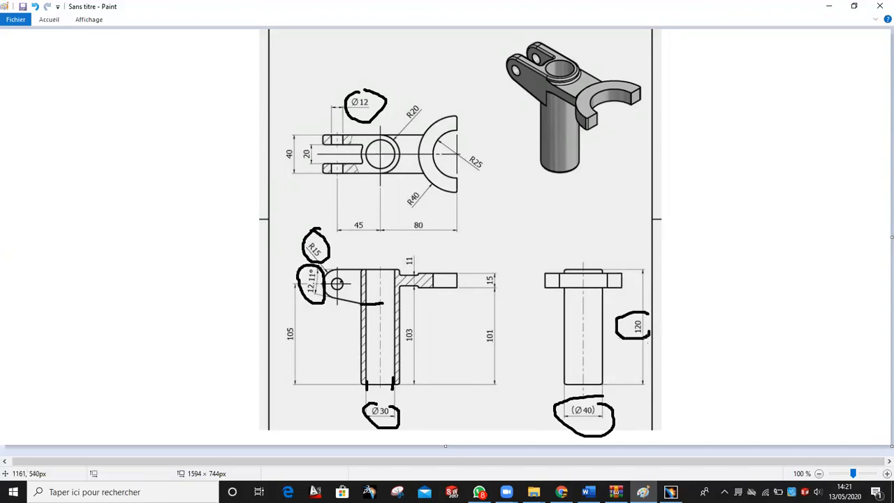
Back in CATIA, select the face between the two prongs
click(670, 492)
mouse_move(478, 199)
middle_down()
mouse_move(467, 303)
mouse_move(485, 250)
middle_up()
click(487, 250)
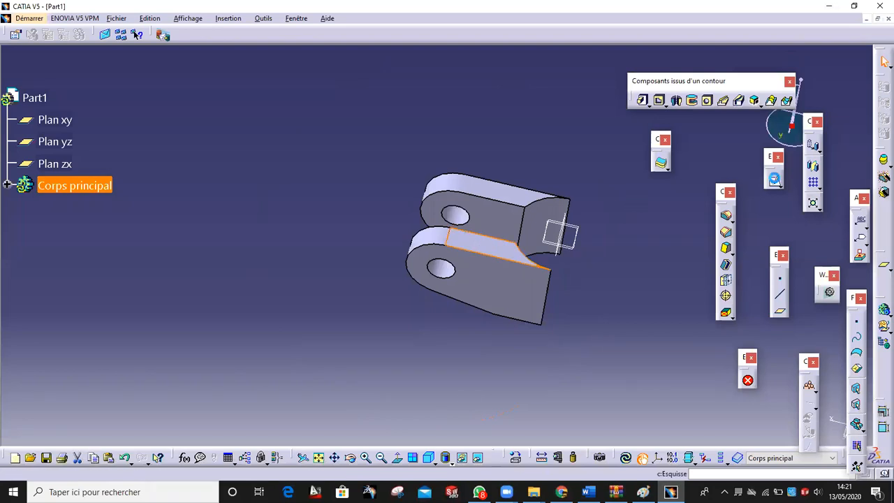
Sketch a circle on the face between the prongs, constrained coincident with the origin
click(773, 180)
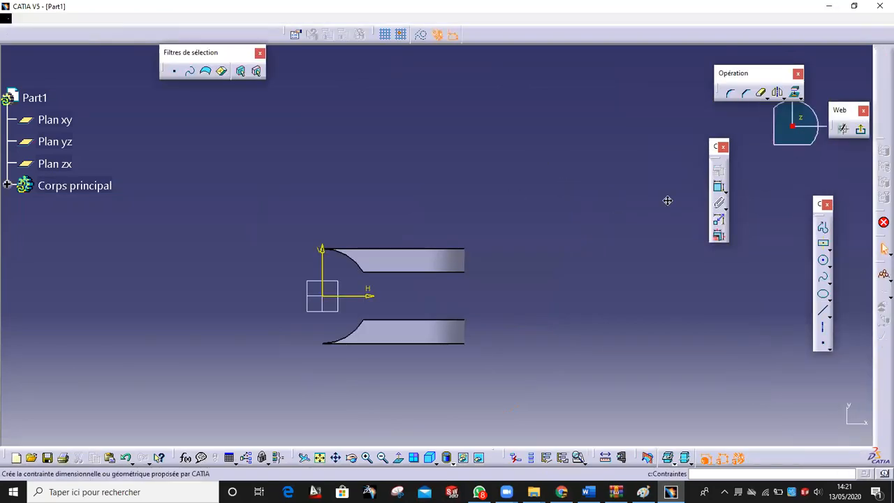
click(823, 259)
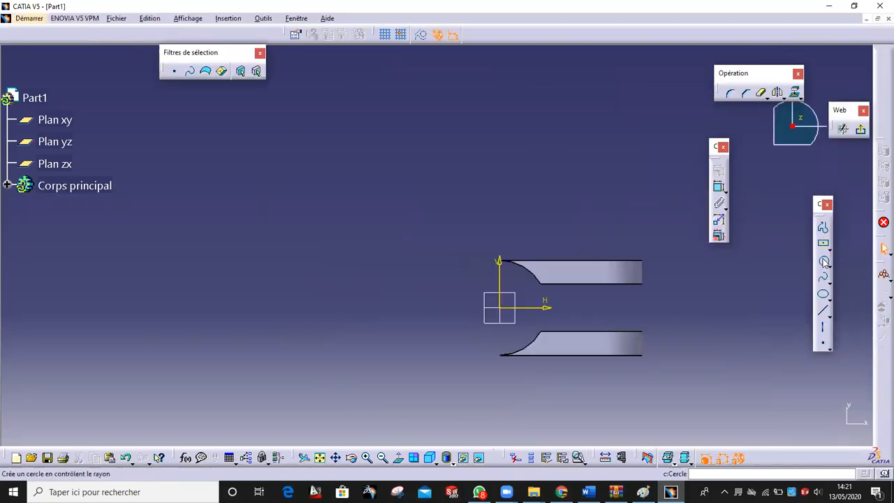
click(460, 311)
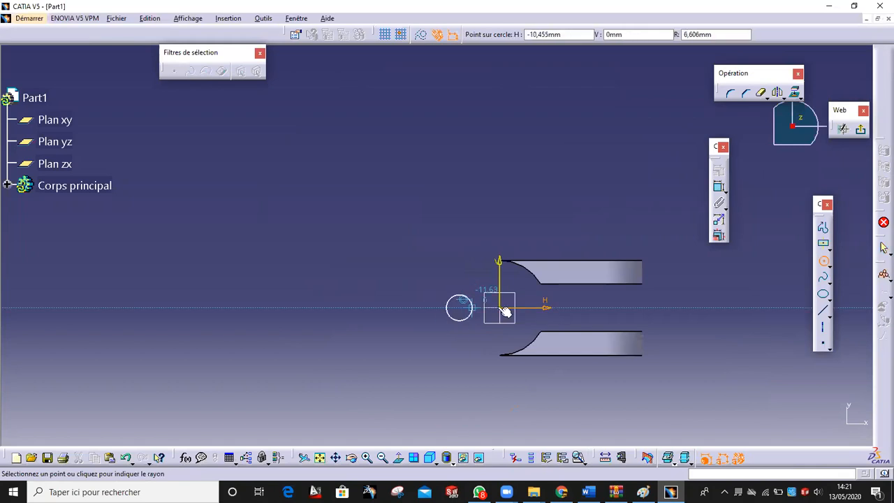
click(521, 320)
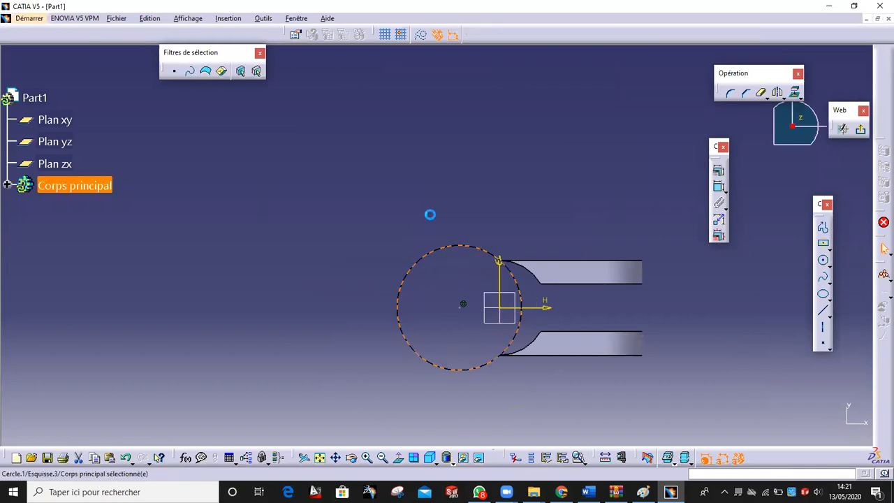
ctrl+click(529, 271)
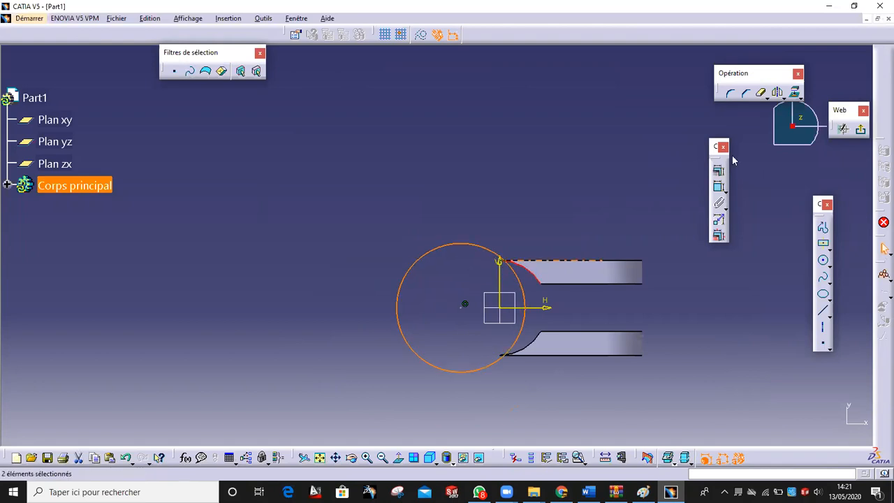
click(720, 171)
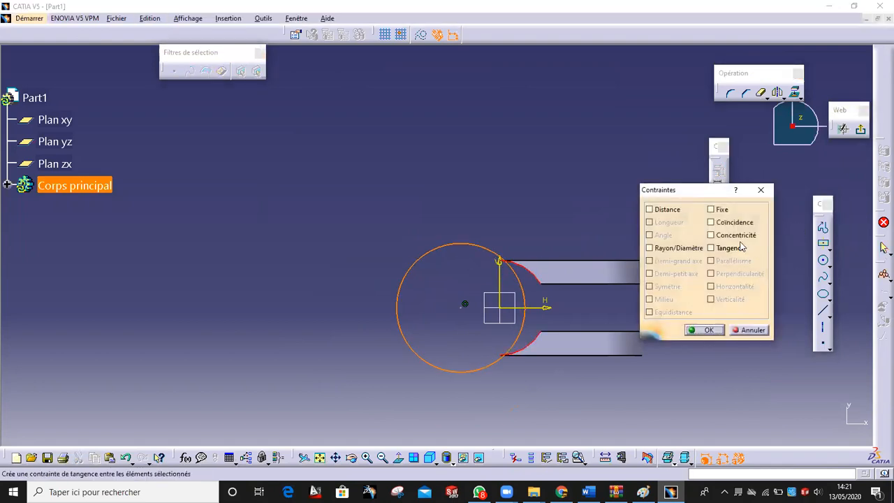
click(748, 223)
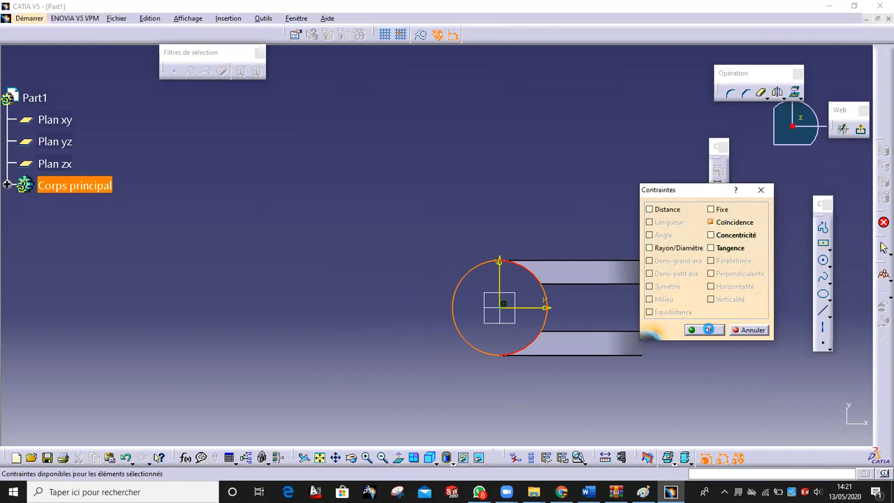
click(708, 330)
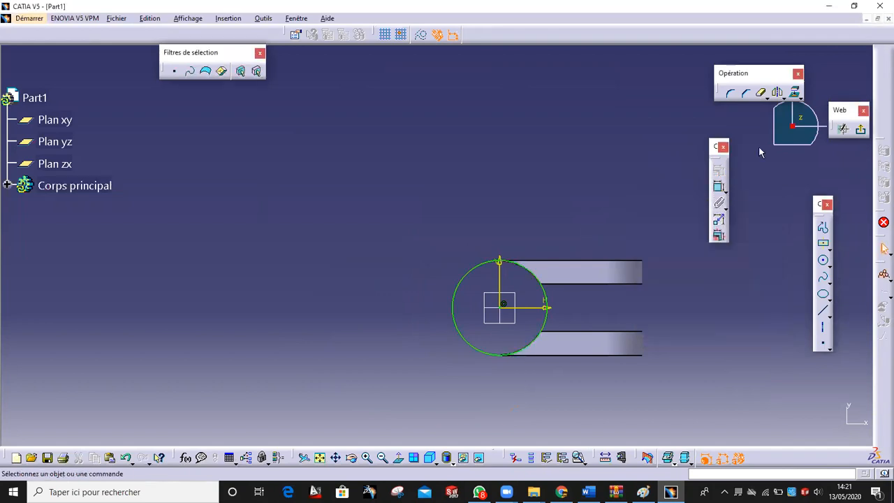
click(490, 263)
key(Escape)
middle_drag(614, 308, 615, 288)
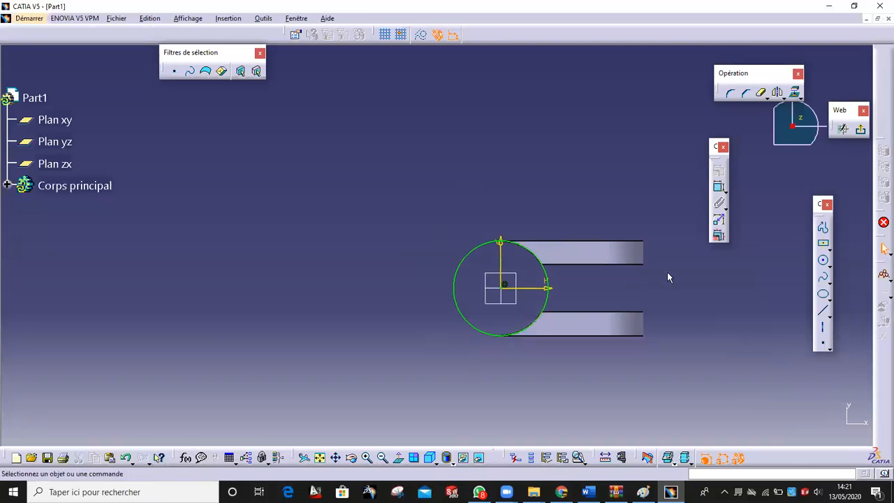
Draw a concentric inner circle at the origin, dimension it Ø30, and exit the sketch
click(822, 261)
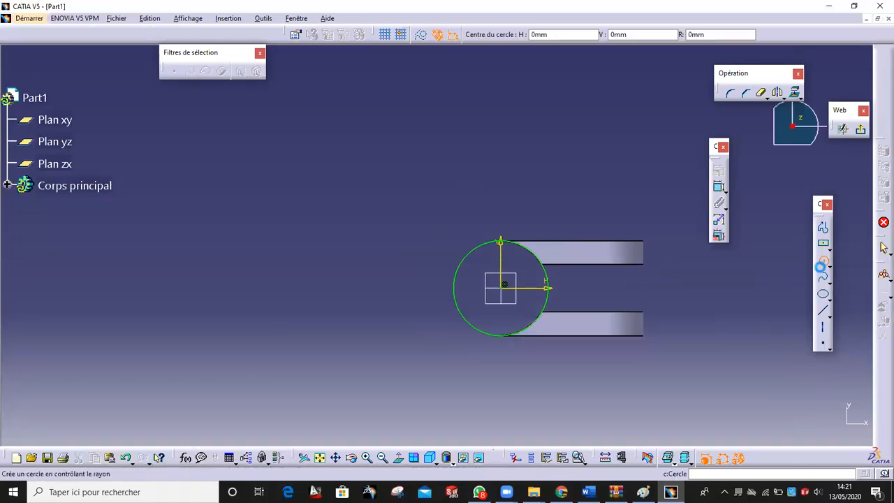
click(502, 287)
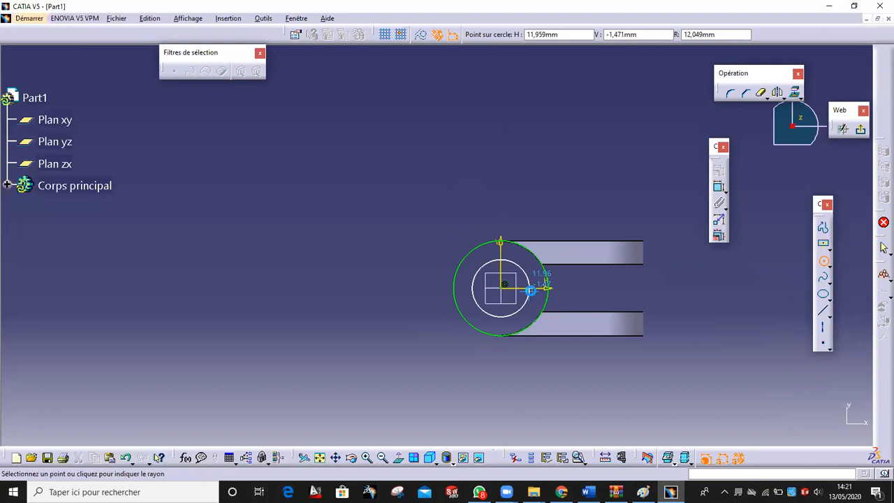
click(530, 291)
click(719, 186)
double_click(490, 202)
text(30)
key(Return)
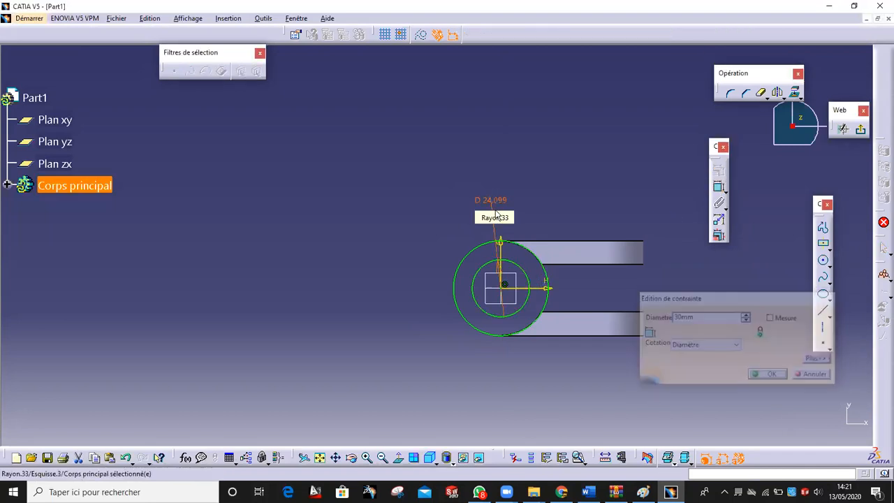
click(860, 131)
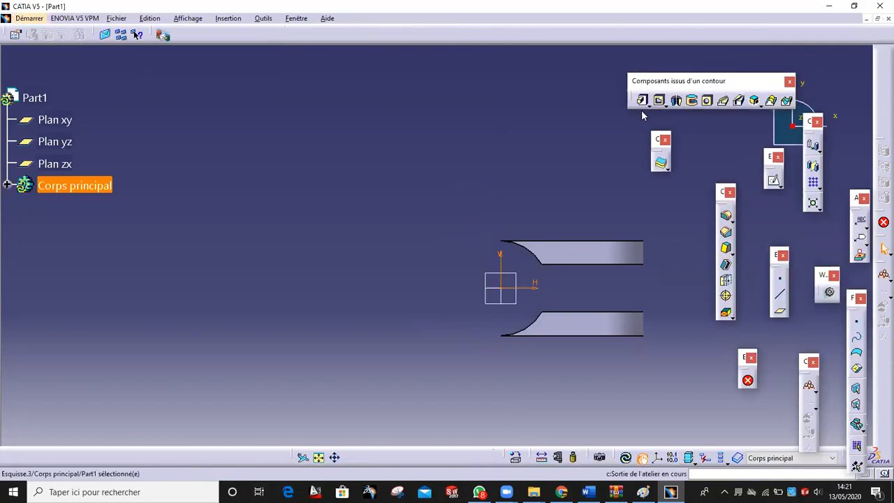
Pad the circle sketch 120 mm in the reversed direction to form the tube
click(642, 101)
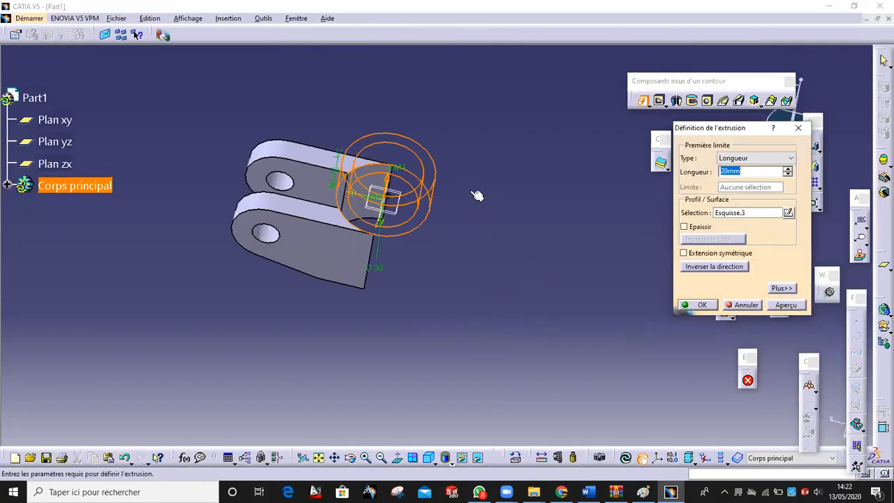
click(714, 266)
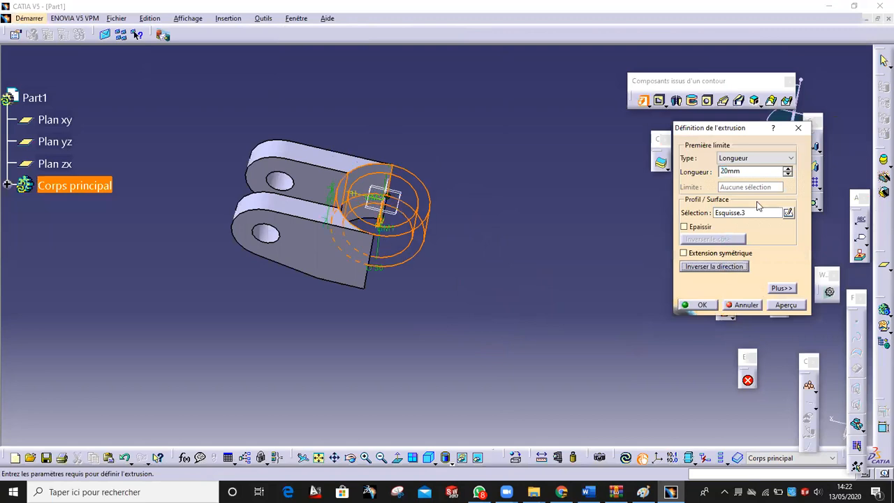
text(120)
click(794, 307)
click(702, 305)
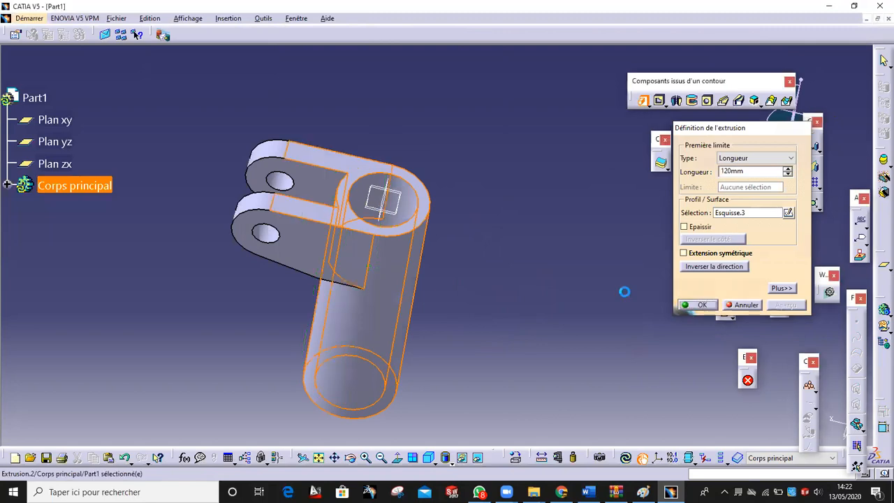
mouse_move(415, 232)
middle_down()
mouse_move(384, 245)
mouse_move(469, 184)
mouse_move(436, 431)
middle_up()
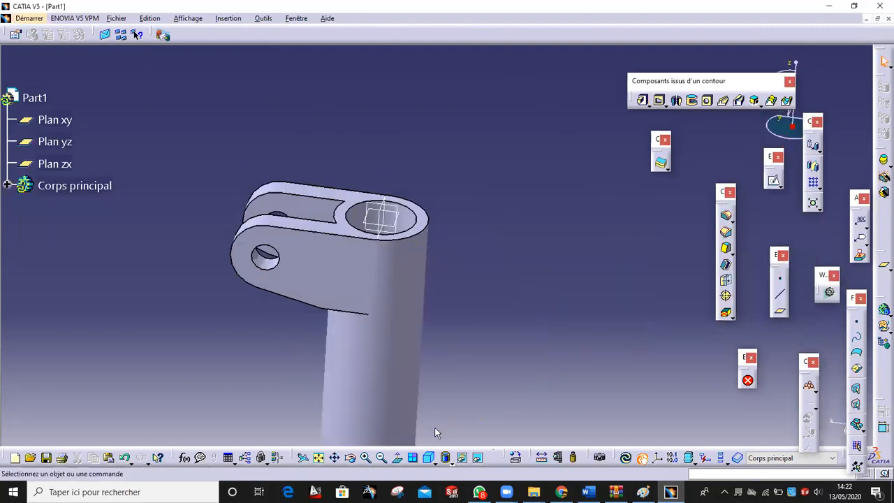
Display the part shaded with edges and dashed hidden edges, then view the reference drawing
click(448, 462)
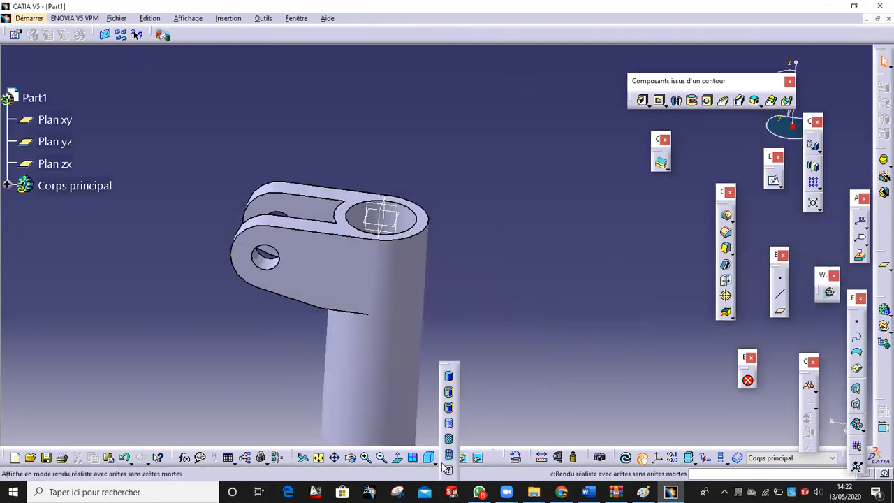
click(450, 410)
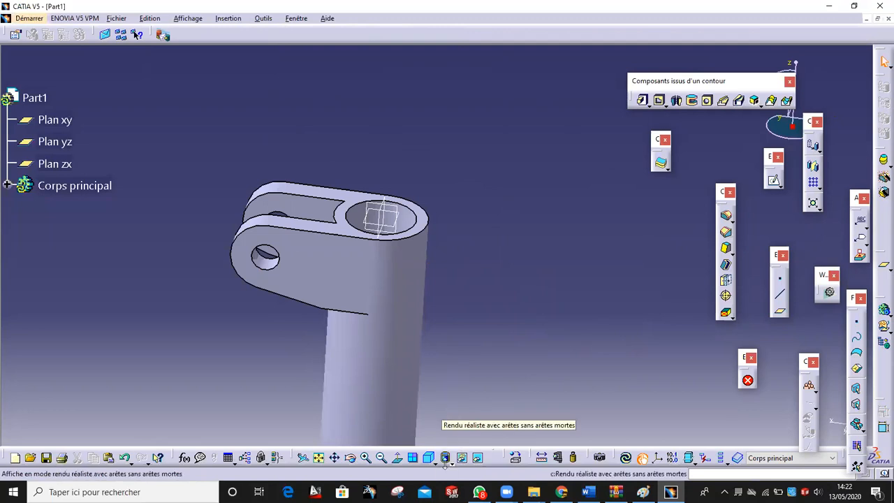
click(448, 461)
click(464, 395)
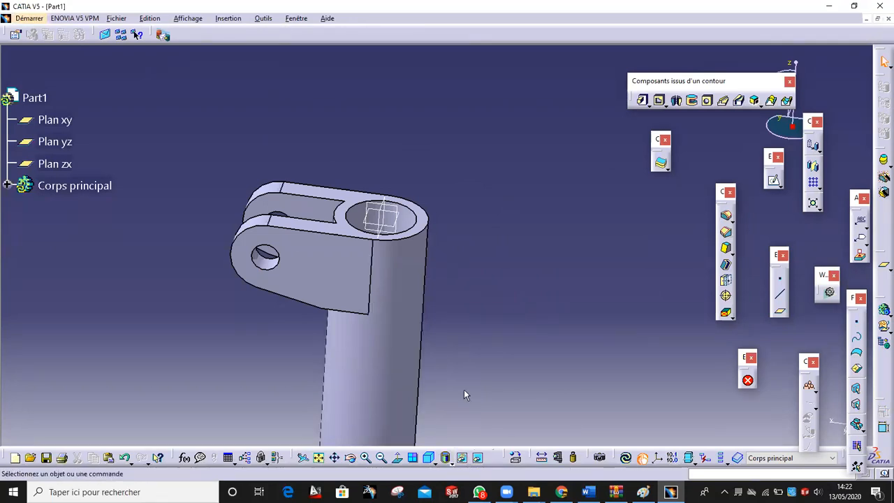
mouse_move(496, 288)
middle_down()
mouse_move(524, 340)
mouse_move(506, 288)
mouse_move(395, 315)
mouse_move(474, 219)
mouse_move(422, 251)
mouse_move(434, 353)
mouse_move(495, 347)
mouse_move(501, 355)
middle_up()
click(644, 492)
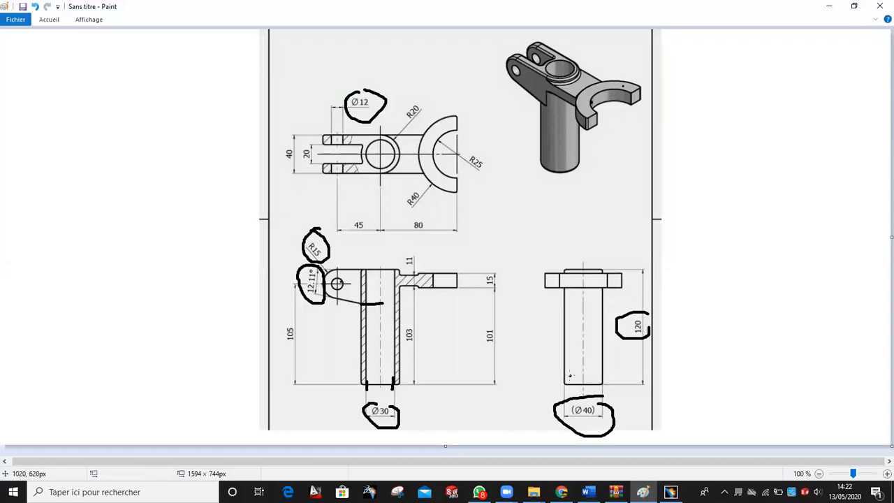
Return to CATIA and orbit the part to look into the tube's bore
click(670, 493)
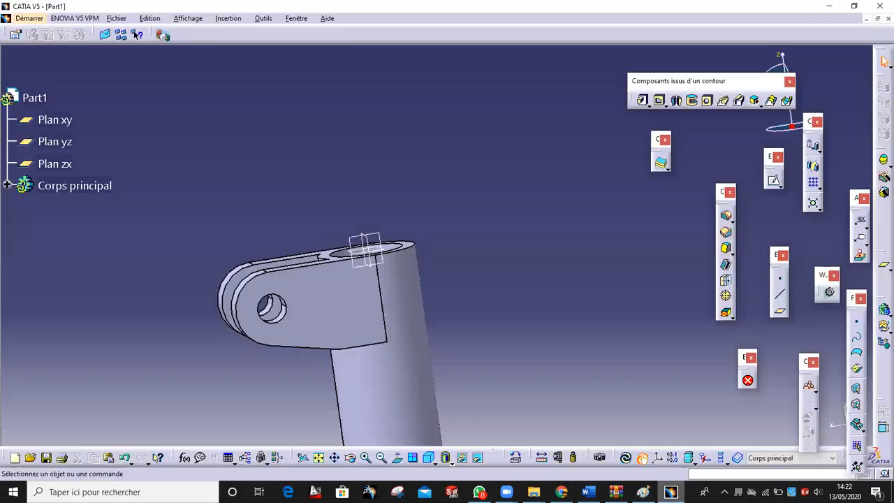
mouse_move(472, 344)
middle_down()
mouse_move(427, 279)
mouse_move(415, 115)
middle_up()
Start an offset plane from the tube's end face, underlining the 15 dimension on the drawing
click(780, 310)
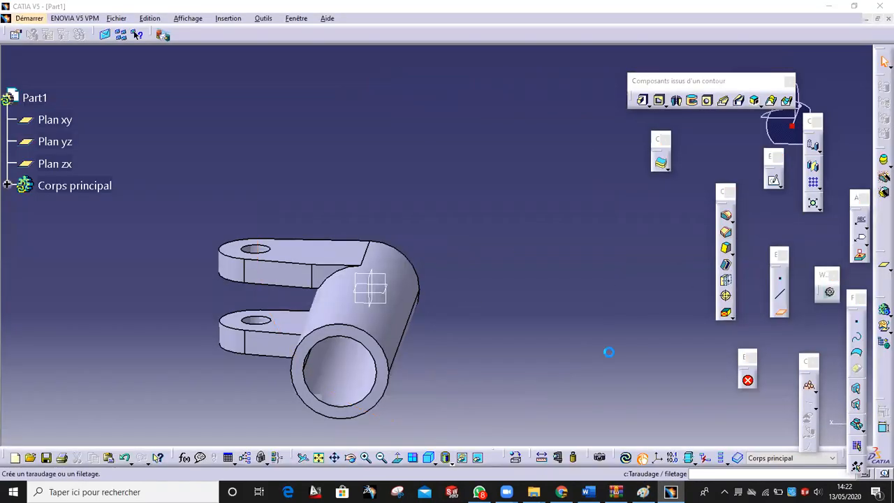
click(368, 344)
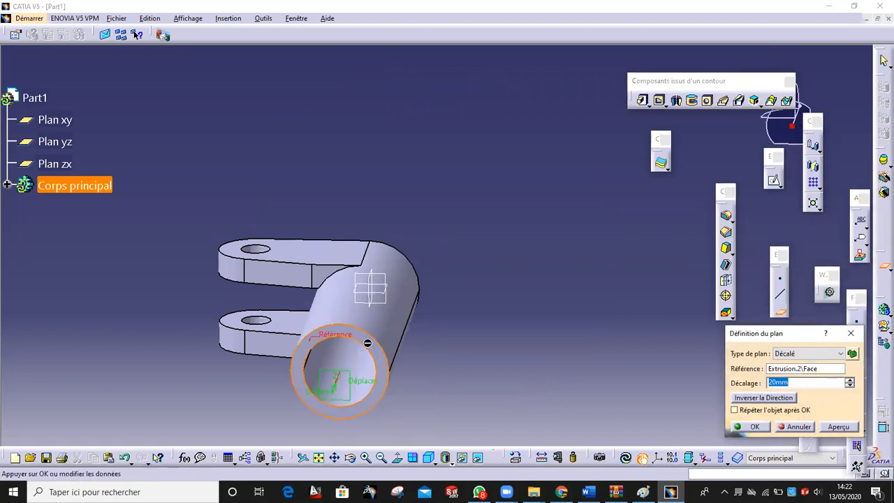
middle_drag(407, 309, 414, 398)
click(643, 492)
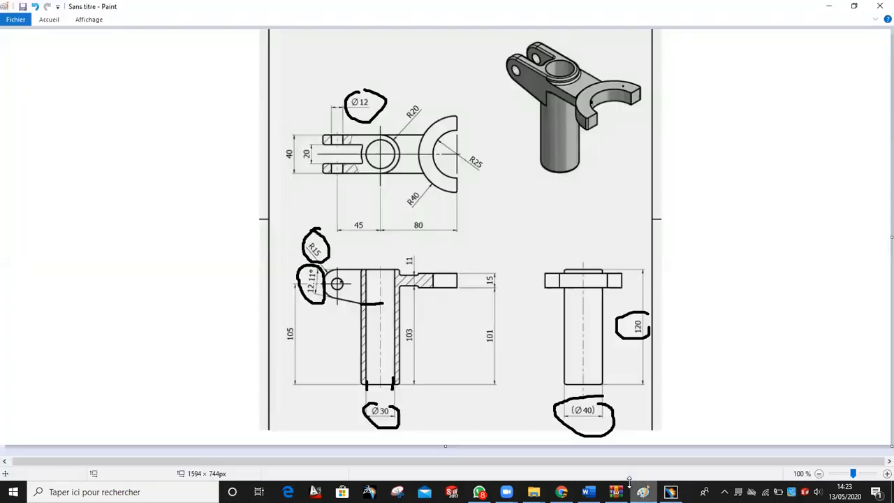
drag(455, 288, 489, 289)
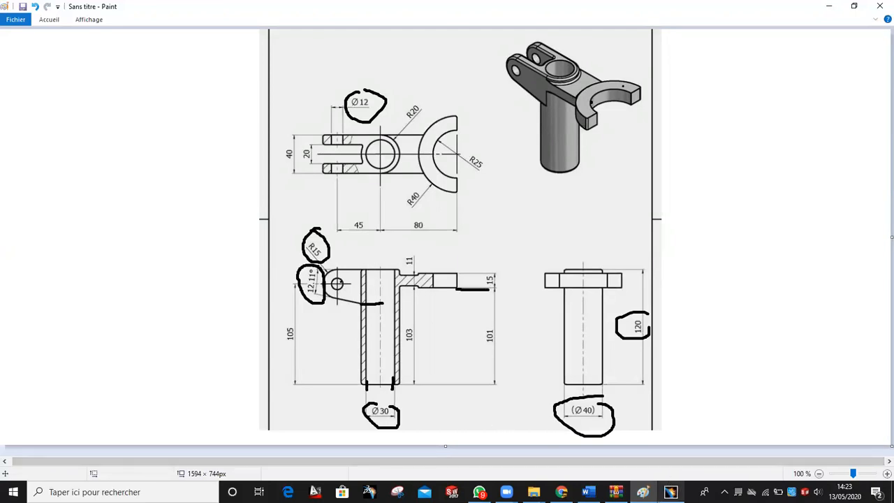
click(671, 492)
middle_drag(530, 225, 529, 133)
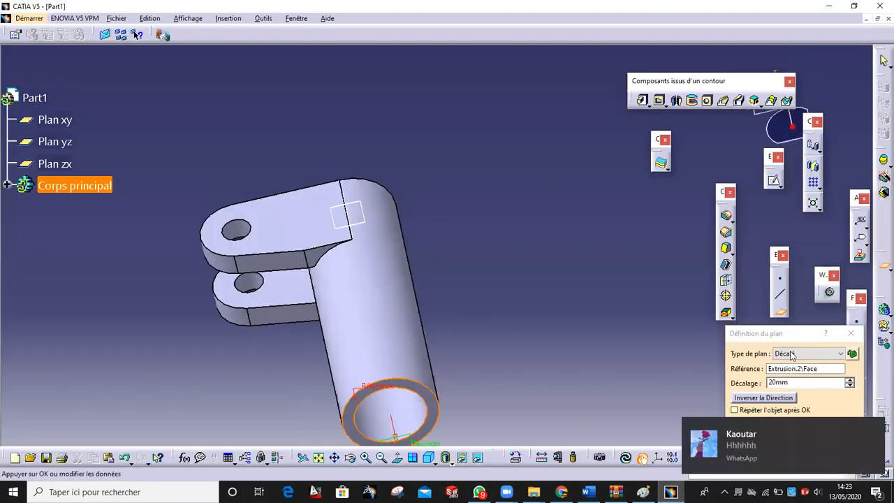
drag(797, 331, 662, 256)
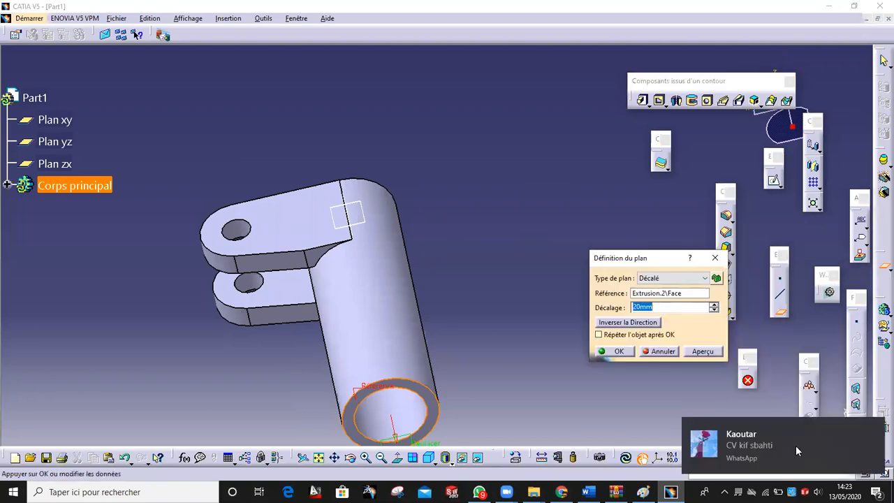
Set the plane's Décalage to 101 mm, reverse its direction, and confirm
click(670, 307)
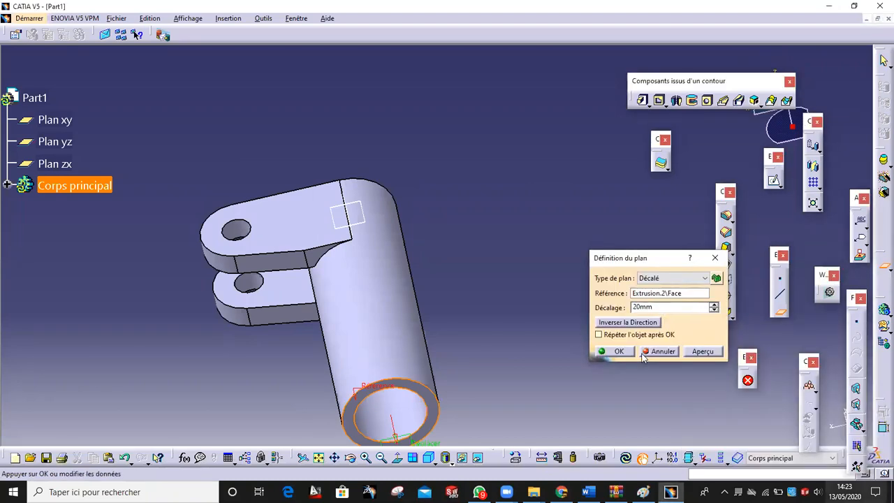
key(BackSpace)
key(BackSpace)
key(BackSpace)
key(BackSpace)
text(1)
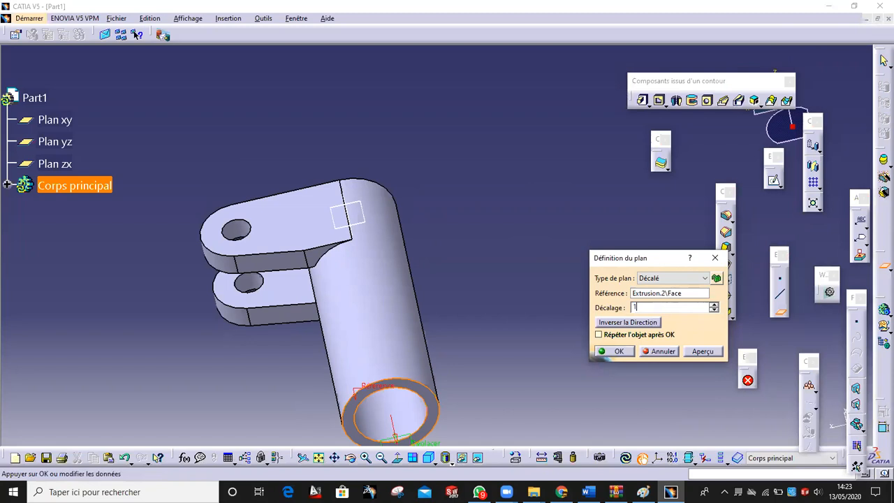
text(01)
click(641, 322)
click(702, 353)
click(619, 352)
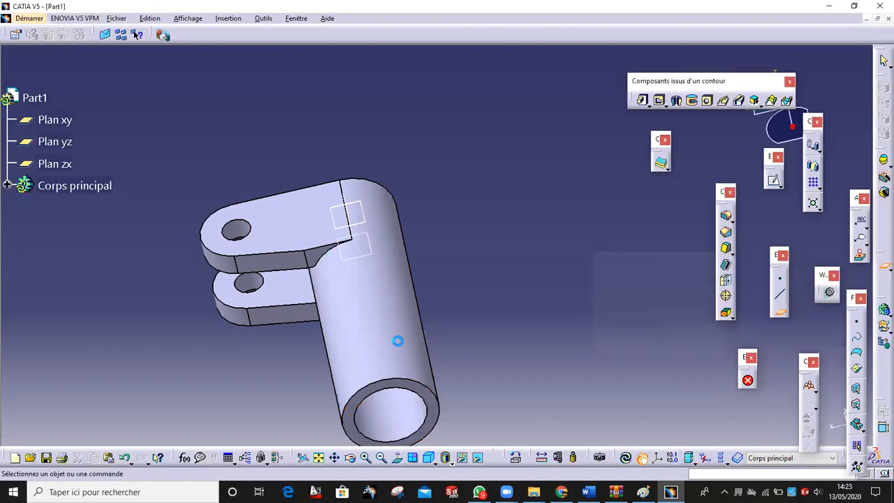
Start a sketch on the new offset plane, circling the R40 arm on the reference drawing
middle_drag(409, 365, 392, 328)
click(362, 232)
click(774, 183)
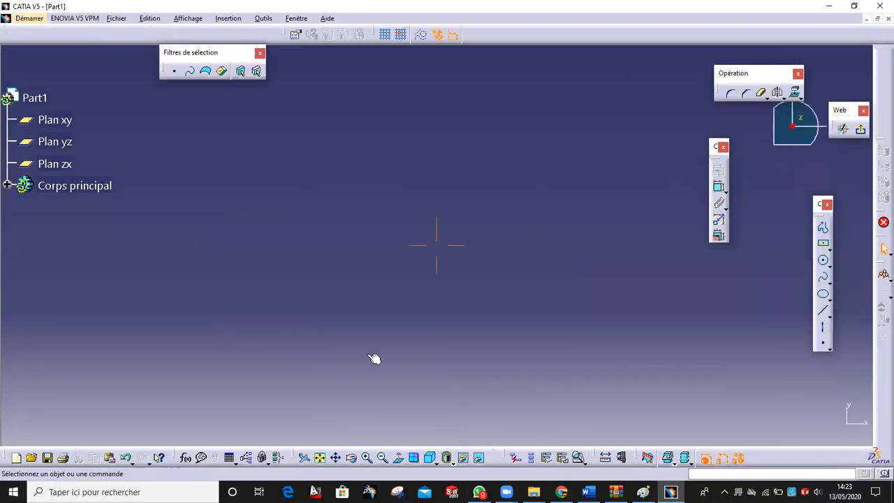
click(322, 459)
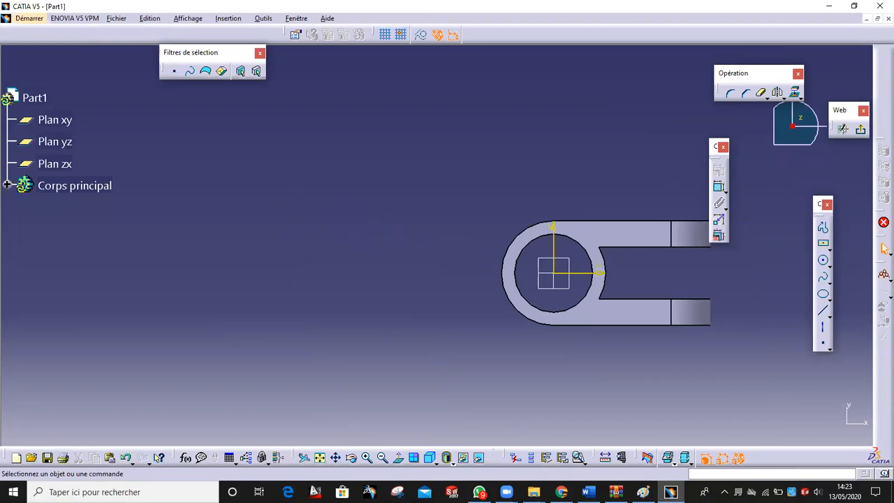
click(644, 492)
mouse_move(445, 105)
mouse_down()
mouse_move(401, 209)
mouse_move(520, 168)
mouse_move(477, 107)
mouse_up()
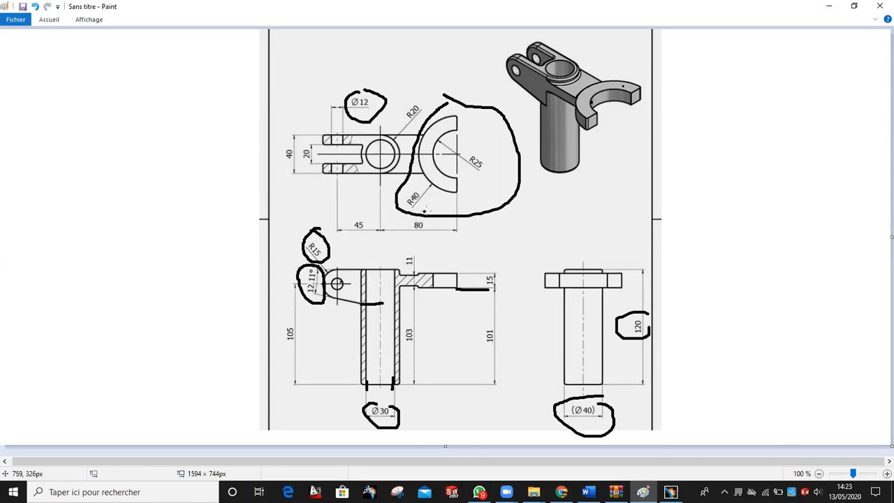
click(670, 492)
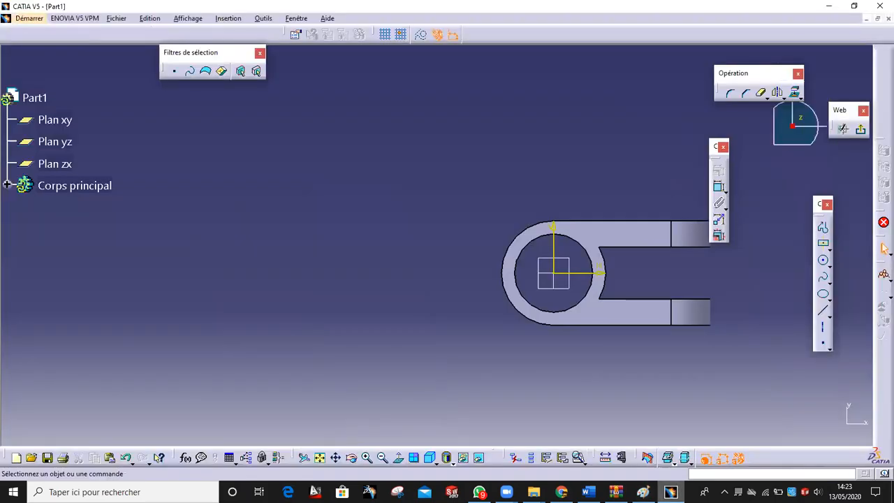
middle_drag(326, 320, 372, 333)
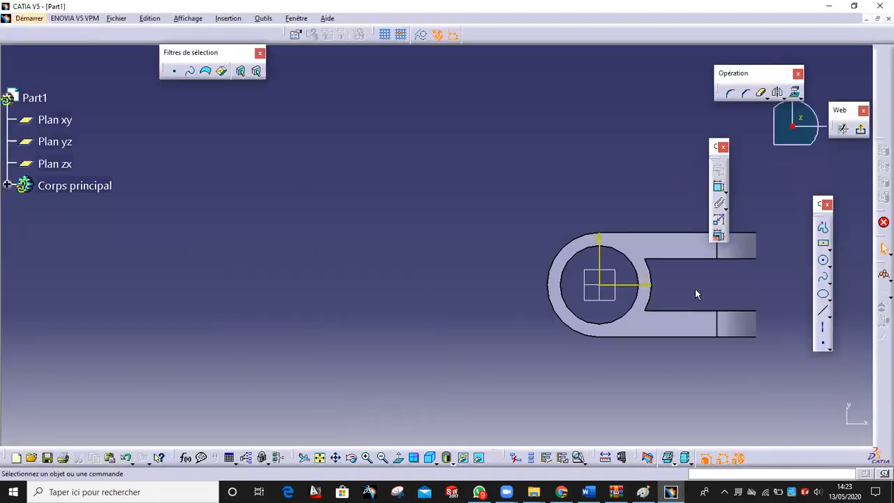
Draw two concentric circles, a larger outer one and a smaller inner one
click(823, 260)
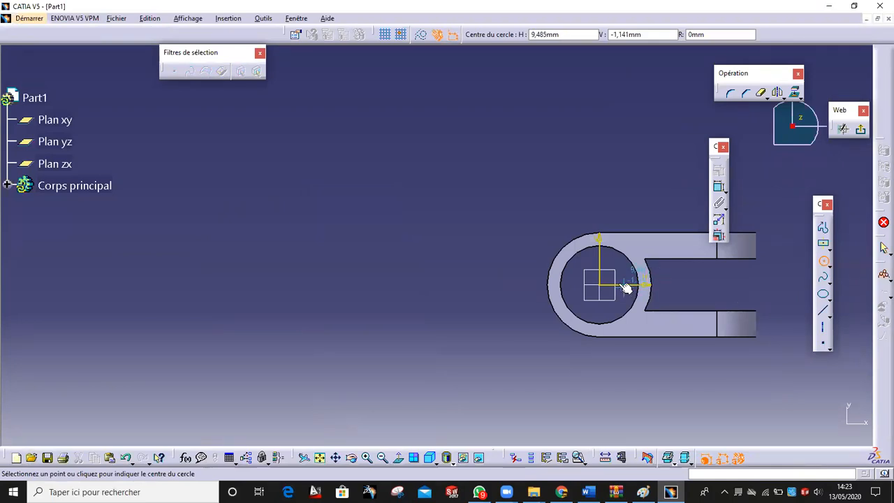
click(380, 283)
click(819, 262)
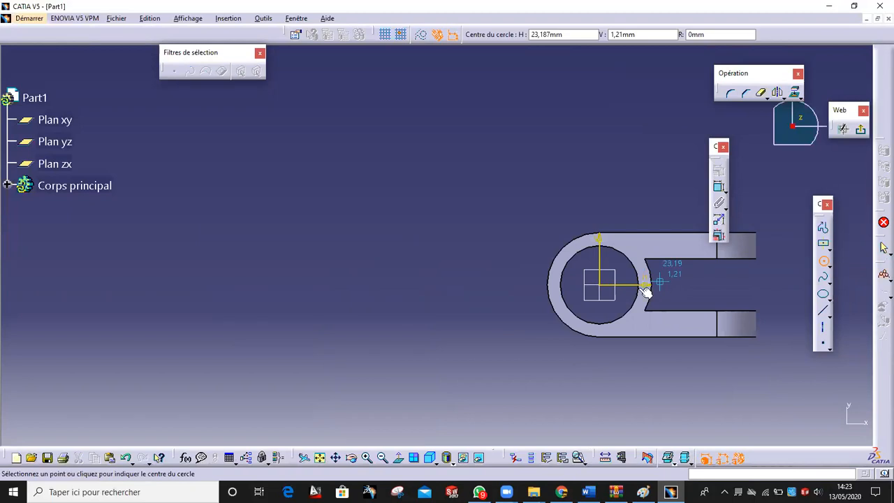
click(409, 285)
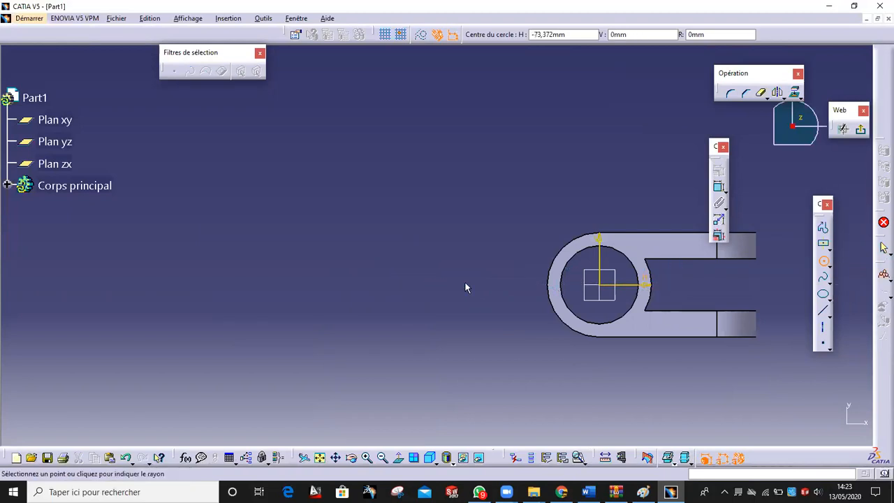
click(487, 281)
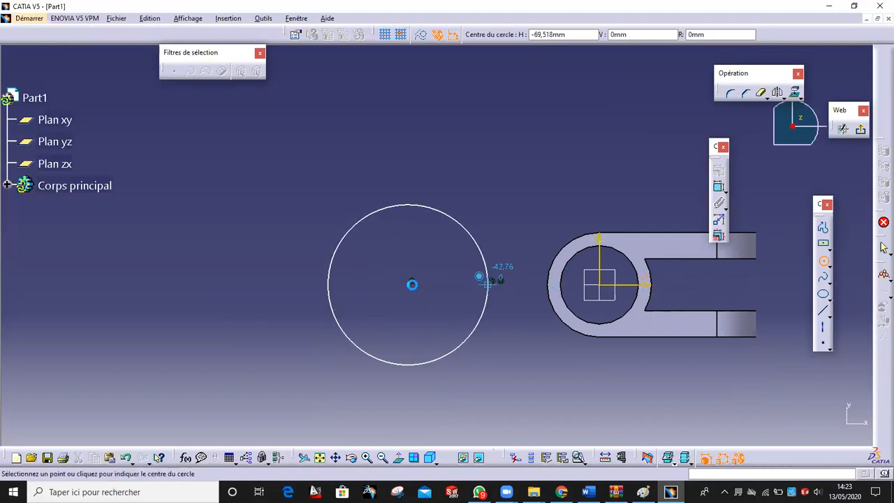
click(413, 286)
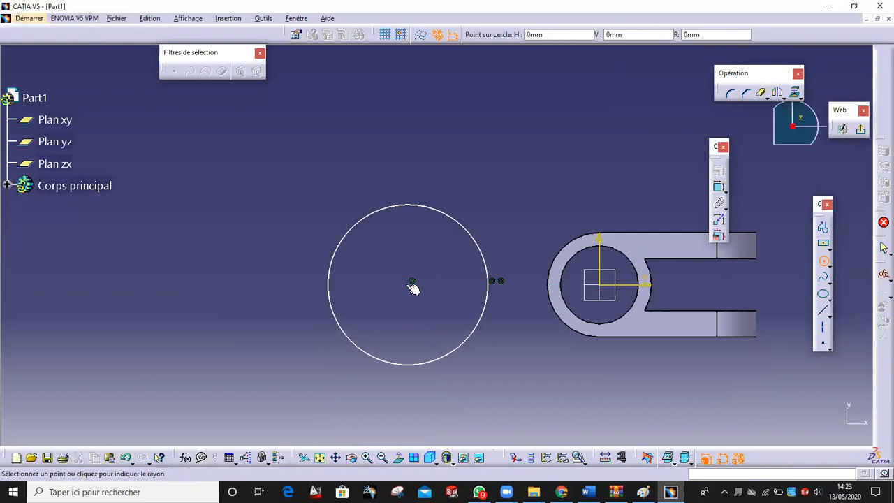
click(463, 283)
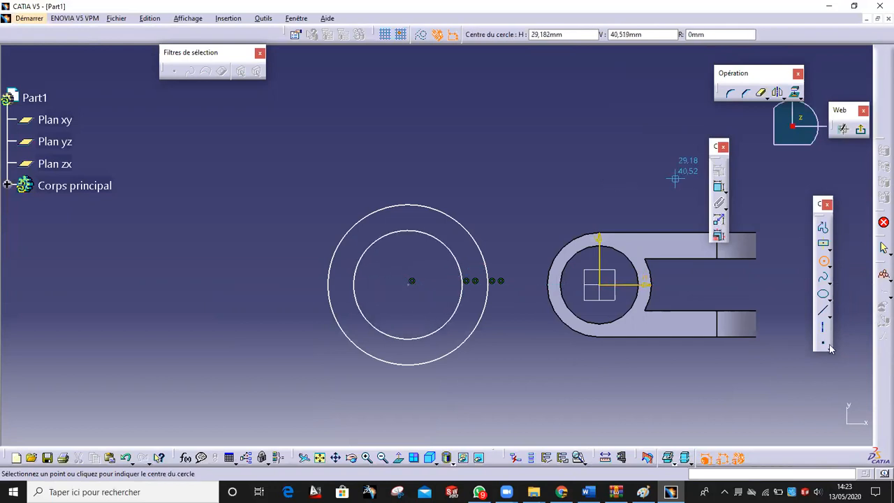
key(Escape)
Add a vertical line coincident with the circles' centre, then trim to a closed half-ring
click(825, 313)
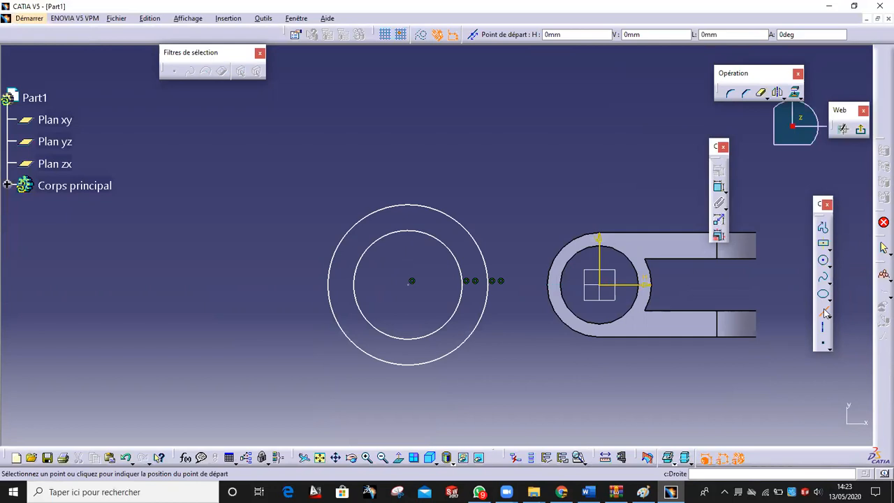
click(412, 362)
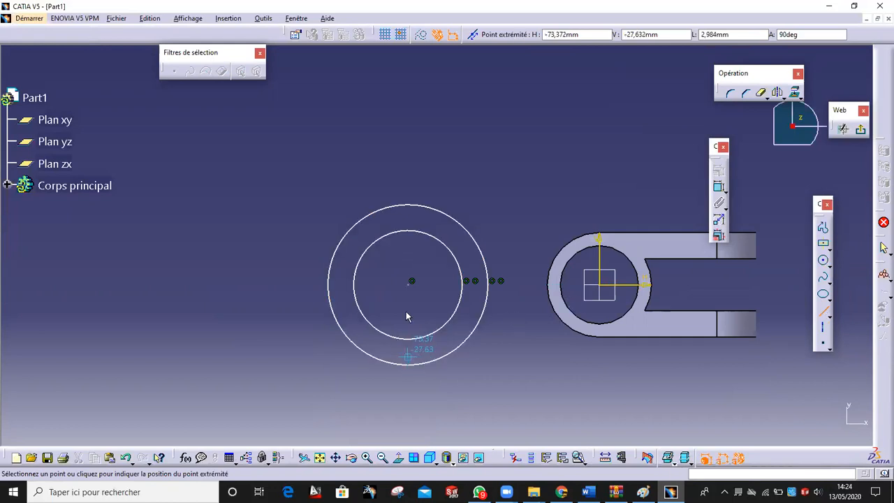
click(411, 202)
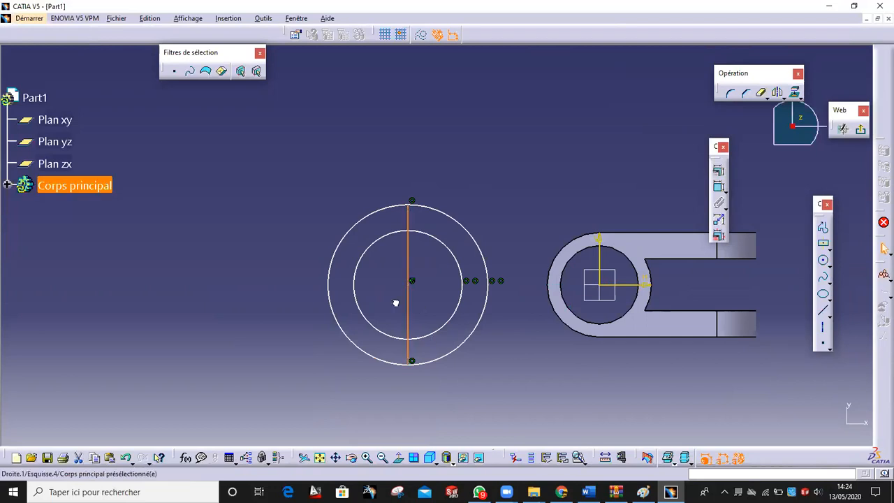
drag(410, 303, 395, 302)
ctrl+click(409, 286)
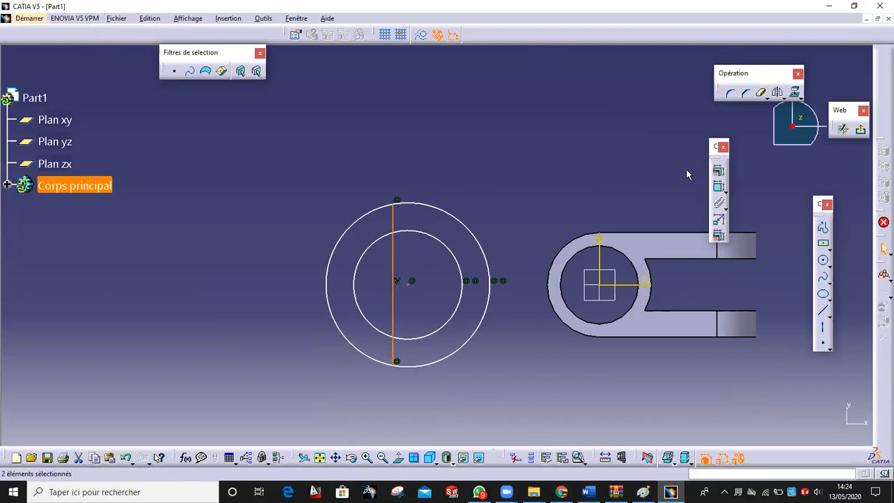
click(718, 171)
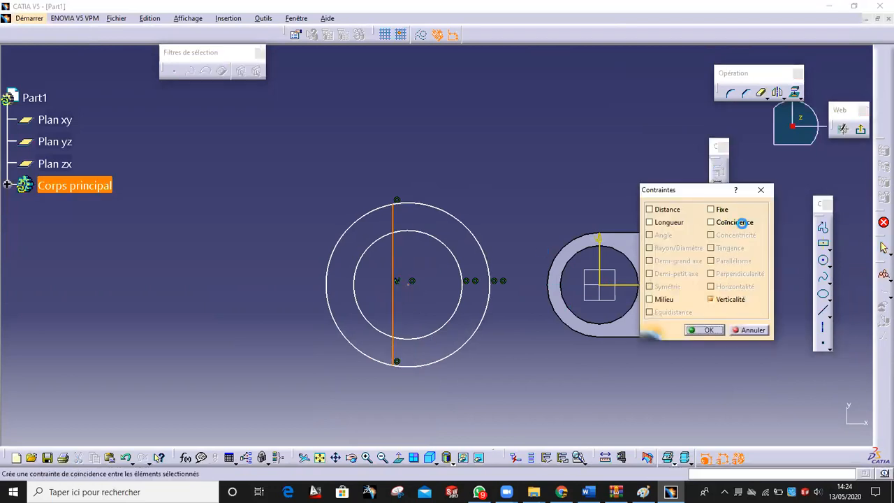
click(742, 222)
click(707, 330)
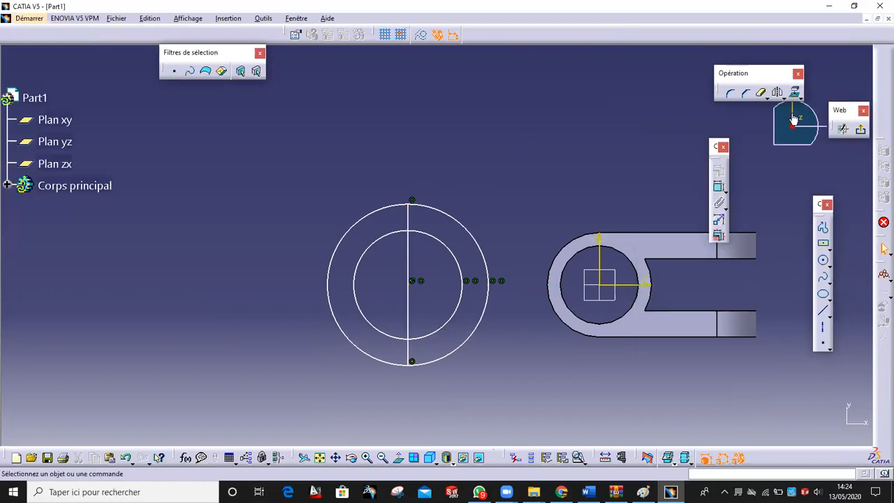
click(393, 213)
click(380, 238)
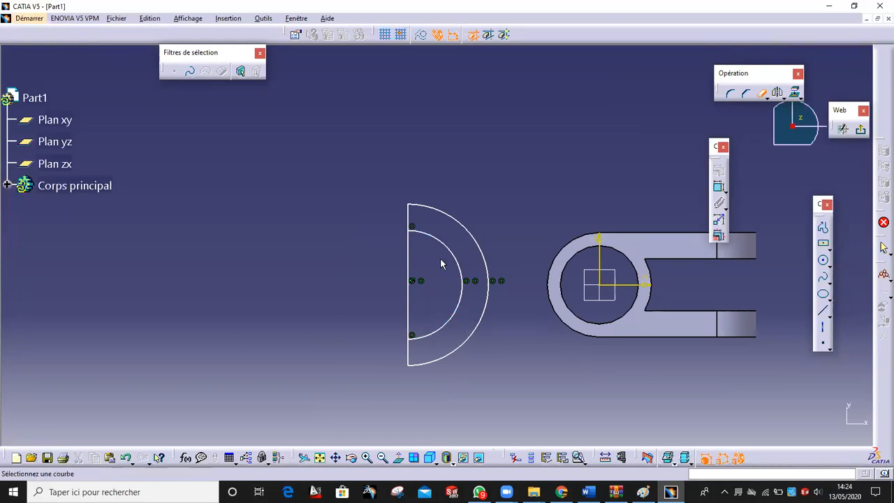
click(409, 255)
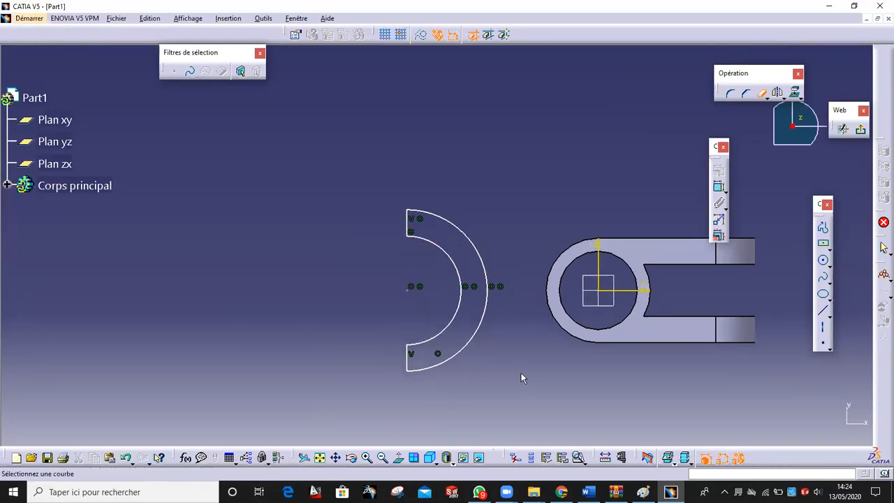
On the reference drawing, loop the 80 and R25 dimensions beside the half-ring arm
click(643, 492)
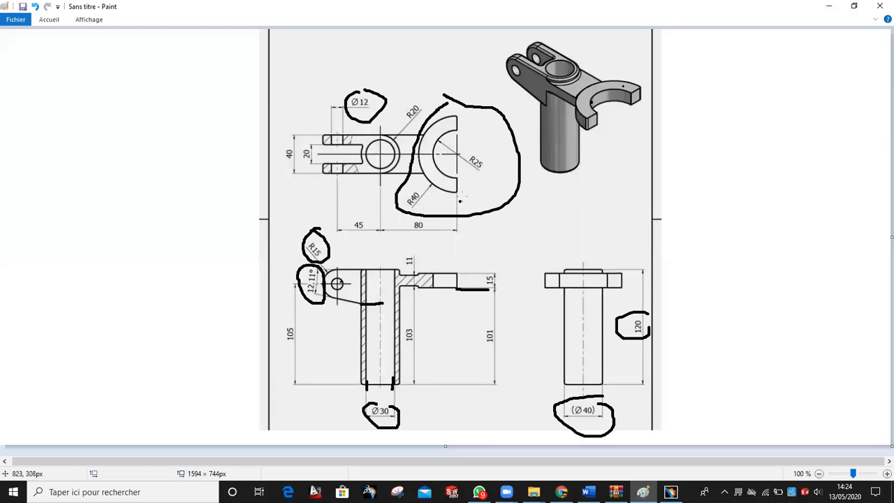
drag(400, 224, 426, 217)
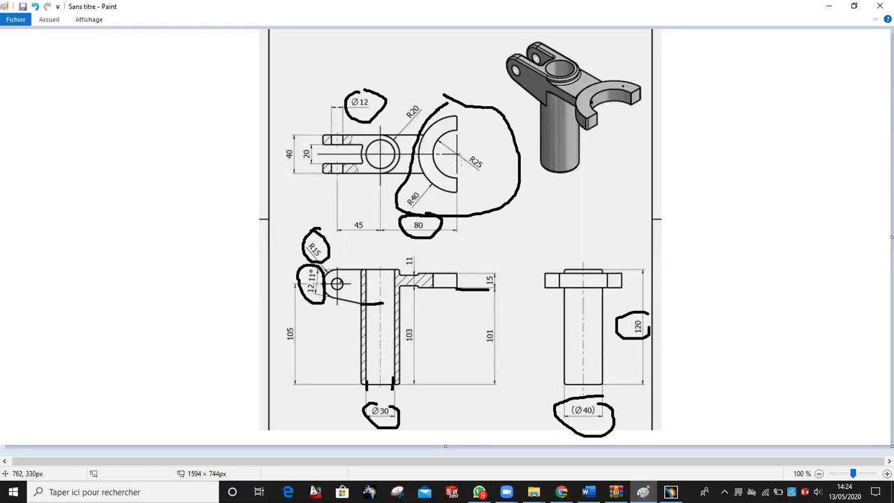
mouse_move(487, 139)
mouse_down()
mouse_move(464, 151)
mouse_move(504, 163)
mouse_up()
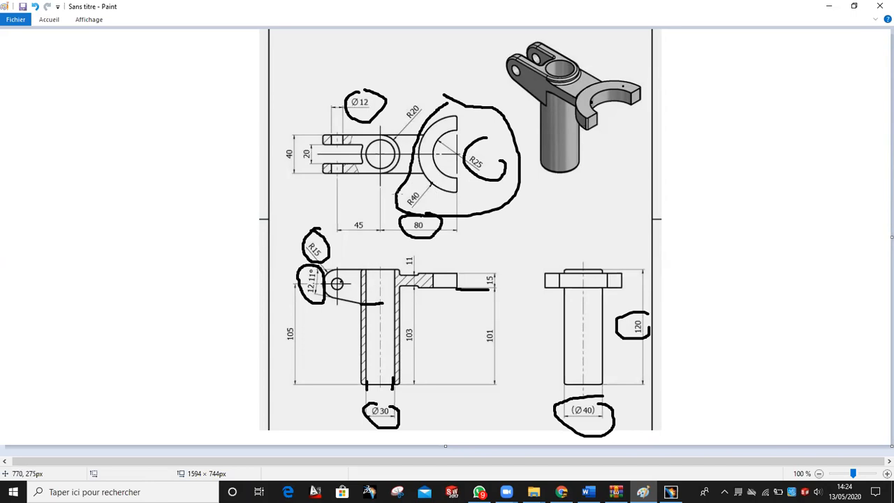
Constrain the inner arc to radius 25 and the outer arc to radius 40
click(671, 492)
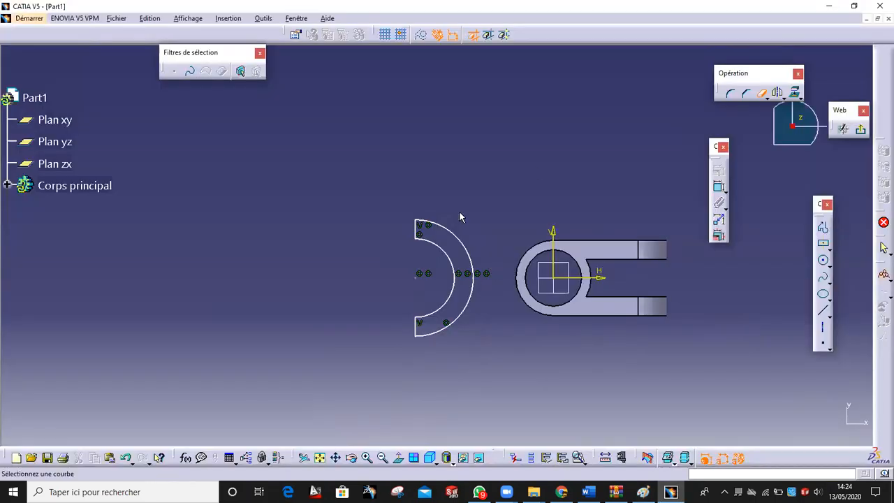
click(719, 185)
click(449, 255)
click(378, 271)
double_click(408, 233)
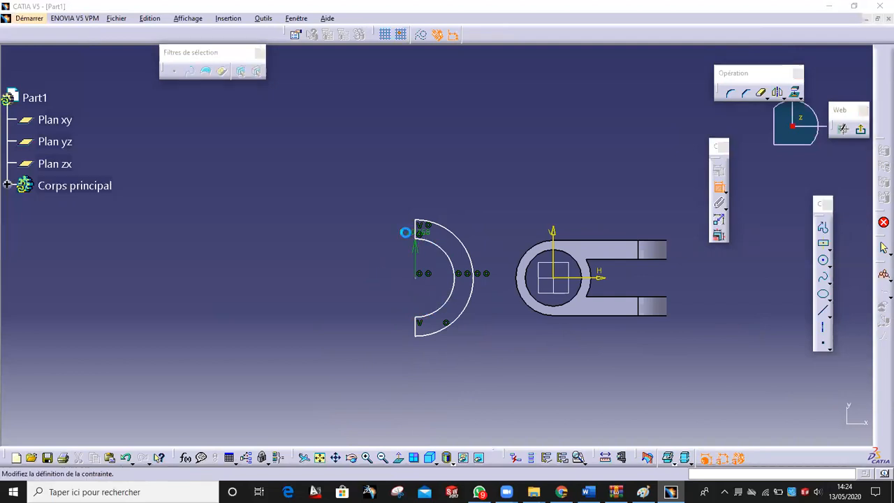
text(25)
key(Return)
click(457, 235)
click(470, 181)
double_click(472, 179)
text(40)
click(682, 316)
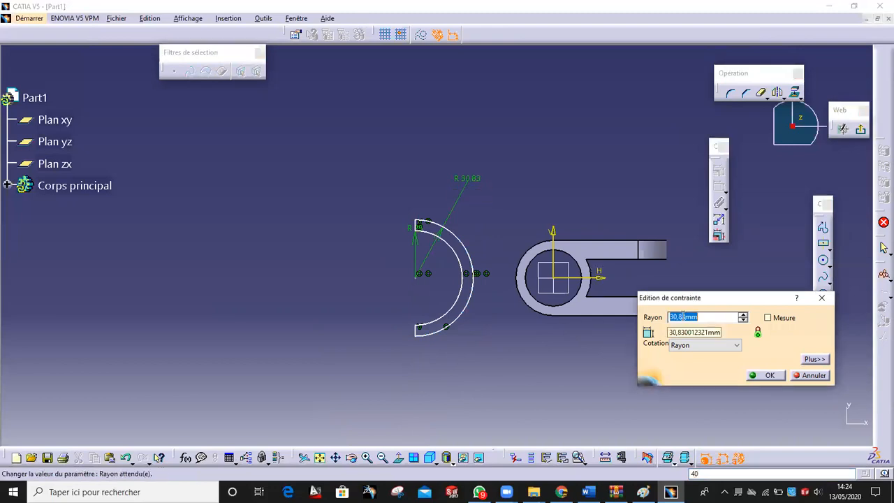
text(40)
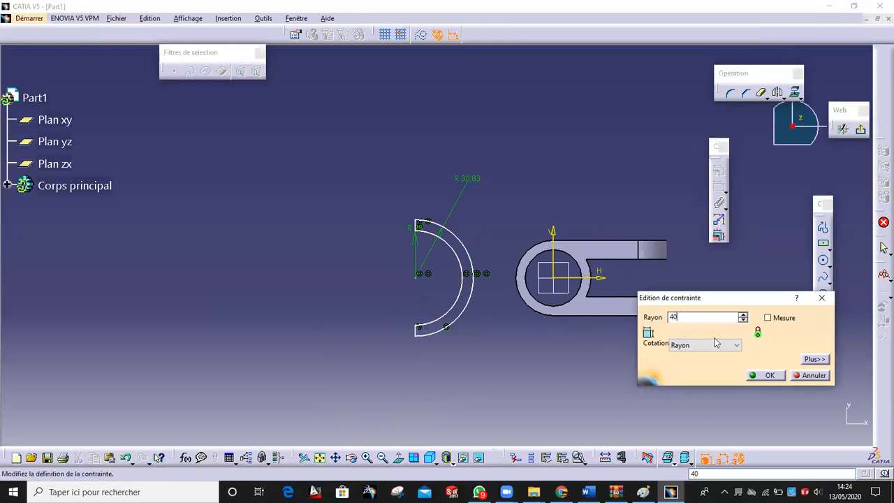
click(765, 375)
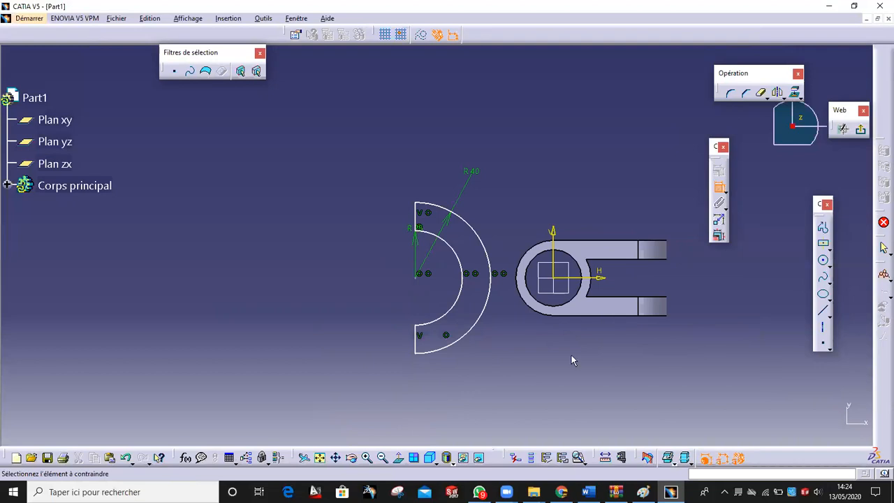
Set the arc centre 80 mm from the vertical axis and exit the sketch
click(415, 280)
click(553, 234)
click(526, 118)
double_click(529, 115)
text(80)
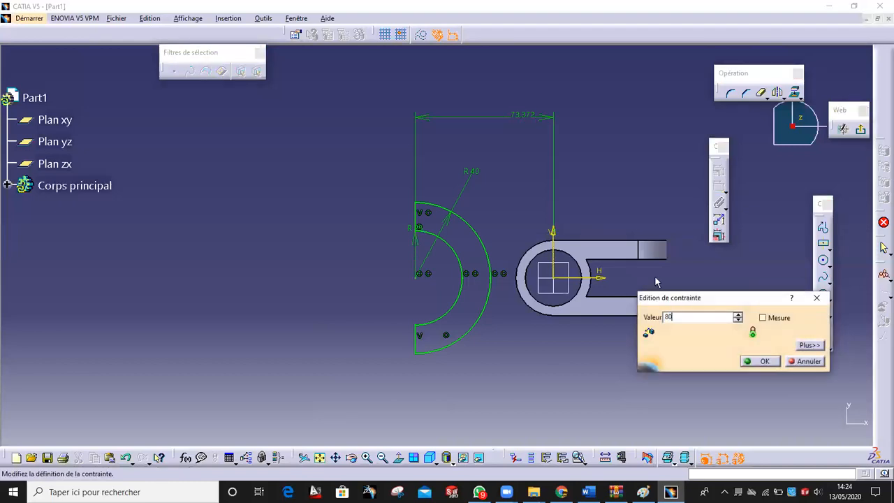
click(762, 361)
click(861, 130)
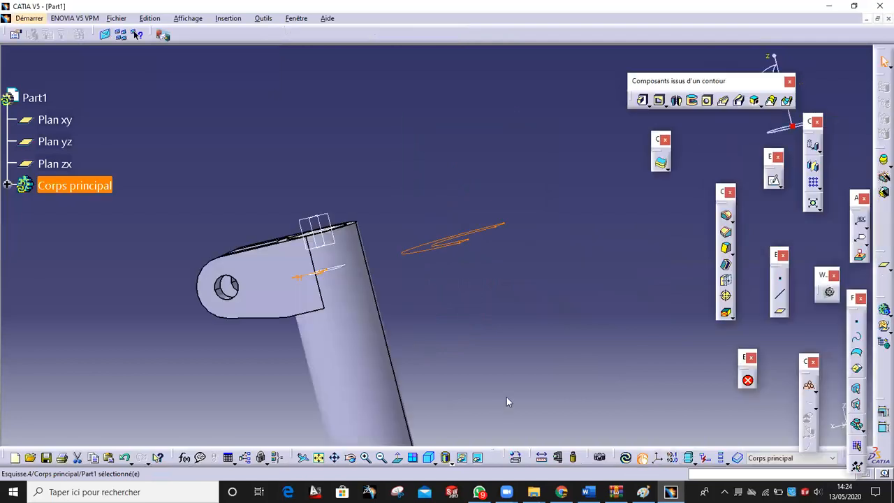
Pad the half-ring sketch 15 mm into a C-shaped solid, checking the 15 dimension on the drawing
middle_drag(492, 316, 571, 349)
click(643, 100)
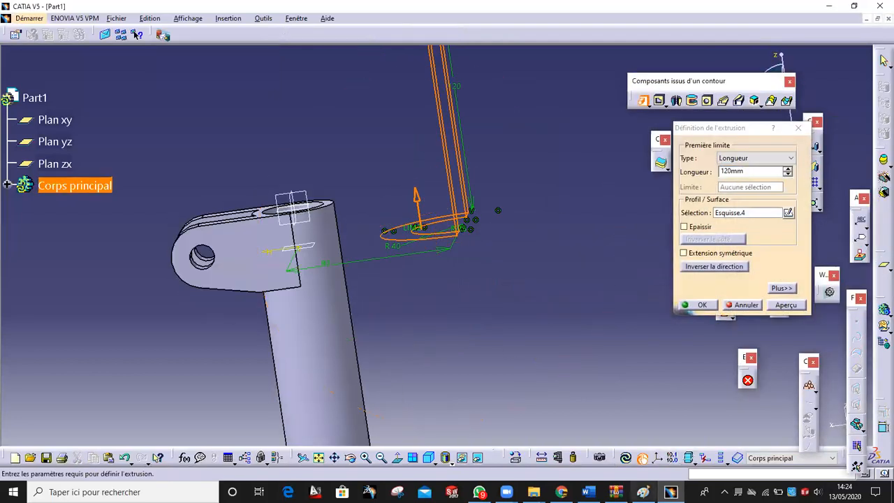
click(643, 492)
mouse_move(491, 269)
mouse_down()
mouse_move(474, 283)
mouse_move(495, 268)
mouse_up()
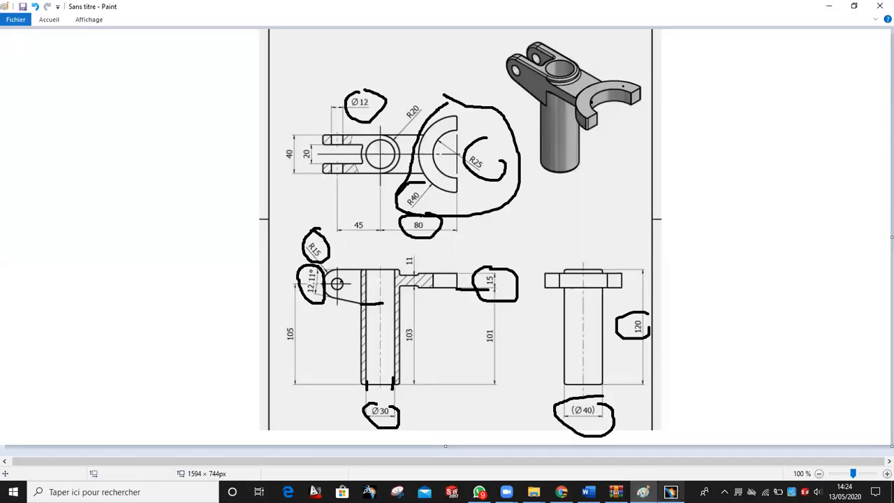
click(643, 491)
drag(699, 168, 616, 169)
text(15)
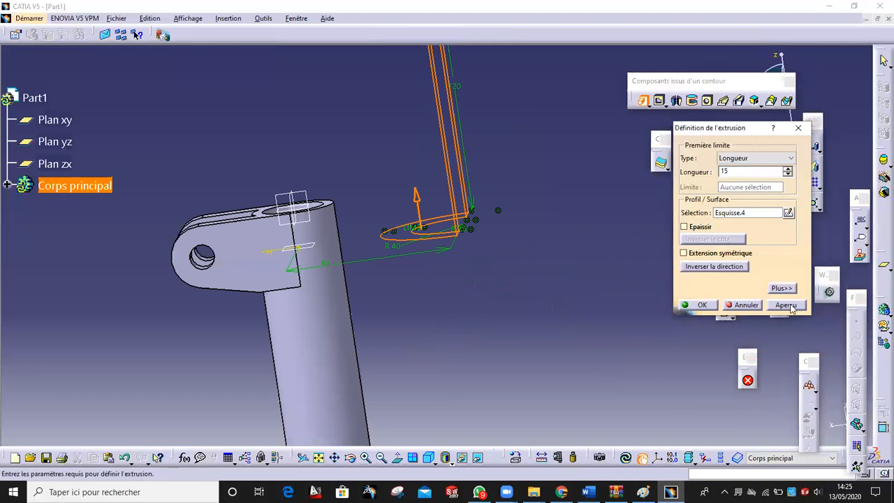
click(786, 306)
click(699, 305)
middle_drag(468, 115, 465, 210)
middle_drag(275, 188, 474, 333)
Mark the 11 dimension on the Paint reference drawing, then return to the CATIA part
click(643, 492)
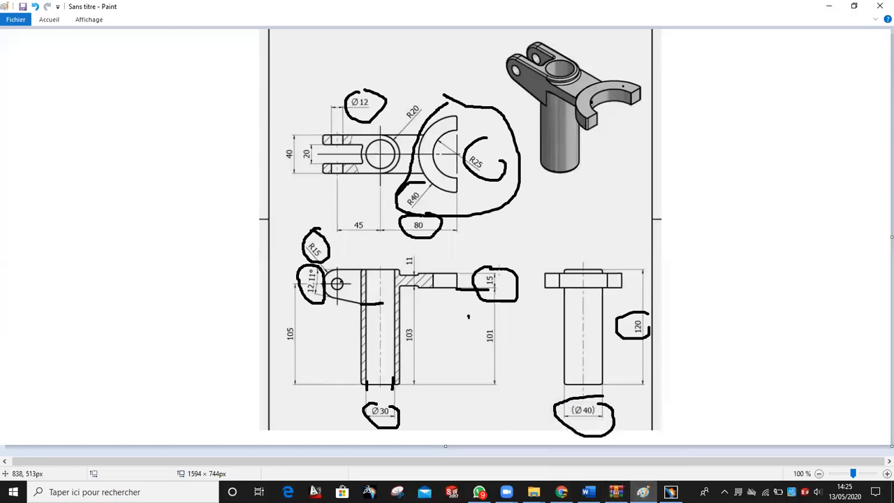
drag(402, 252, 401, 265)
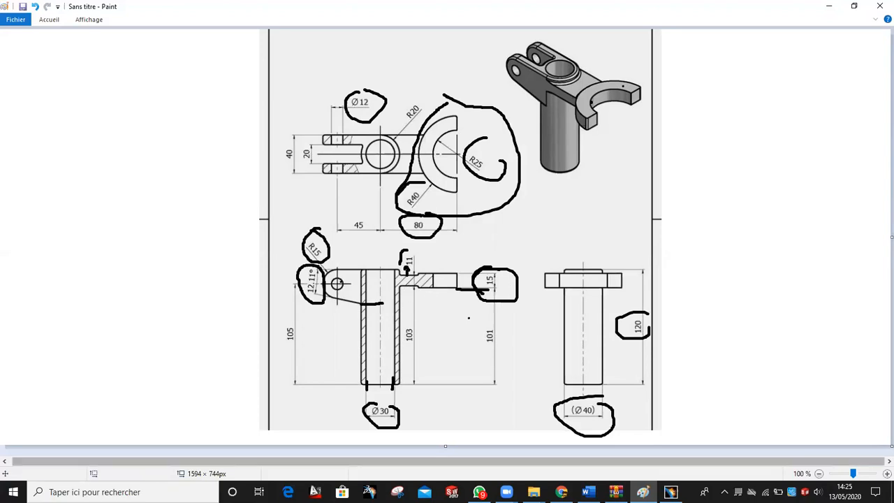
click(671, 491)
middle_drag(511, 184, 434, 275)
Create a plane offset 2 mm (reversed) from the C-solid's face and start a sketch on it
click(781, 310)
click(473, 175)
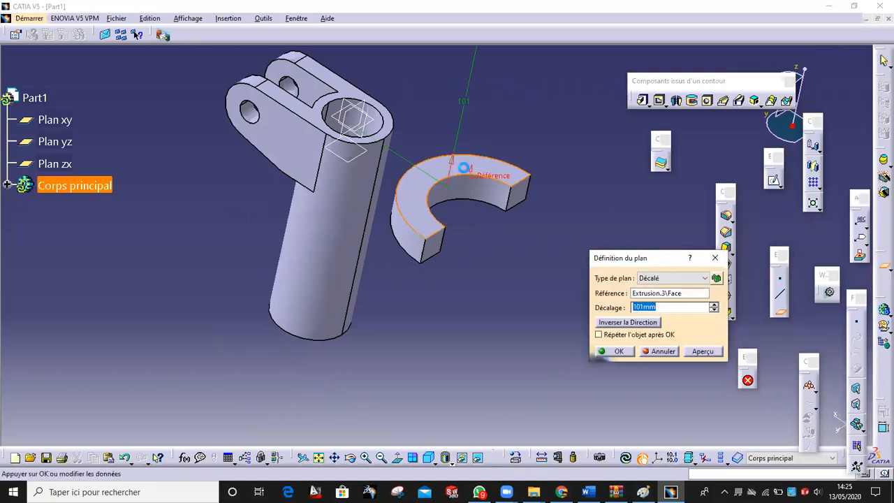
click(647, 323)
drag(677, 305, 536, 295)
text(2)
click(701, 354)
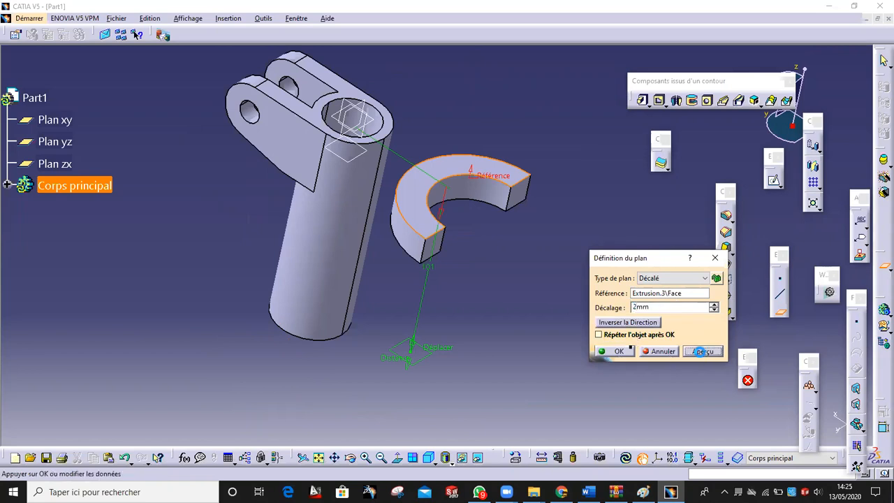
click(619, 351)
click(451, 197)
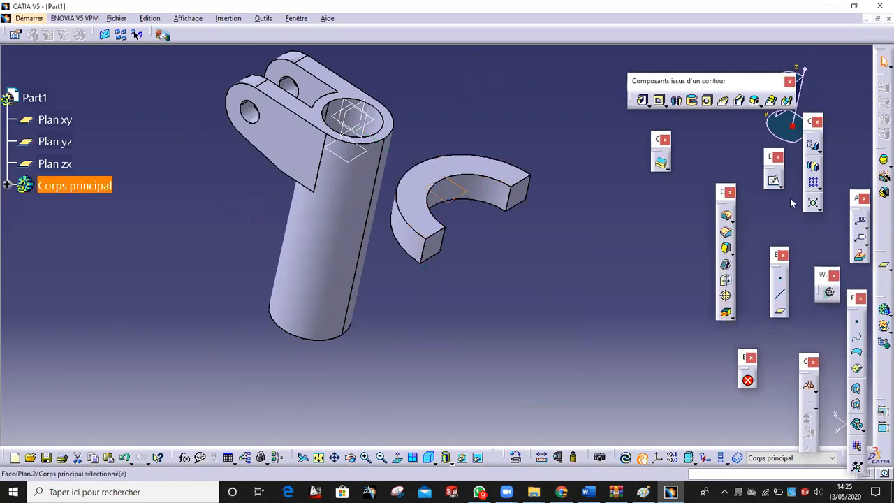
click(137, 34)
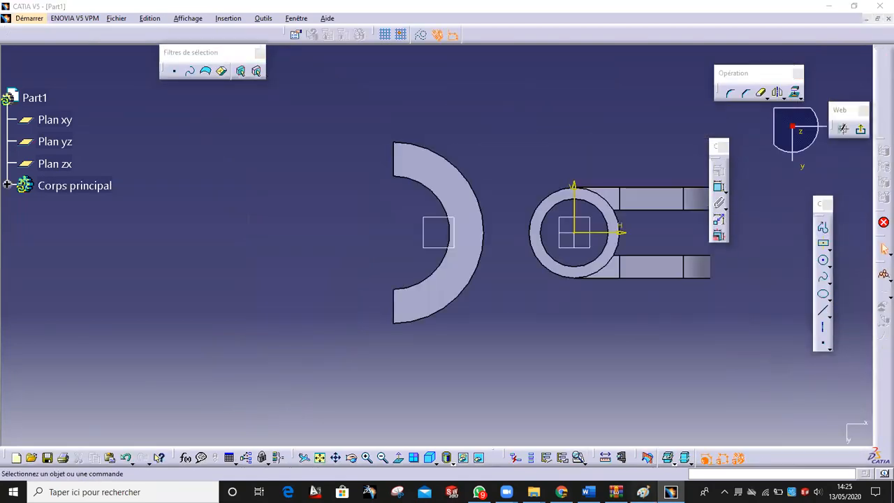
Draw a connecting line from the half-ring's outer edge toward the tube boss
click(644, 491)
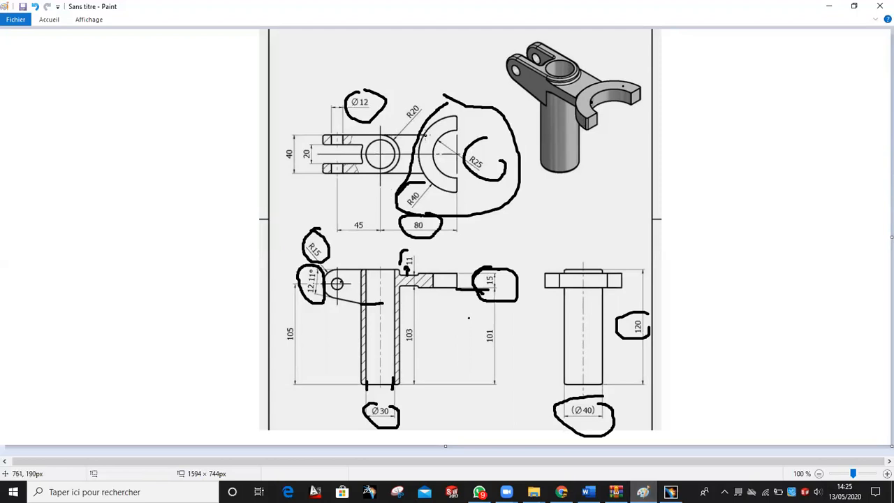
click(671, 492)
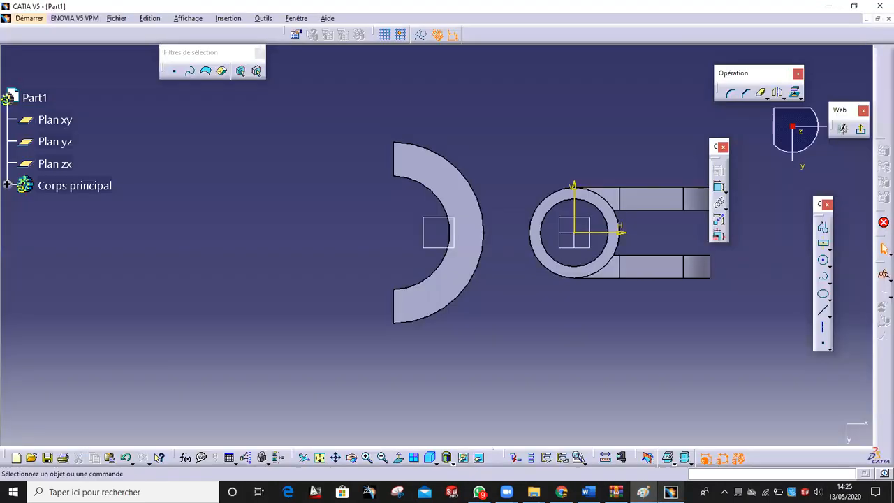
middle_drag(538, 359, 517, 364)
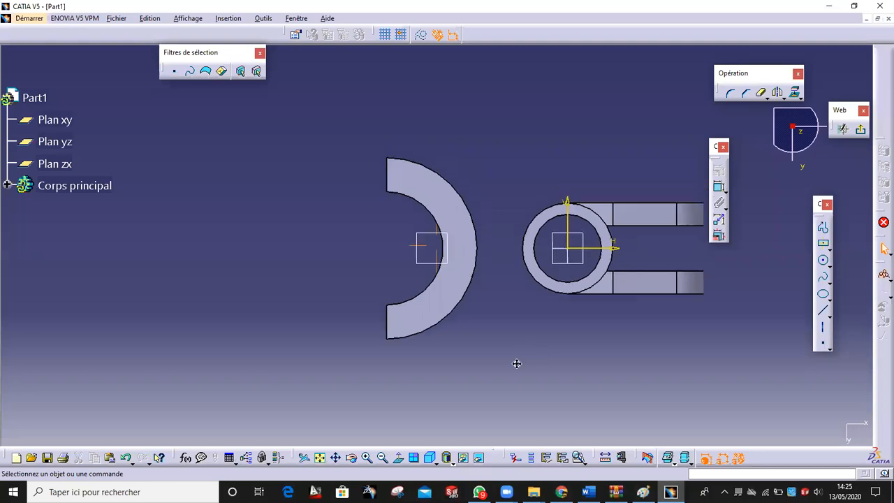
click(823, 310)
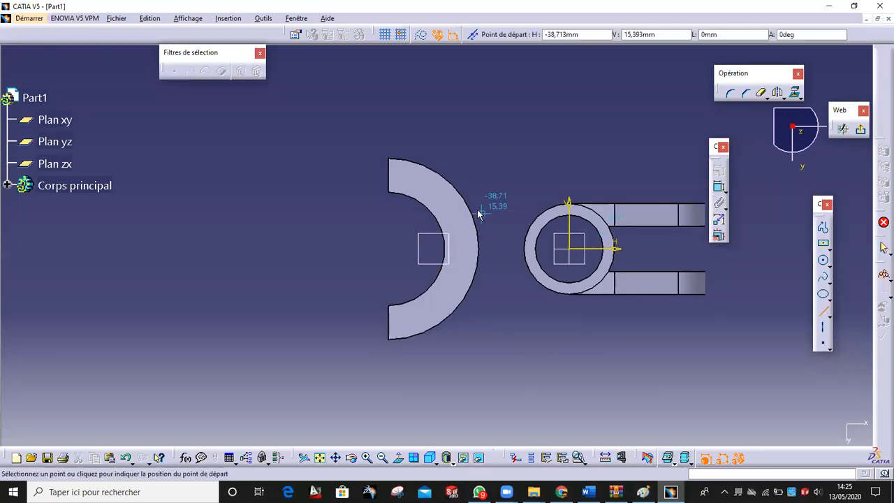
click(468, 204)
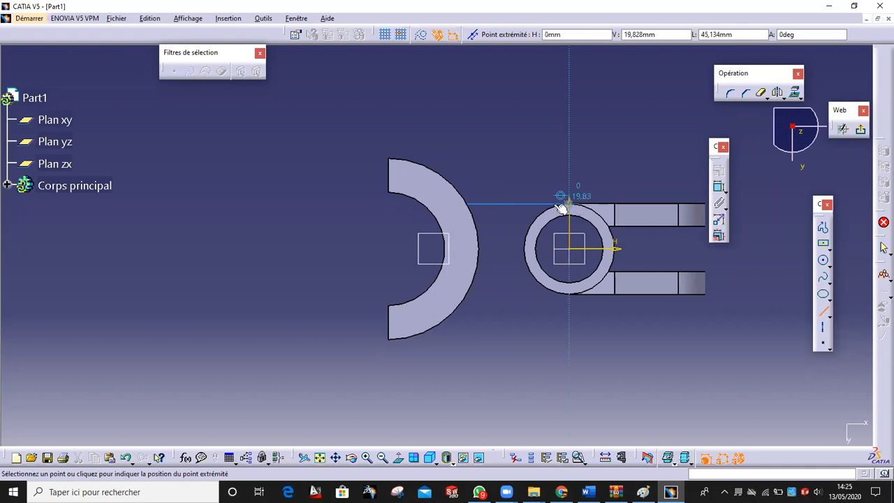
click(541, 204)
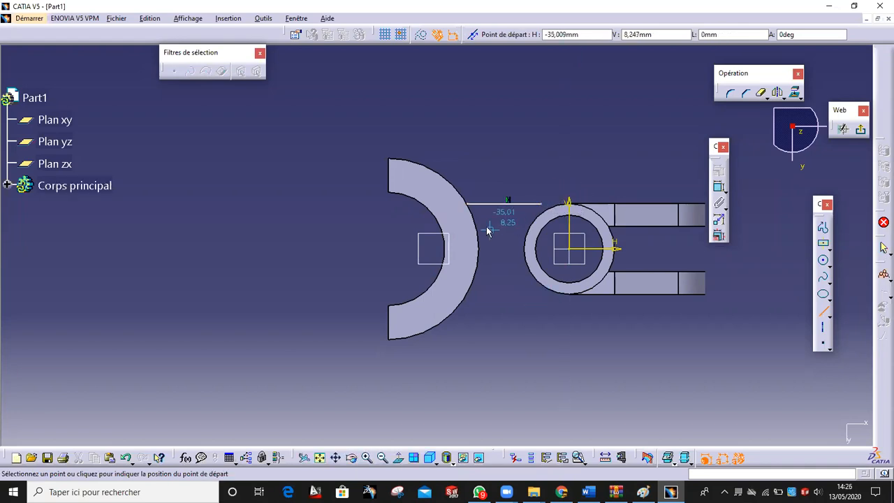
key(Escape)
Project the half-ring's outer arc edge and make the line coincident with it
click(472, 211)
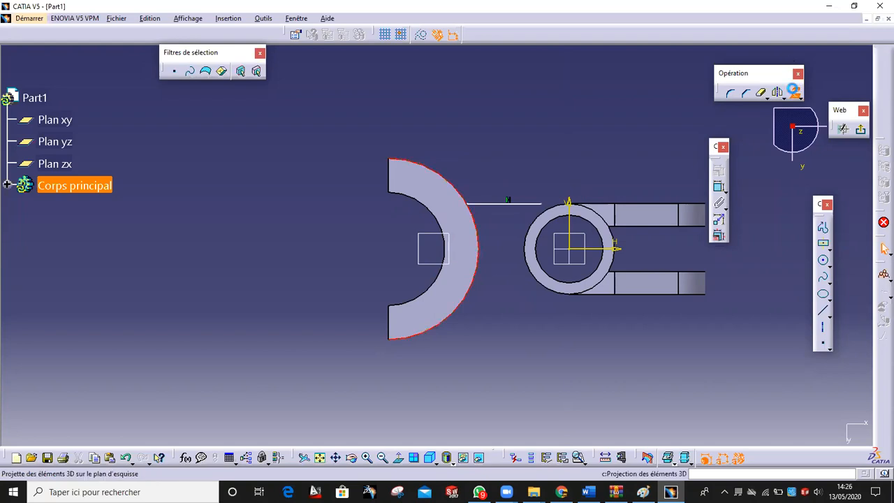
click(795, 89)
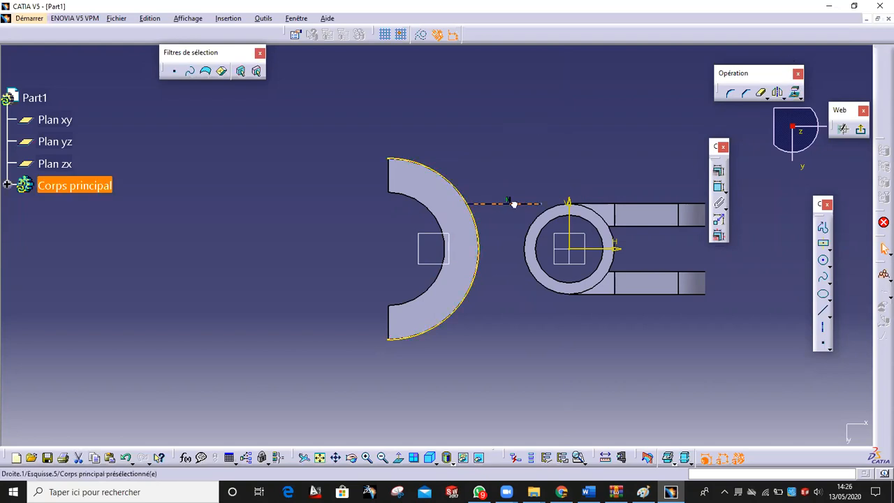
click(471, 208)
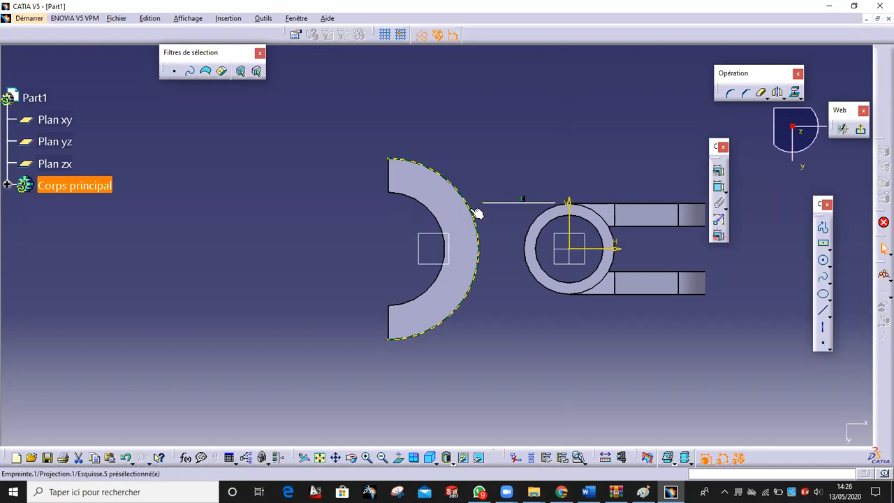
click(717, 172)
click(735, 222)
click(701, 330)
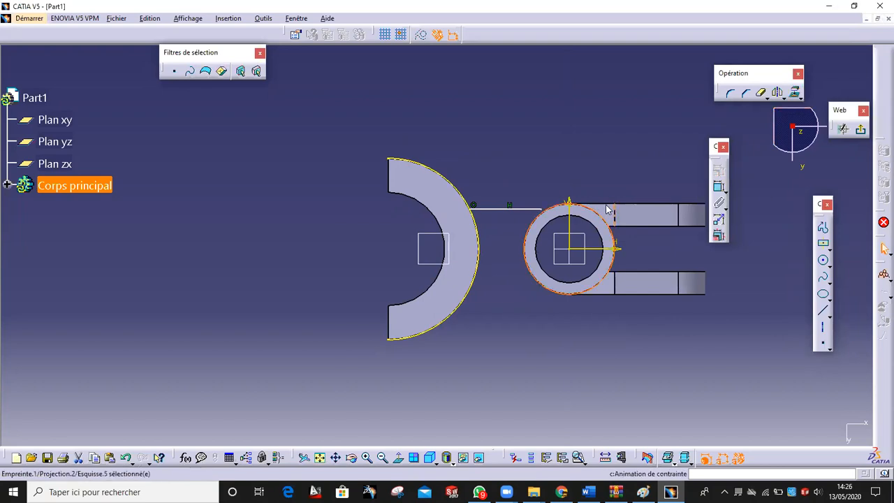
Constrain the line coincident with the tube boss circle and tangent to it
click(571, 203)
click(719, 170)
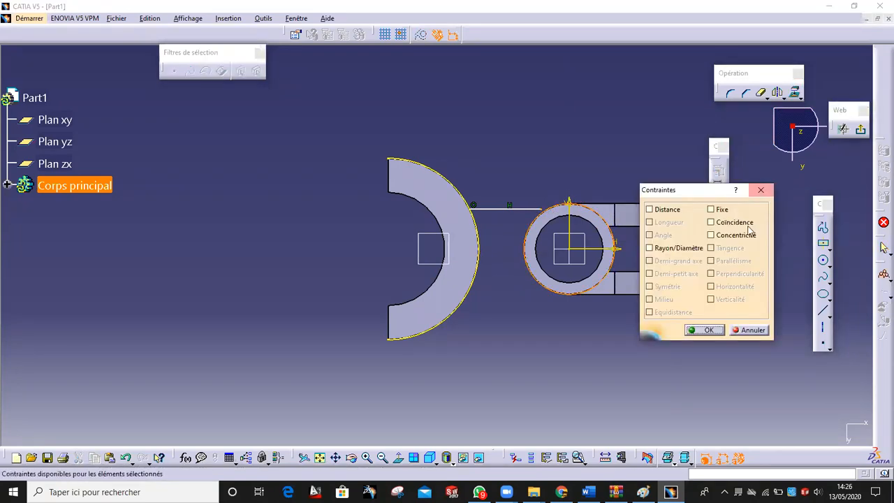
click(712, 222)
click(705, 330)
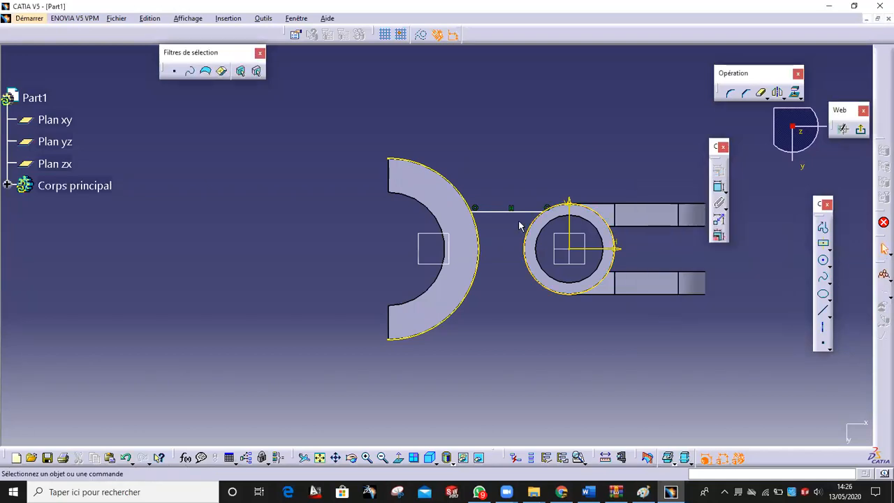
click(719, 172)
click(709, 331)
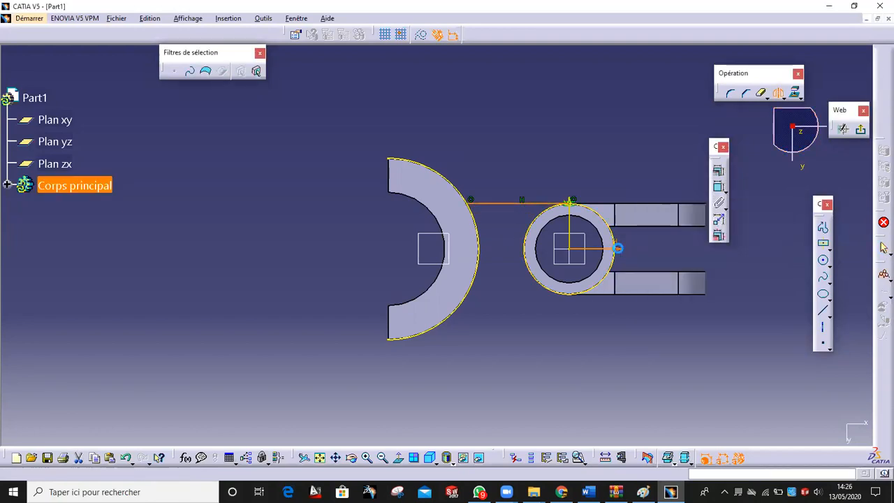
Mirror the connecting line, trim unwanted segments and exit the sketch
click(617, 248)
click(763, 95)
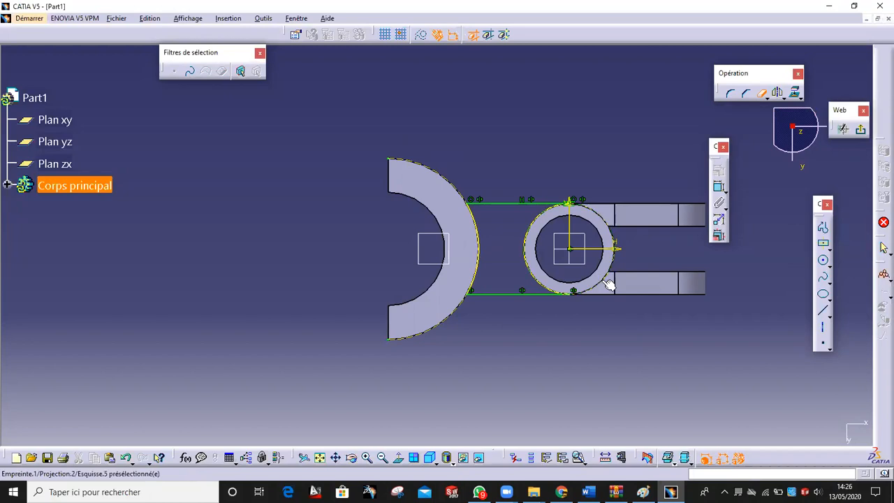
mouse_move(536, 349)
middle_down()
mouse_move(533, 231)
mouse_move(601, 285)
mouse_move(432, 83)
mouse_move(531, 105)
middle_up()
click(860, 129)
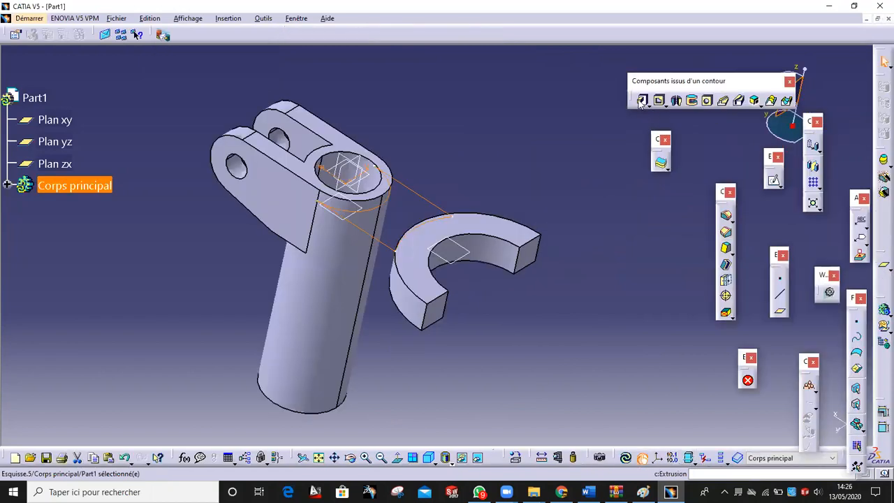
Start a pad of the arm sketch, checking the 11 mm thickness on the drawing
click(637, 100)
mouse_move(519, 222)
middle_down()
mouse_move(498, 230)
mouse_move(550, 230)
middle_up()
click(643, 492)
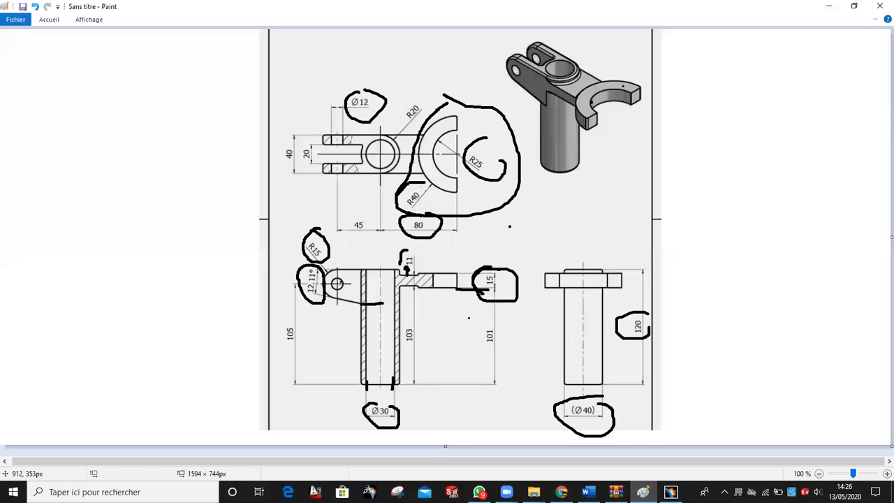
drag(413, 251, 398, 263)
click(670, 492)
Set the arm pad length to 11 mm, preview and confirm, then inspect the joined bracket
text(11)
click(785, 305)
click(699, 305)
middle_drag(389, 153, 425, 191)
middle_drag(455, 272, 518, 335)
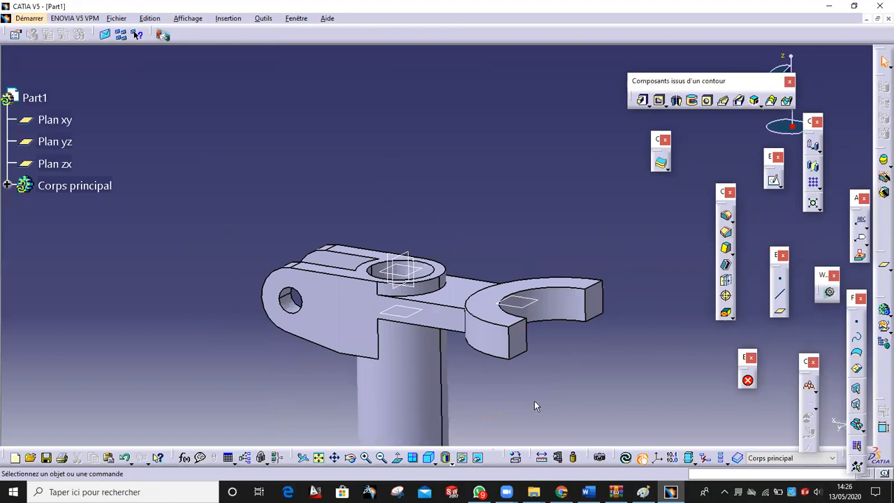
middle_drag(535, 400, 474, 341)
middle_drag(533, 379, 537, 412)
click(642, 492)
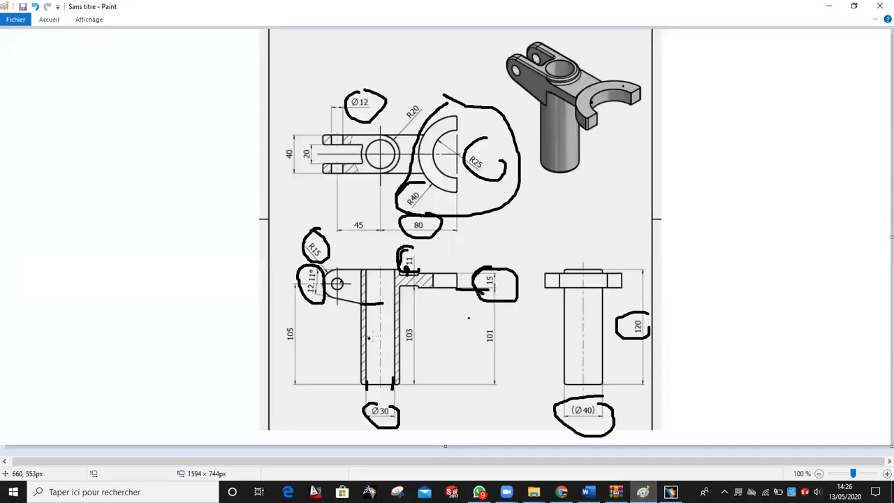
Undo six annotation strokes on the Paint drawing, then bring CATIA back to the front
click(35, 6)
click(35, 7)
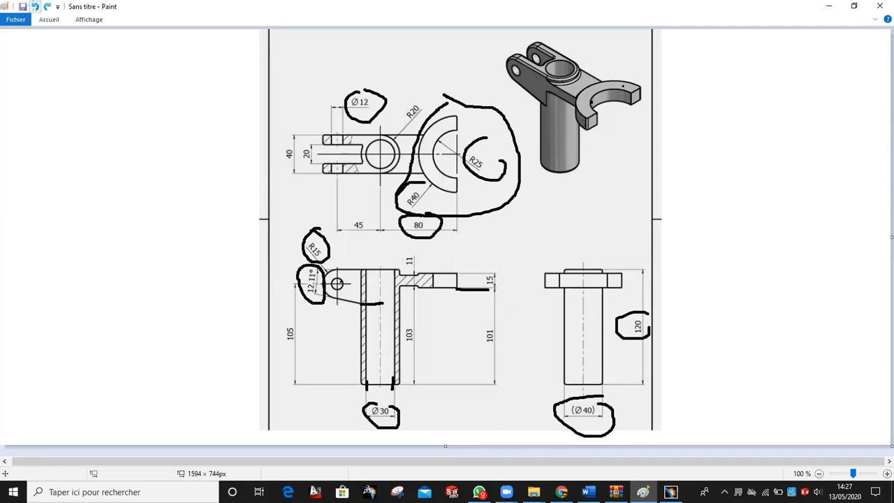
click(35, 7)
click(34, 7)
click(35, 7)
click(35, 7)
click(35, 7)
click(35, 7)
click(35, 7)
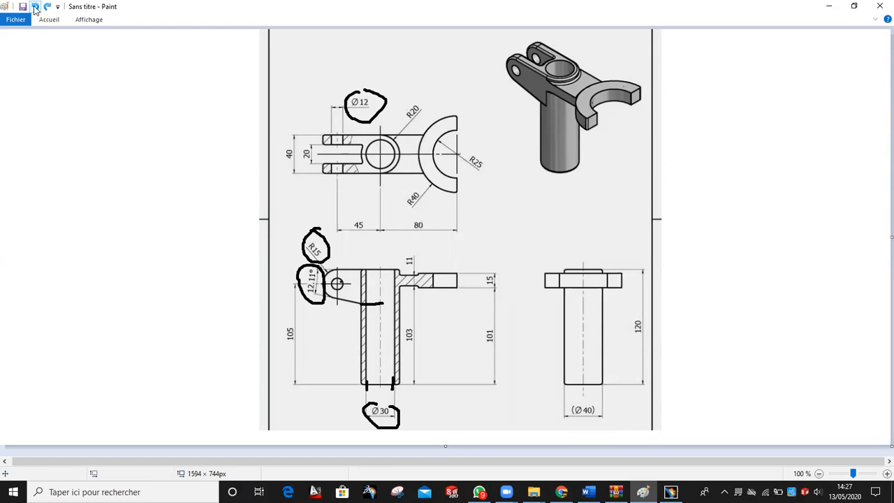
click(35, 7)
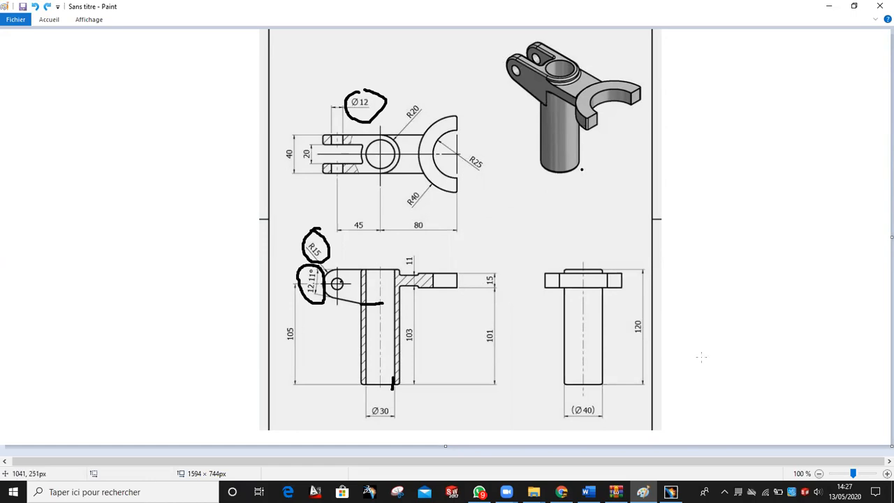
click(670, 492)
mouse_move(513, 225)
middle_down()
mouse_move(509, 234)
mouse_move(499, 227)
mouse_move(552, 146)
mouse_move(547, 154)
mouse_move(584, 187)
middle_up()
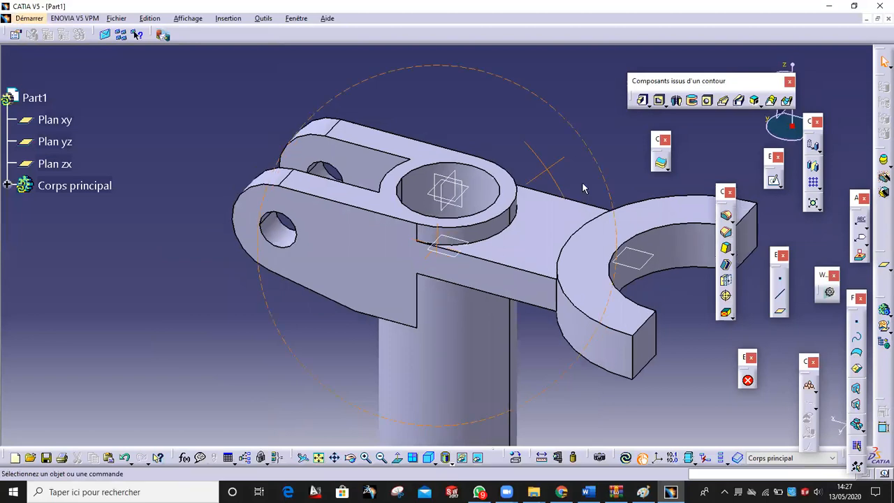
Start an edge fillet on the lug's rounded outer edge, arc edge and slot edge
click(726, 215)
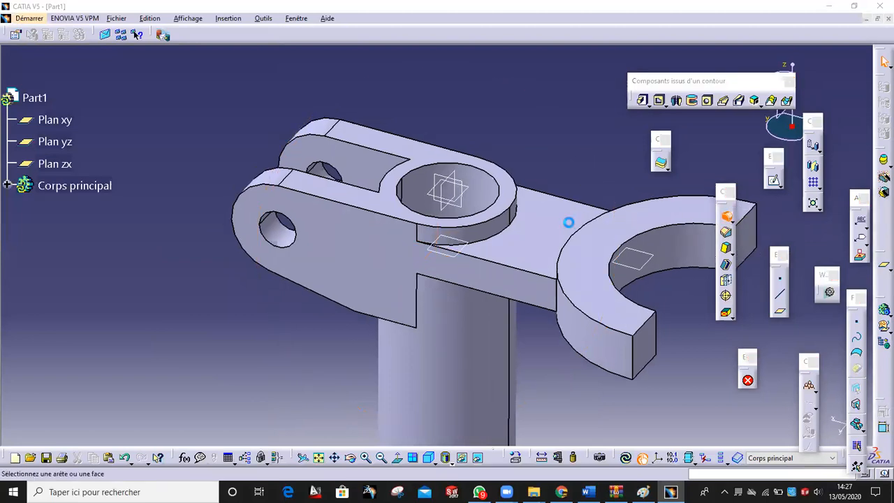
click(461, 226)
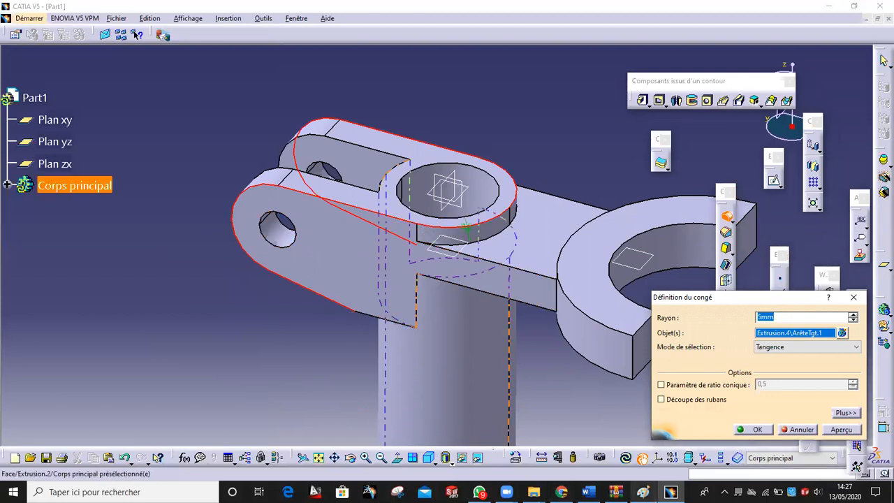
click(643, 492)
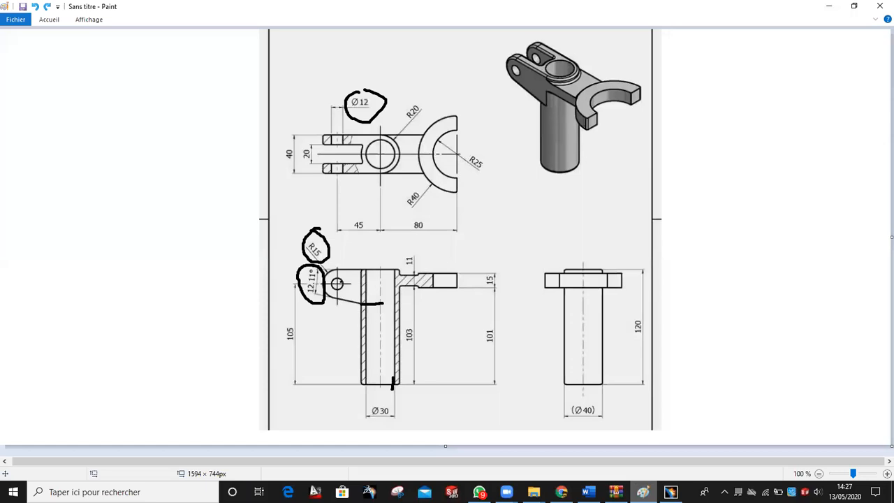
key(alt+Tab)
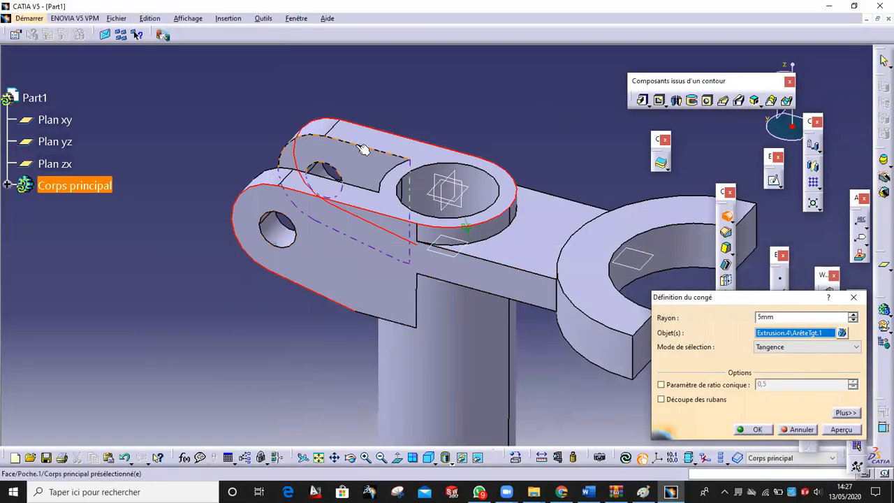
click(390, 175)
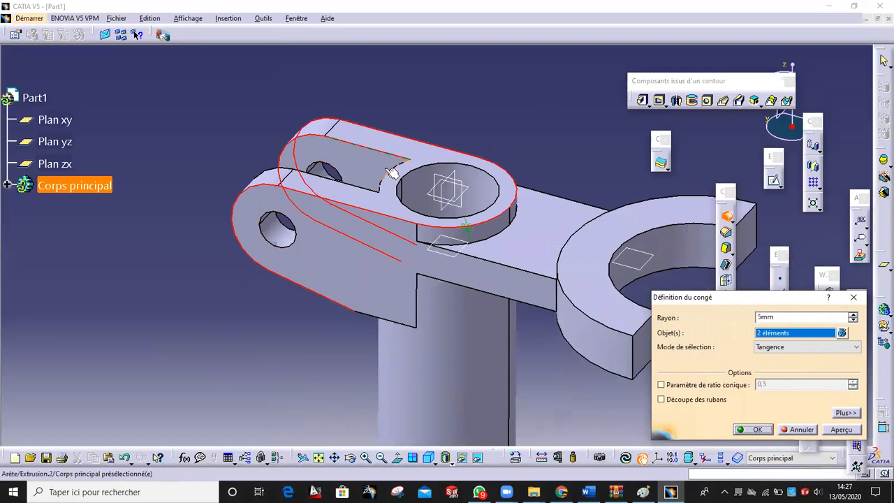
click(390, 174)
click(361, 190)
Recheck the radii on the drawing and preview the fillet at 1 mm radius
middle_drag(315, 320, 479, 428)
click(643, 492)
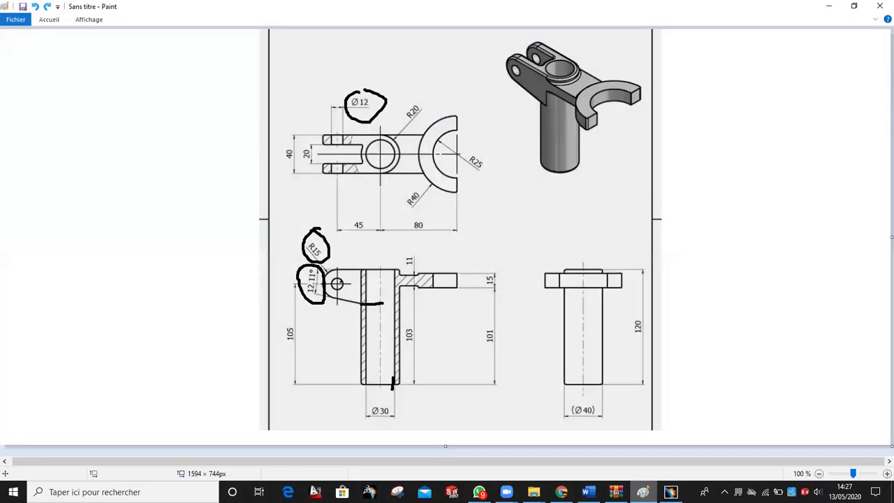
click(671, 492)
mouse_move(420, 395)
middle_down()
mouse_move(440, 273)
mouse_move(469, 254)
mouse_move(503, 257)
mouse_move(543, 357)
mouse_move(521, 385)
middle_up()
mouse_move(452, 346)
middle_down()
mouse_move(392, 350)
mouse_move(407, 282)
mouse_move(332, 269)
mouse_move(353, 317)
middle_up()
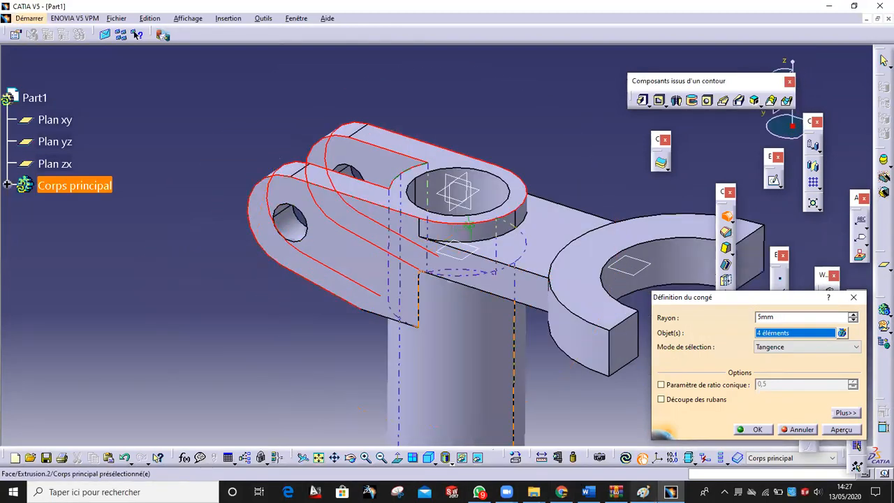
click(643, 492)
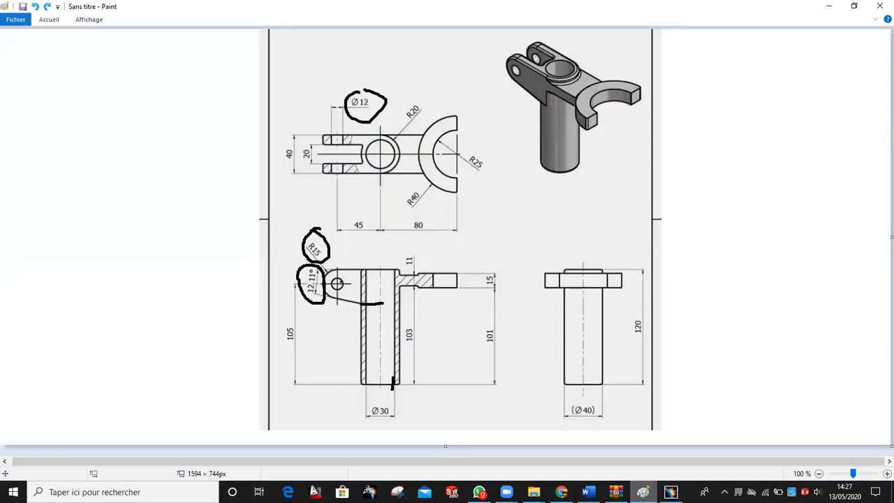
key(alt+Tab)
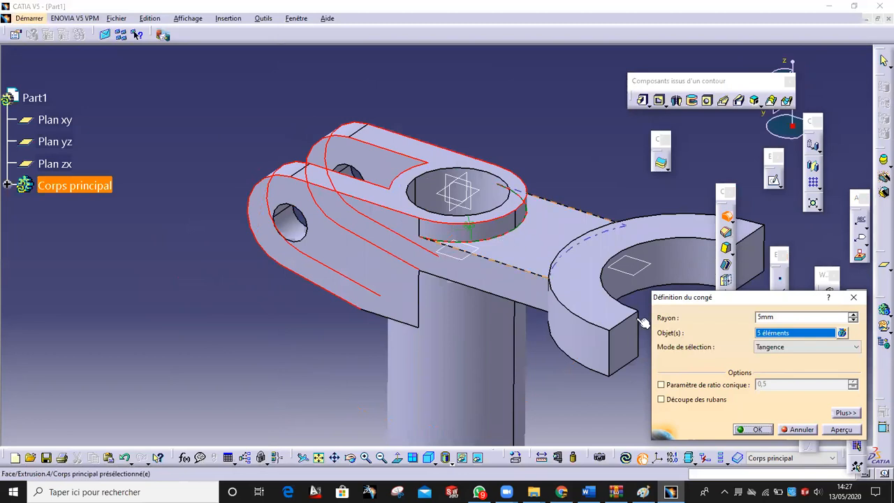
drag(790, 316, 670, 331)
text(1)
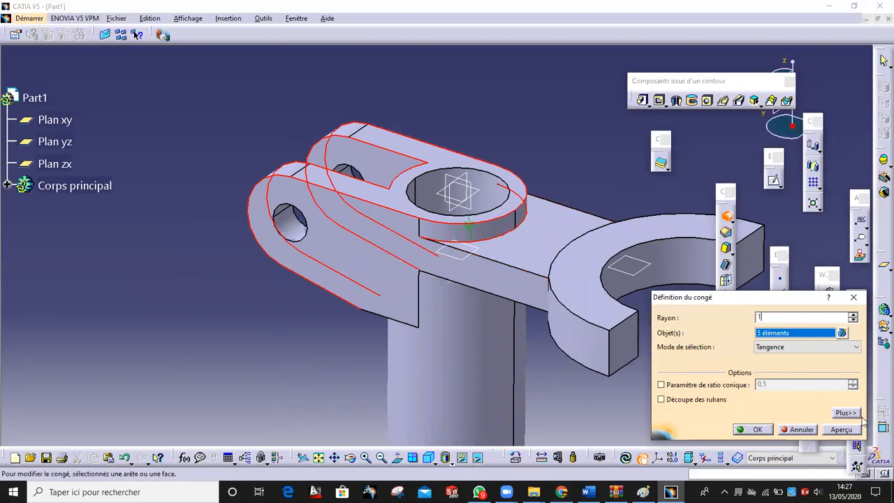
click(842, 430)
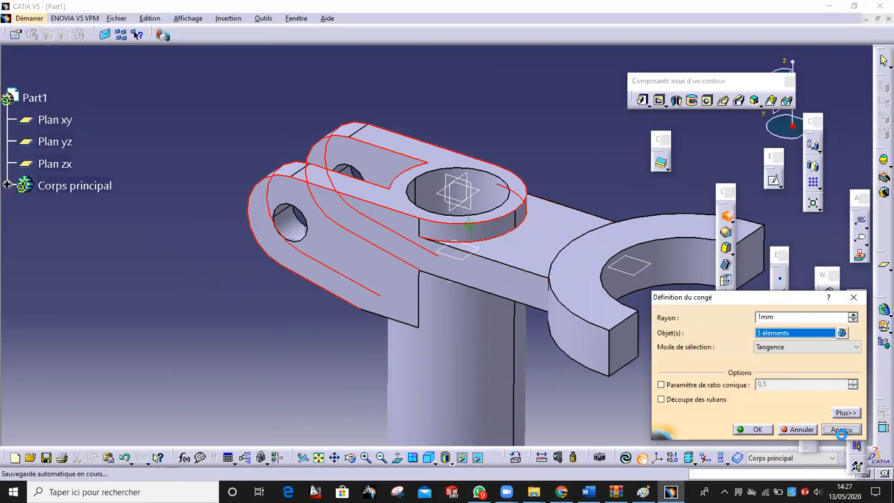
Change the fillet radius to 2 mm, preview and confirm it
double_click(800, 320)
text(2)
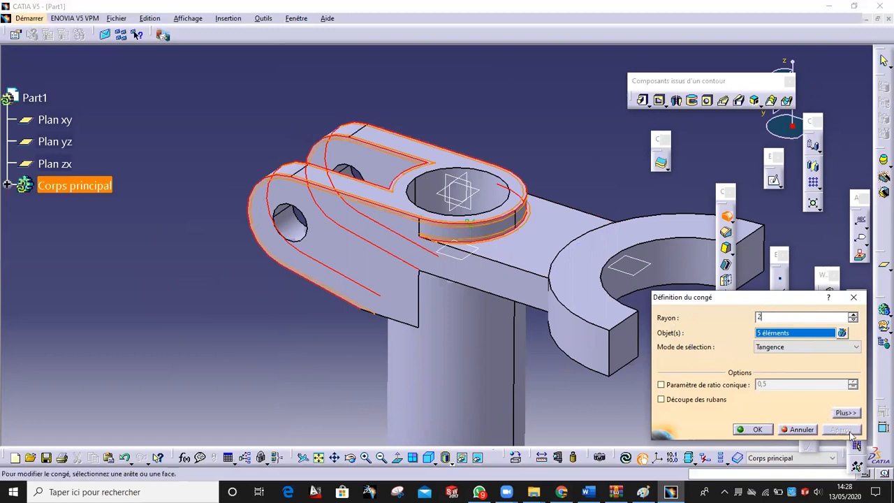
click(586, 430)
click(852, 433)
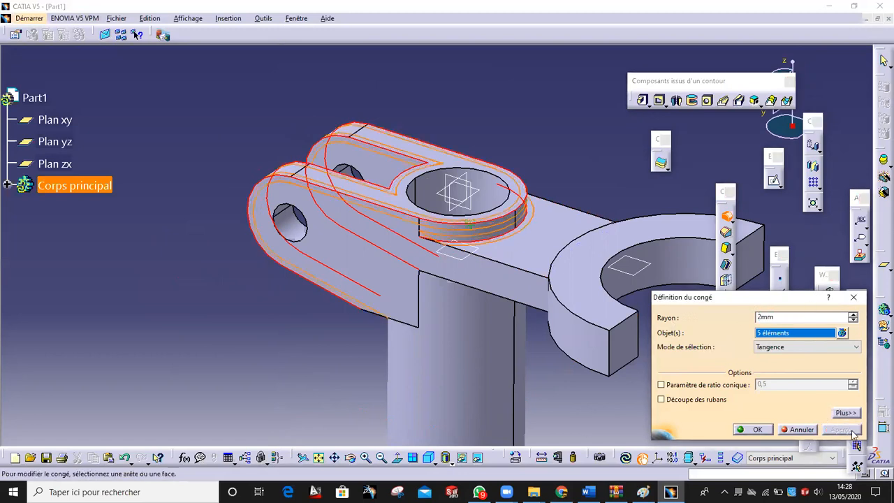
click(739, 429)
middle_drag(550, 365, 504, 203)
scroll(505, 202, up, 1)
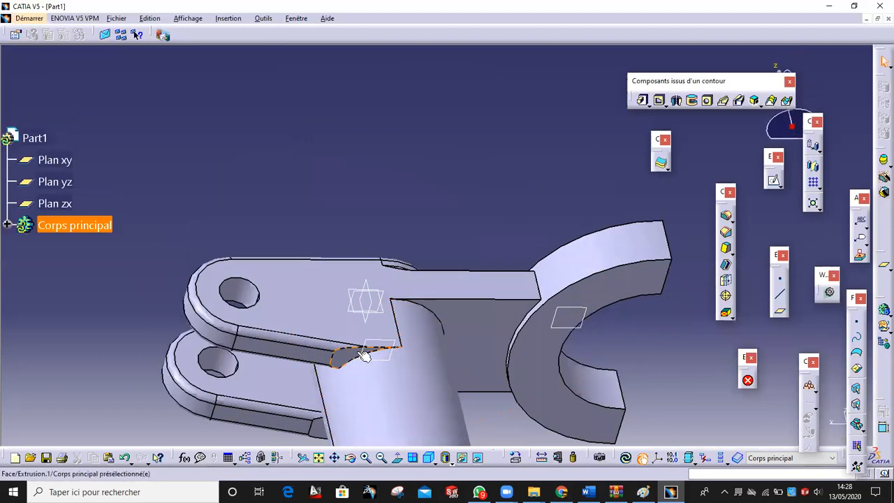
Reopen the edge fillet Congé arête.1 from the feature tree for editing
click(6, 225)
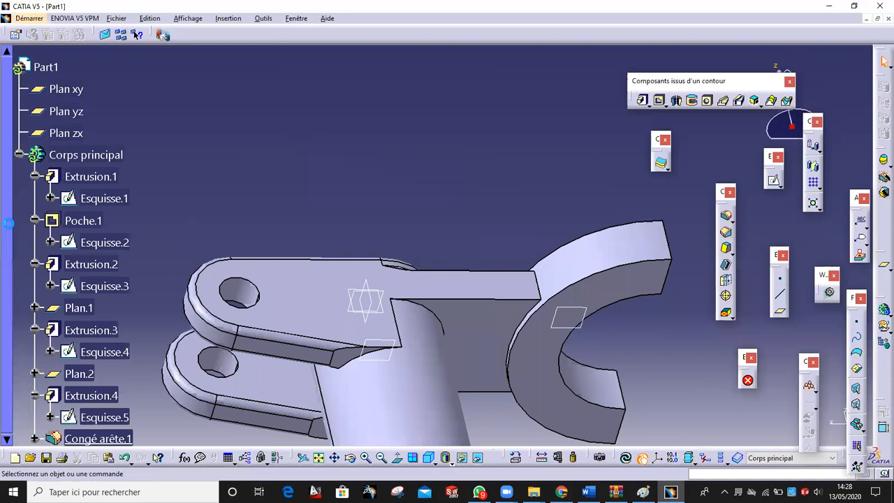
scroll(98, 182, down, 1)
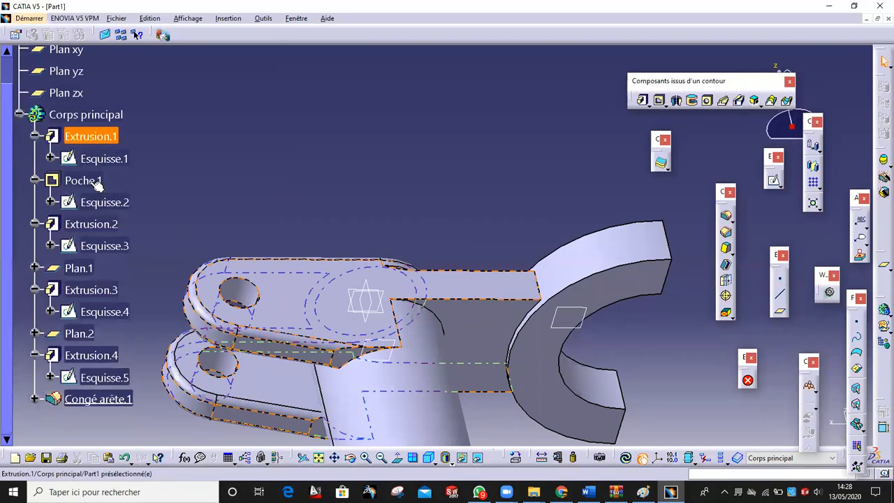
double_click(97, 399)
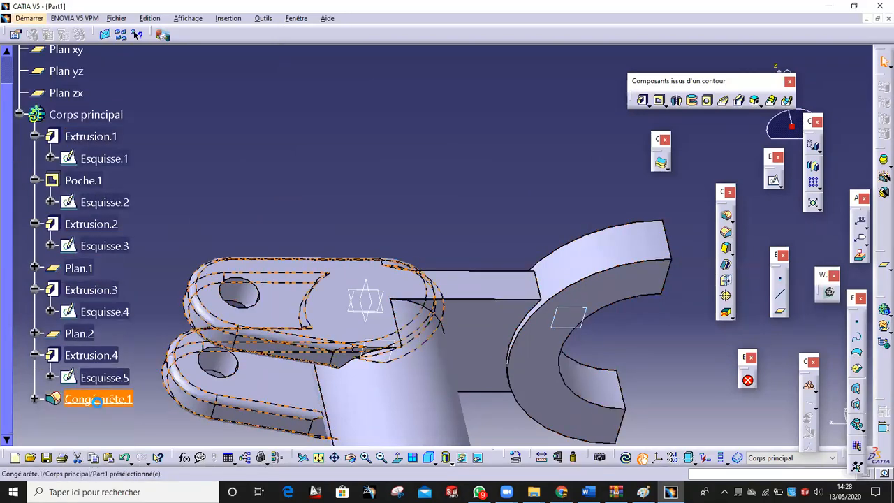
middle_drag(493, 202, 512, 218)
click(791, 331)
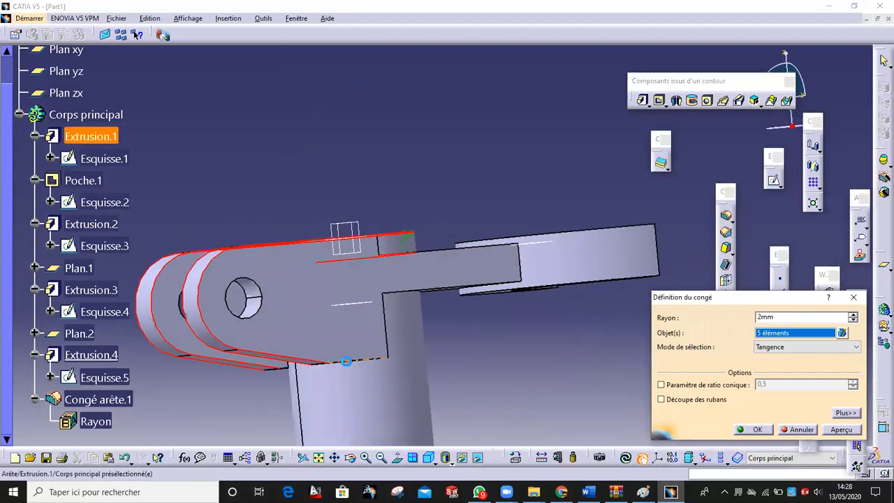
middle_drag(455, 336, 449, 395)
Add the remaining lug and junction edges, bringing the 2 mm fillet to nine edges
click(448, 338)
middle_drag(448, 339, 562, 272)
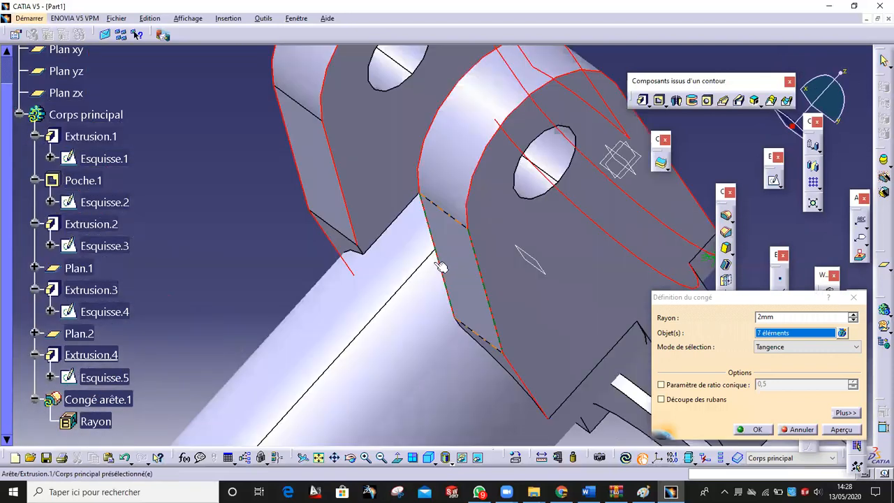
click(359, 249)
middle_drag(446, 250, 580, 369)
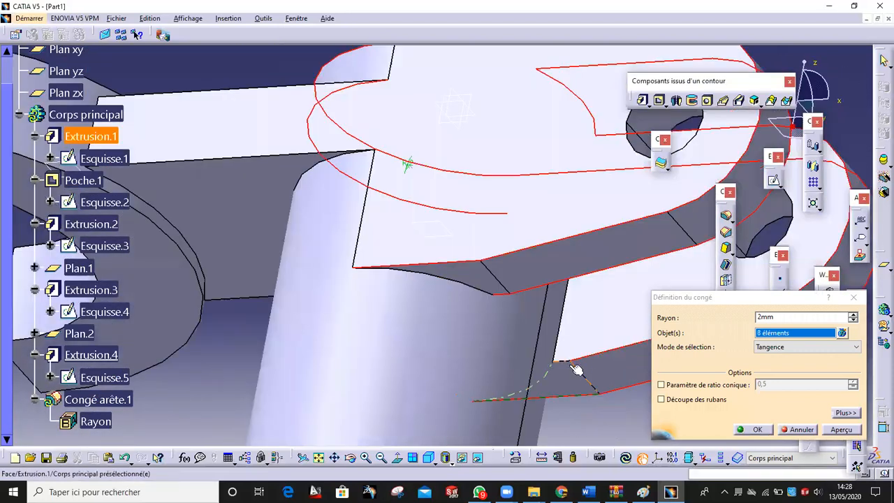
click(567, 366)
click(838, 430)
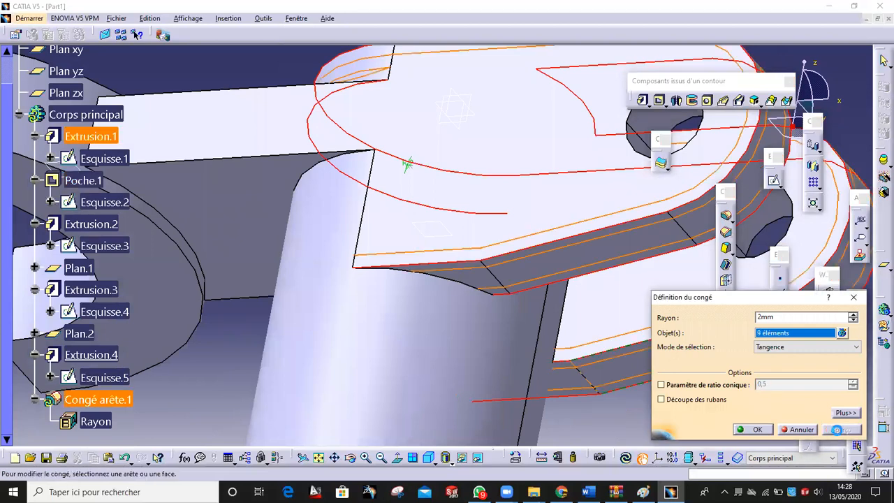
click(742, 430)
middle_drag(564, 286, 595, 322)
middle_drag(679, 249, 551, 259)
middle_drag(607, 267, 480, 281)
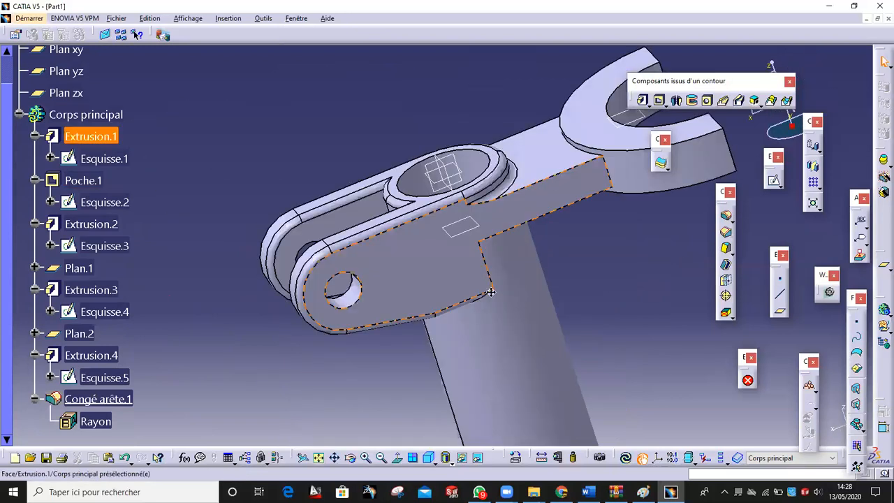
Chamfer both half-ring arm tip edges with 2 mm length at 45°
middle_drag(606, 293, 506, 336)
right_click(506, 347)
click(702, 251)
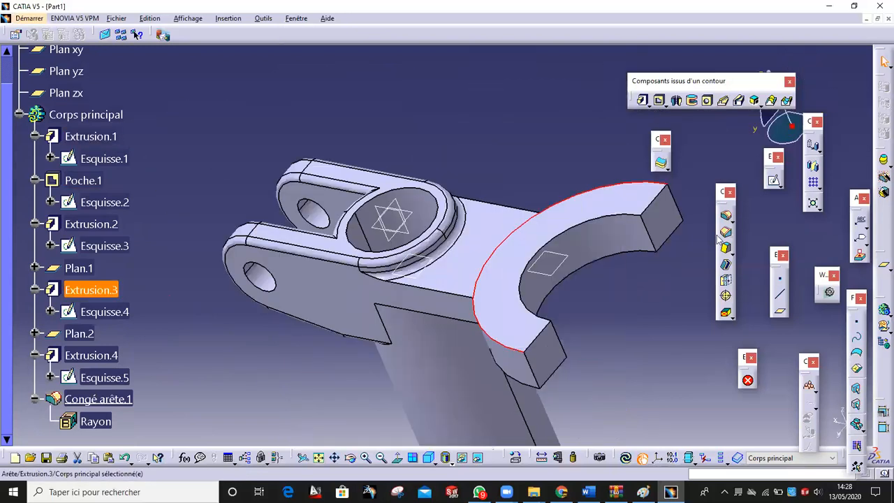
click(727, 233)
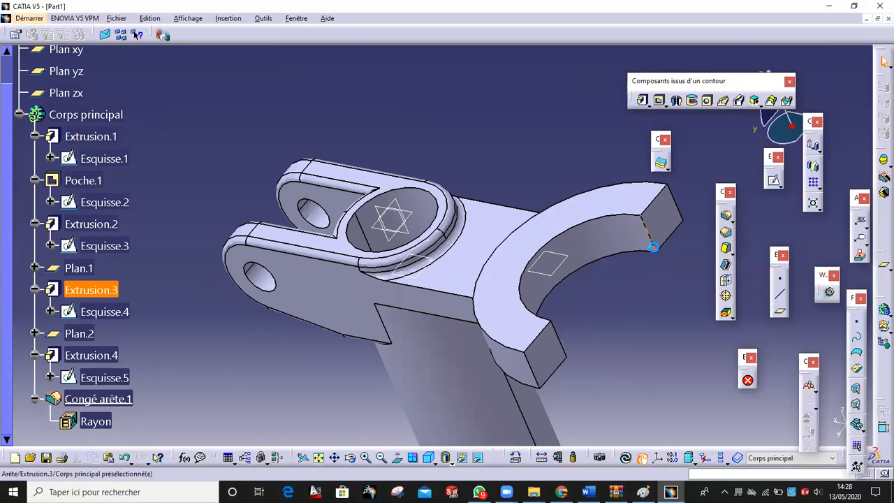
click(681, 203)
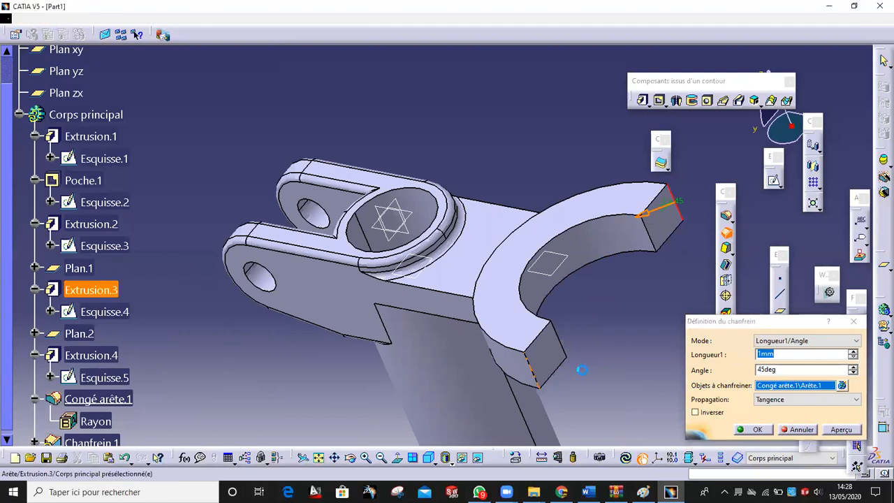
click(533, 369)
click(840, 429)
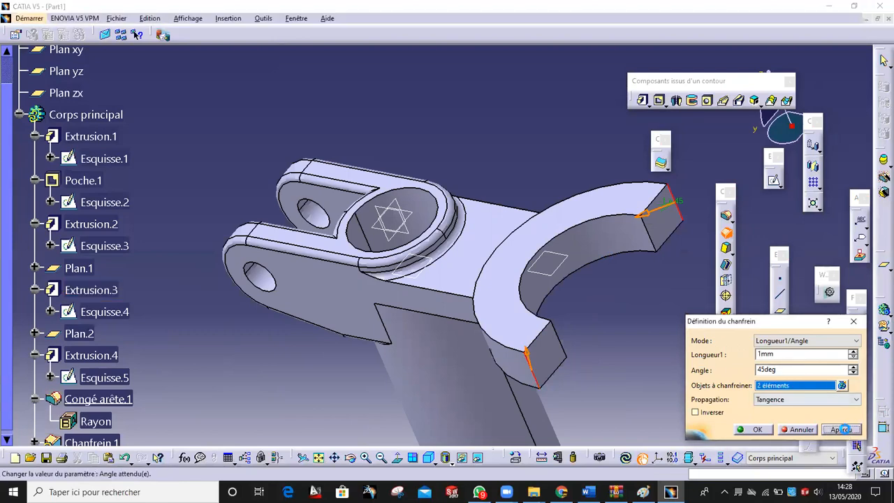
drag(797, 357, 598, 354)
text(2)
click(764, 434)
middle_drag(461, 197, 489, 262)
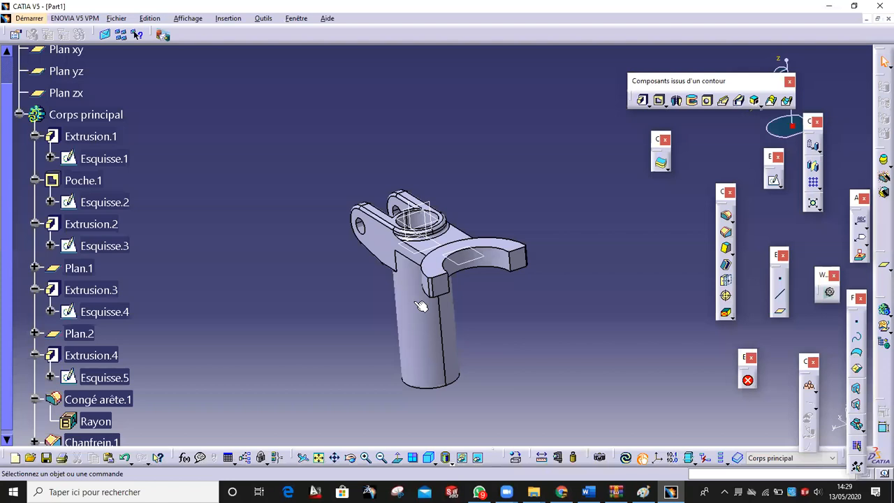
Reopen Congé arête.1, add the arm's top face and preview the fillet
middle_drag(423, 207, 570, 224)
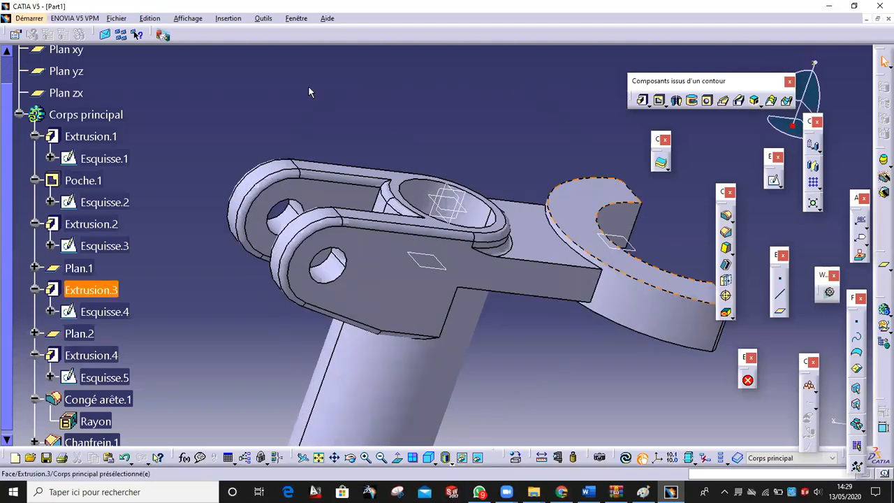
scroll(101, 357, down, 3)
double_click(96, 319)
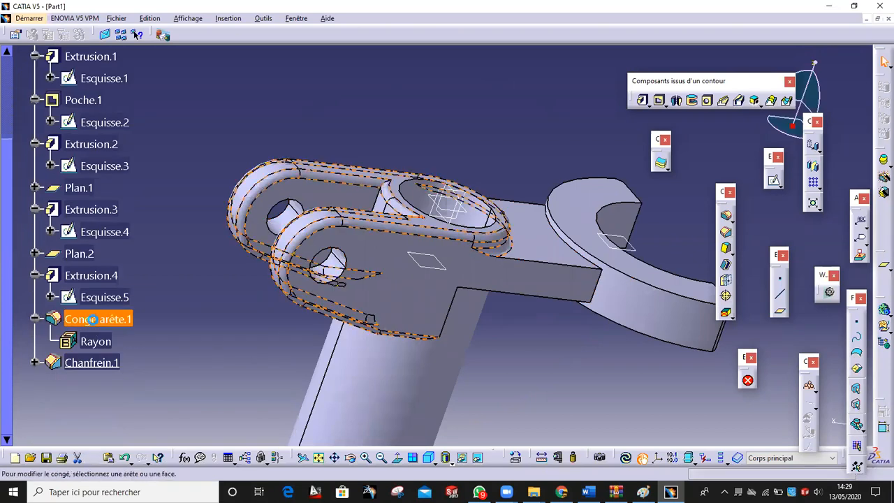
middle_drag(421, 254, 395, 251)
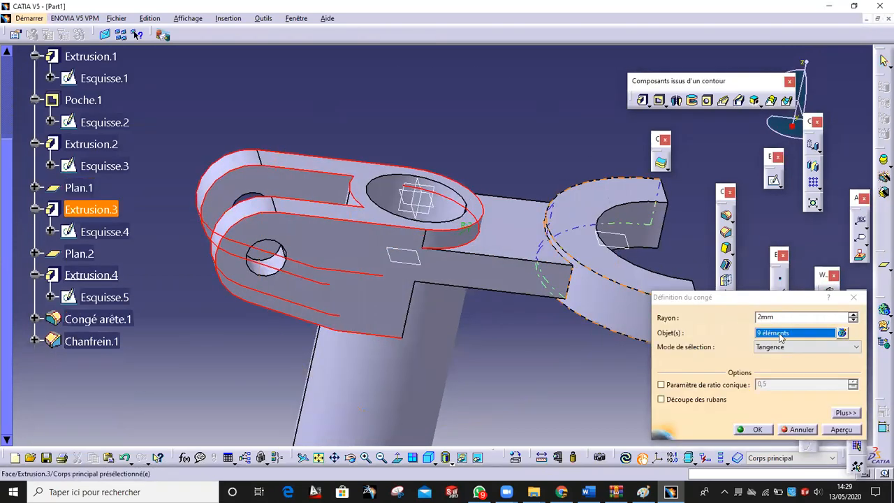
click(781, 335)
middle_drag(559, 316, 501, 216)
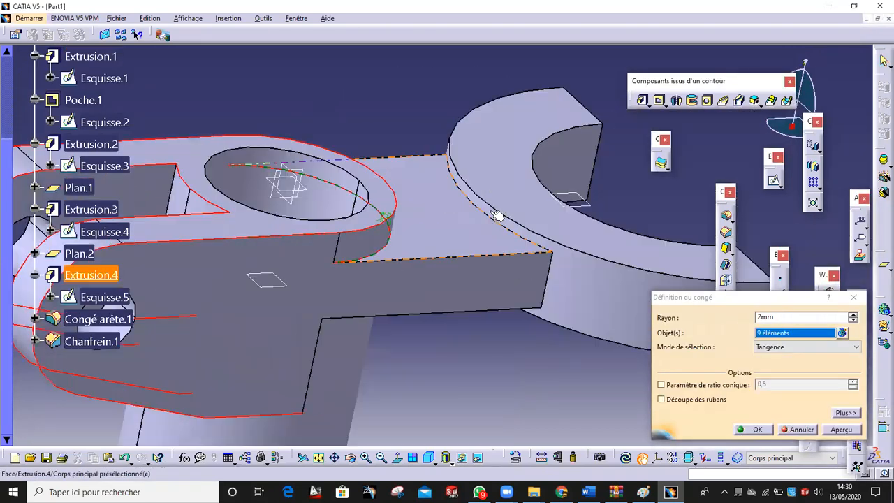
click(491, 220)
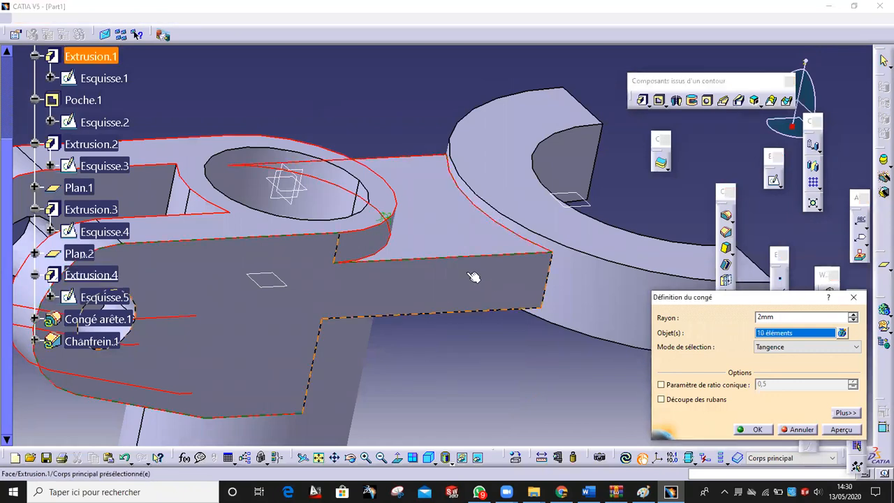
middle_drag(475, 278, 415, 253)
click(848, 431)
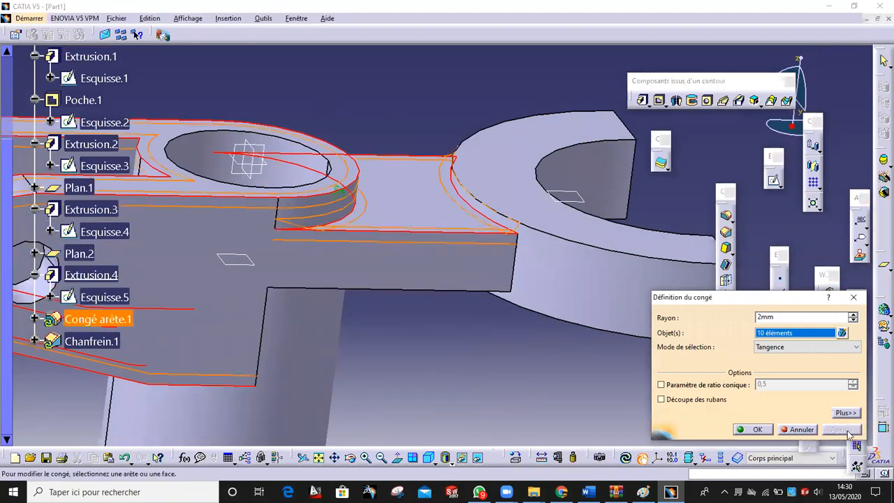
Add an underside face and the tube's circular end edge, confirm, and dismiss the warning
middle_drag(537, 345, 460, 225)
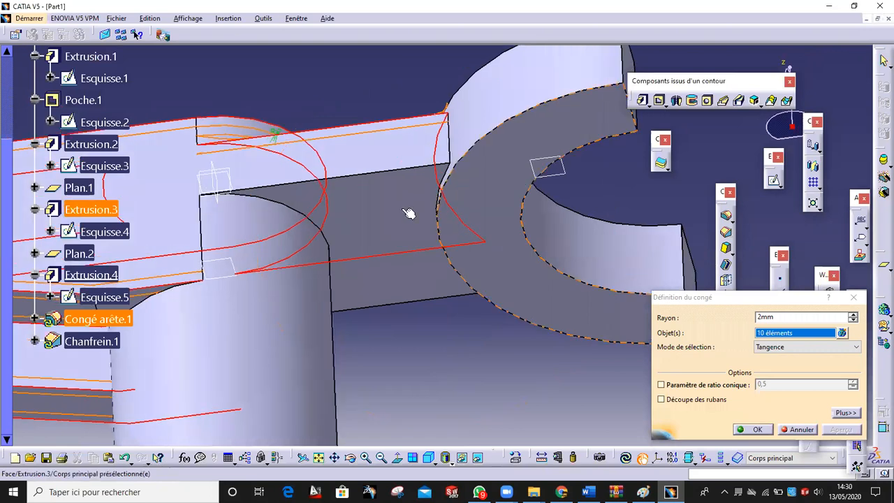
click(394, 212)
middle_drag(356, 108, 545, 270)
middle_click(393, 171)
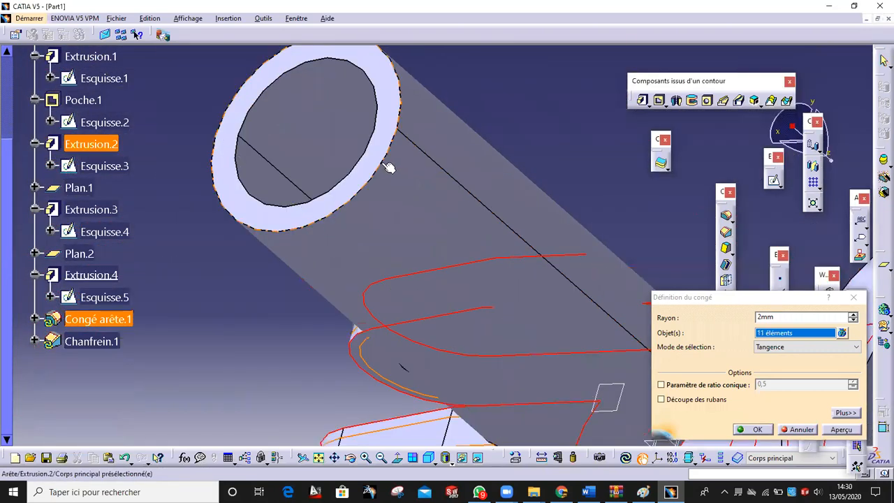
click(389, 167)
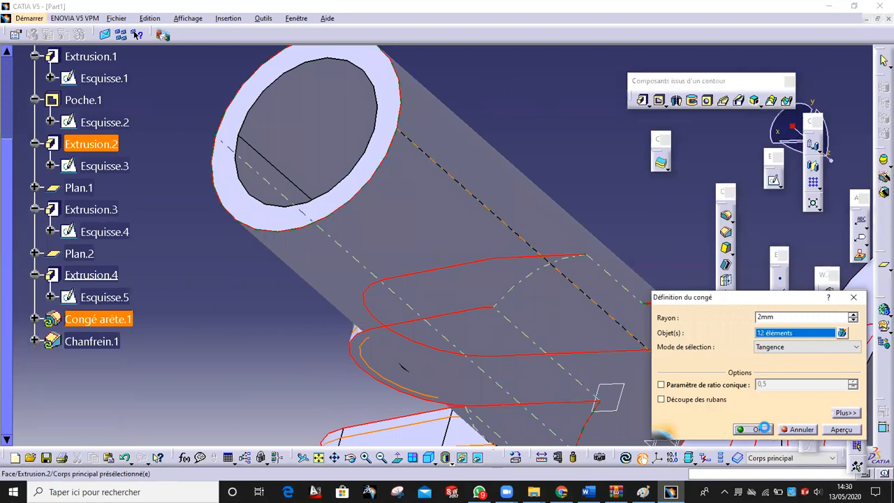
click(764, 429)
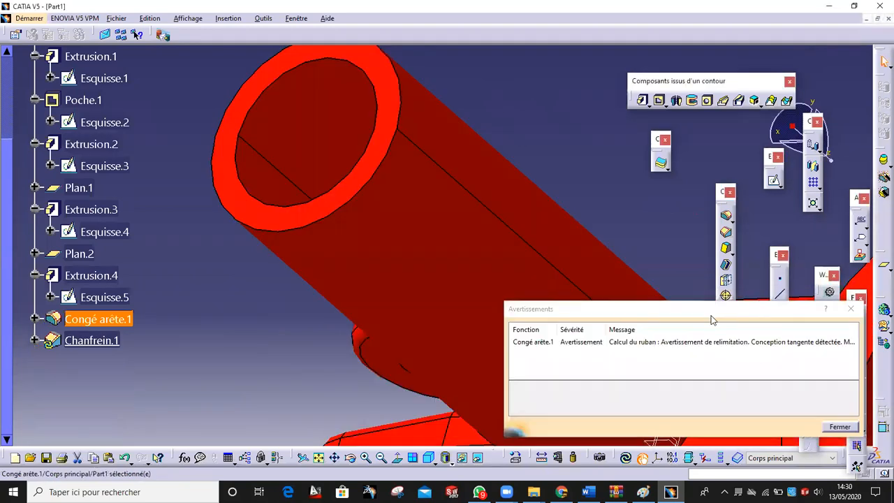
click(836, 427)
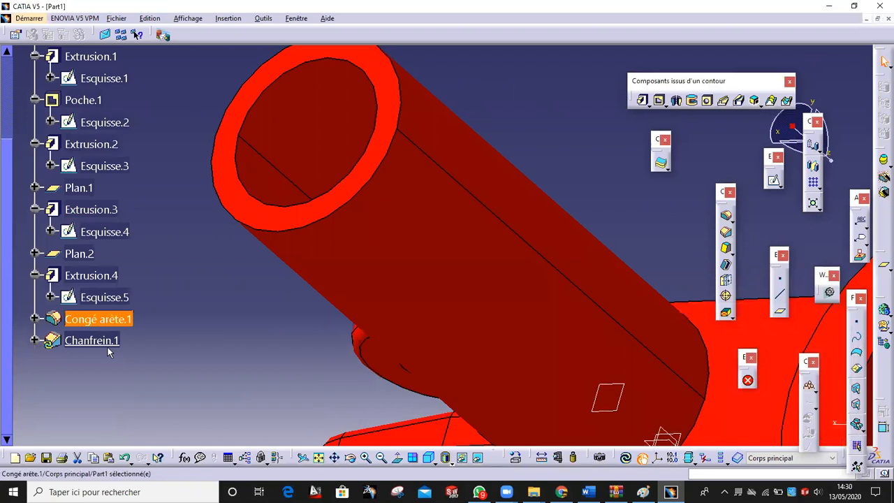
middle_drag(241, 262, 268, 361)
middle_drag(335, 292, 479, 329)
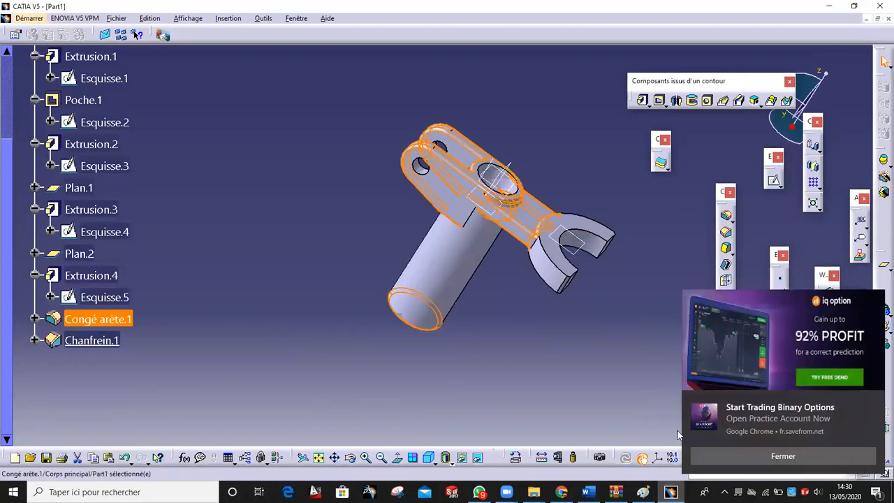
click(806, 456)
middle_drag(524, 326, 523, 241)
click(633, 291)
middle_drag(613, 249, 549, 250)
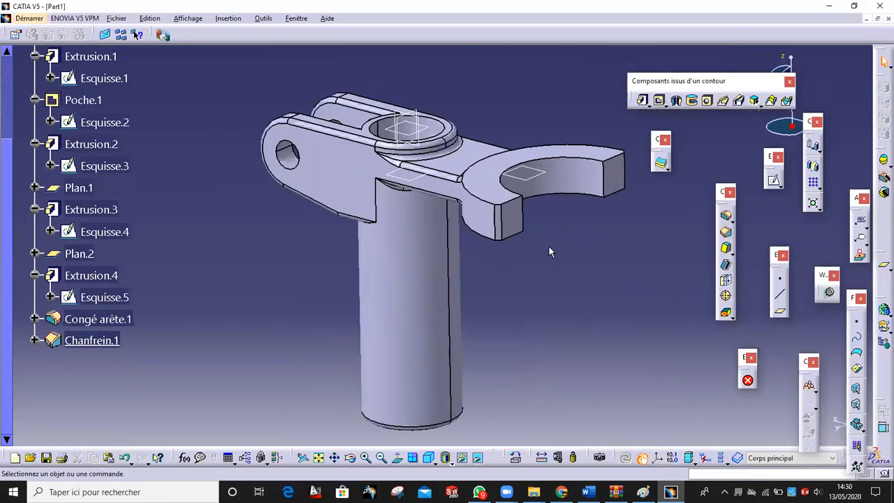